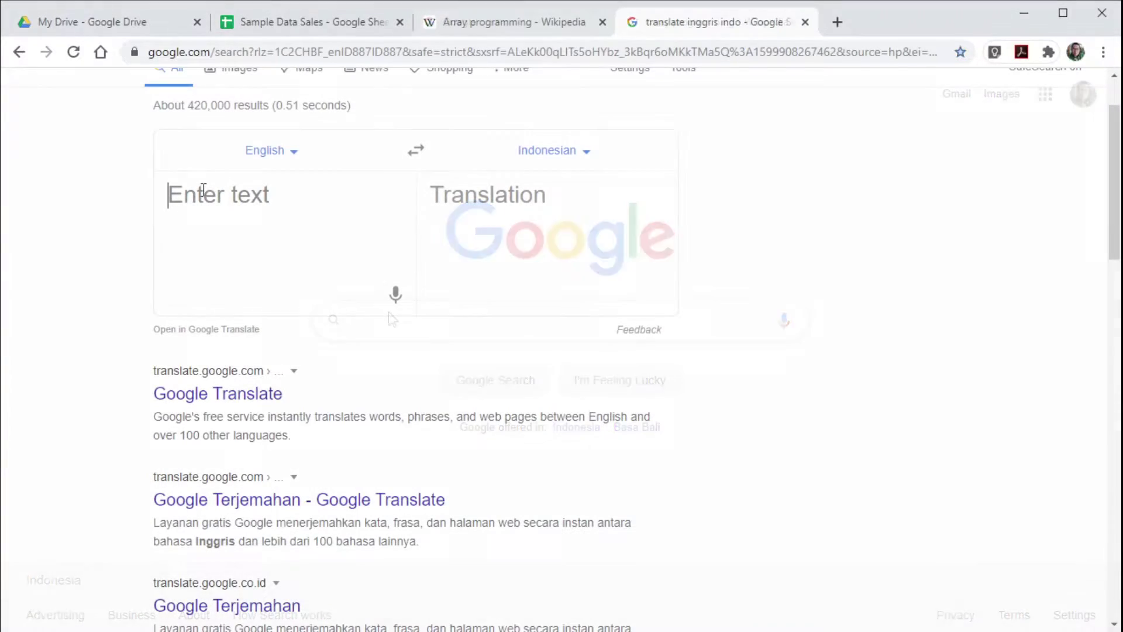
- Translate the word "array" from English to Indonesian and view the Ilustrasi sheet of the Sample Data Sales spreadsheet
click(203, 191)
text(array)
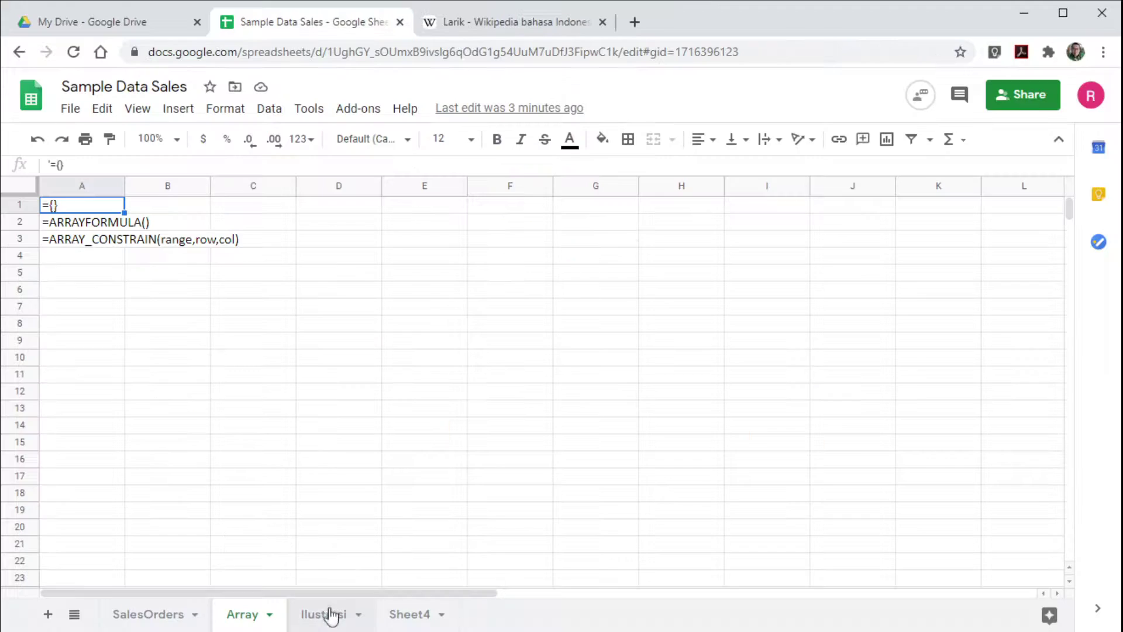
click(324, 614)
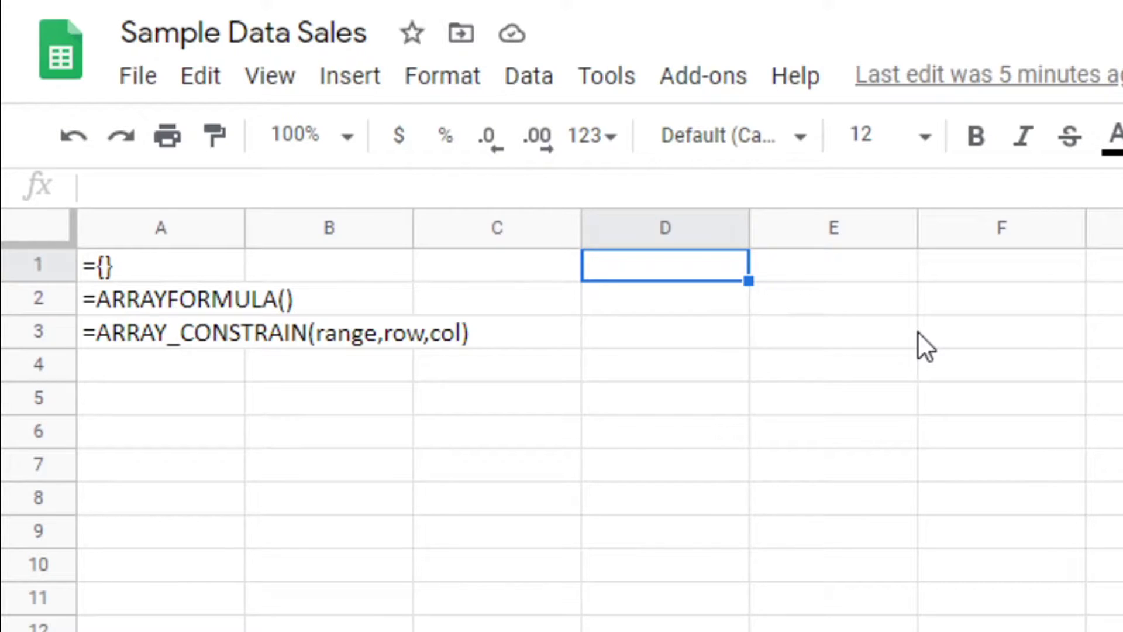
- Enter the inline array ={1,2,3,4,5} in cell D1 of the Array sheet and undo the entry
text(={)
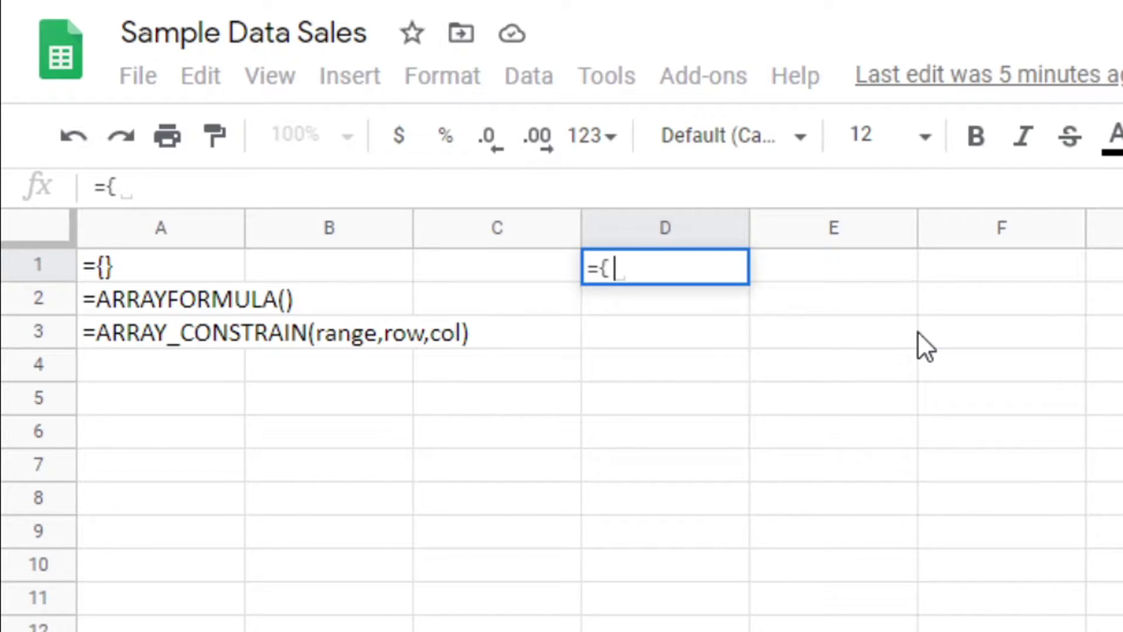
text(1,2)
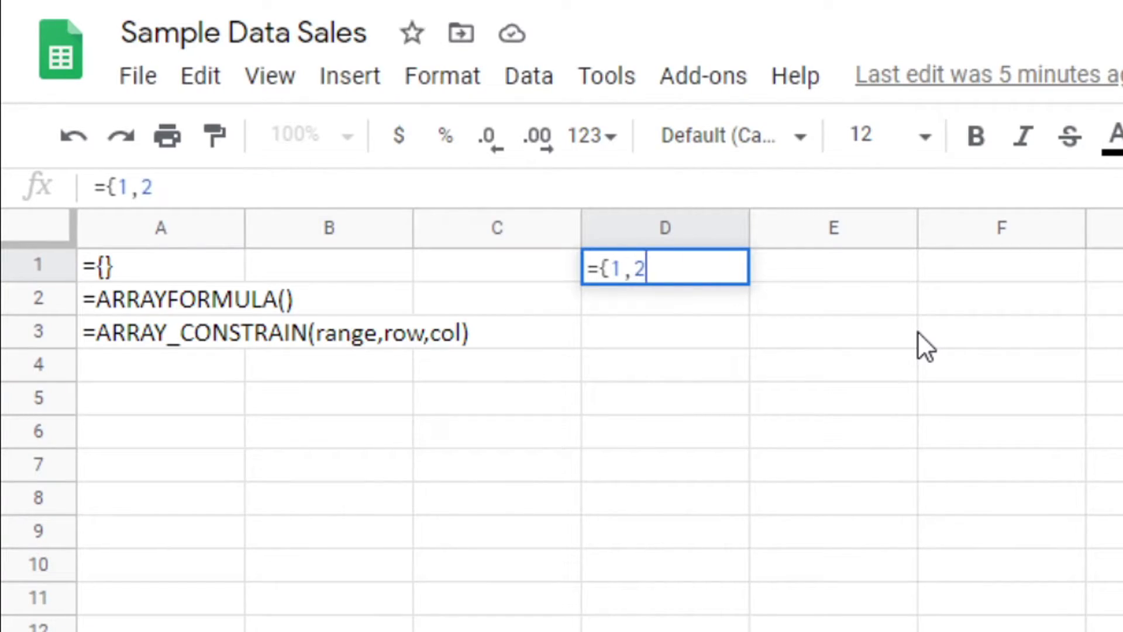
text(,3,4,)
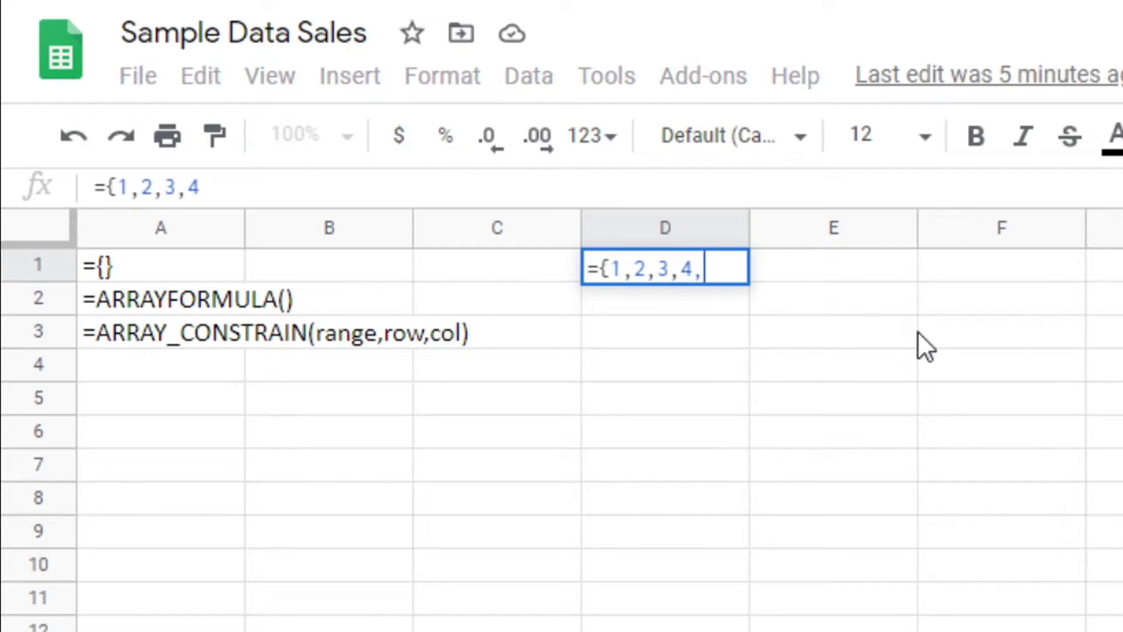
text(5})
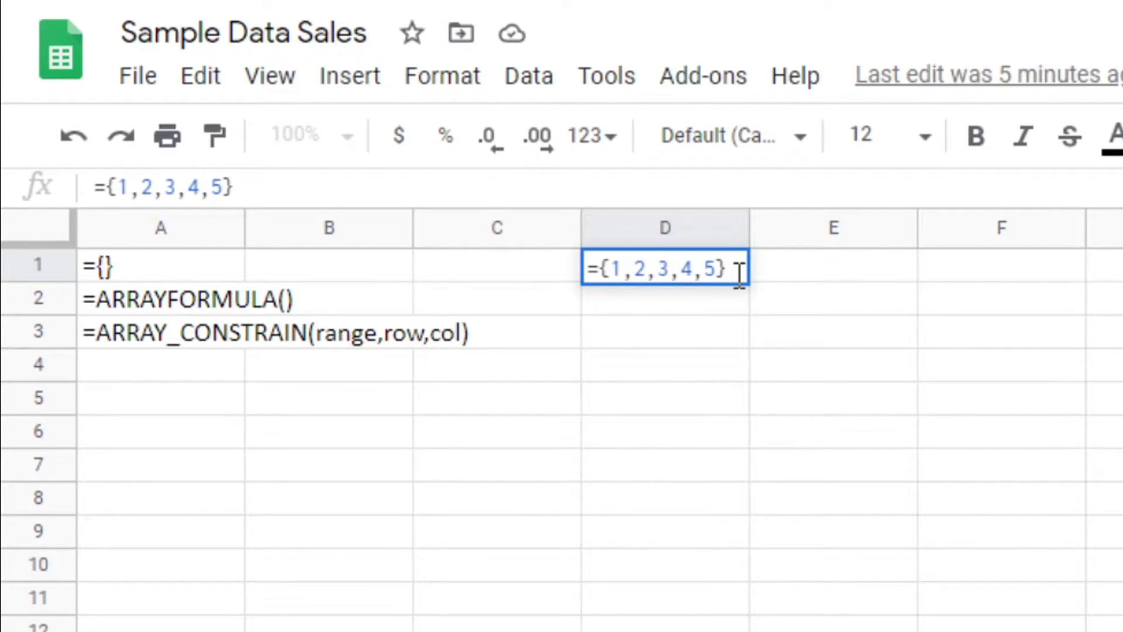
key(Return)
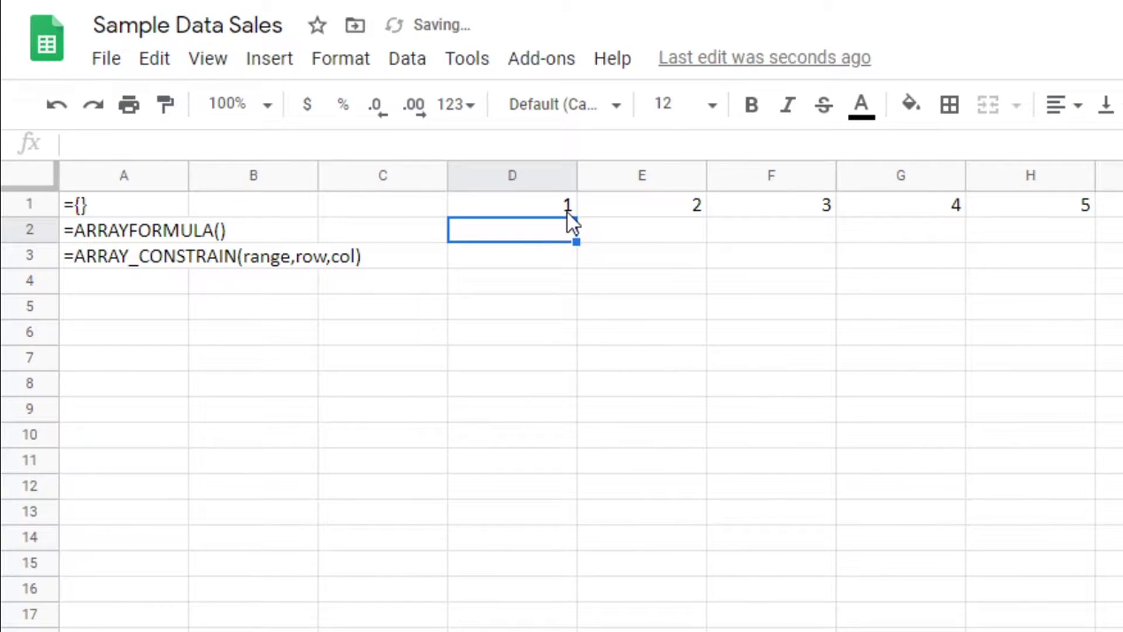
key(ctrl+z)
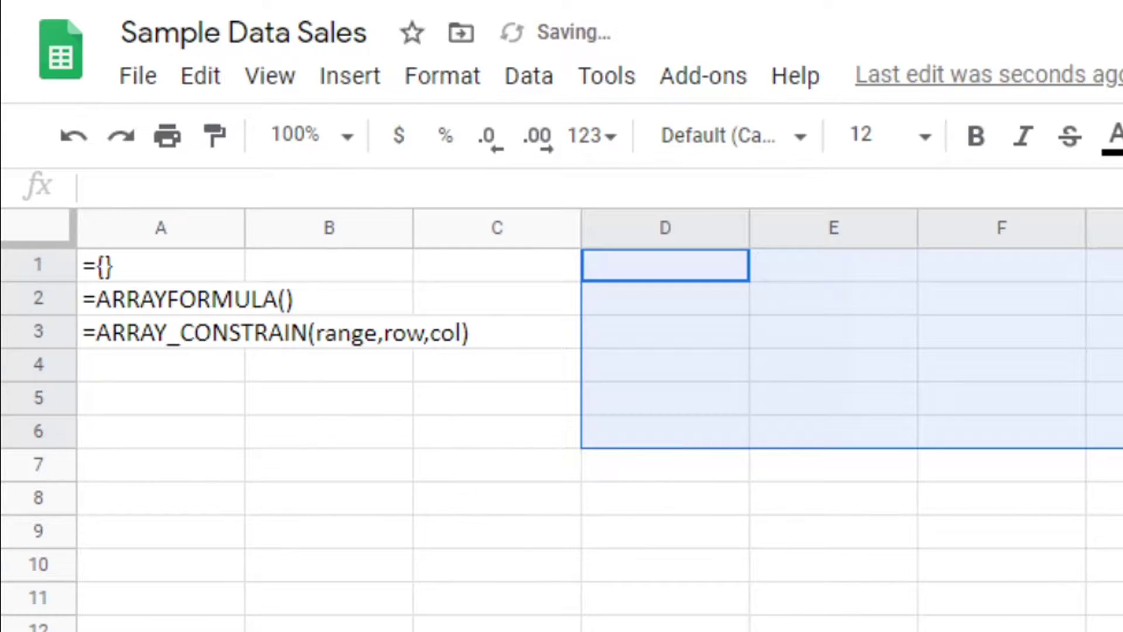
- Enter the array formula ={SalesOrders!B1:B8} in cell D2, referencing the Wilayah column of the SalesOrders sheet
click(740, 294)
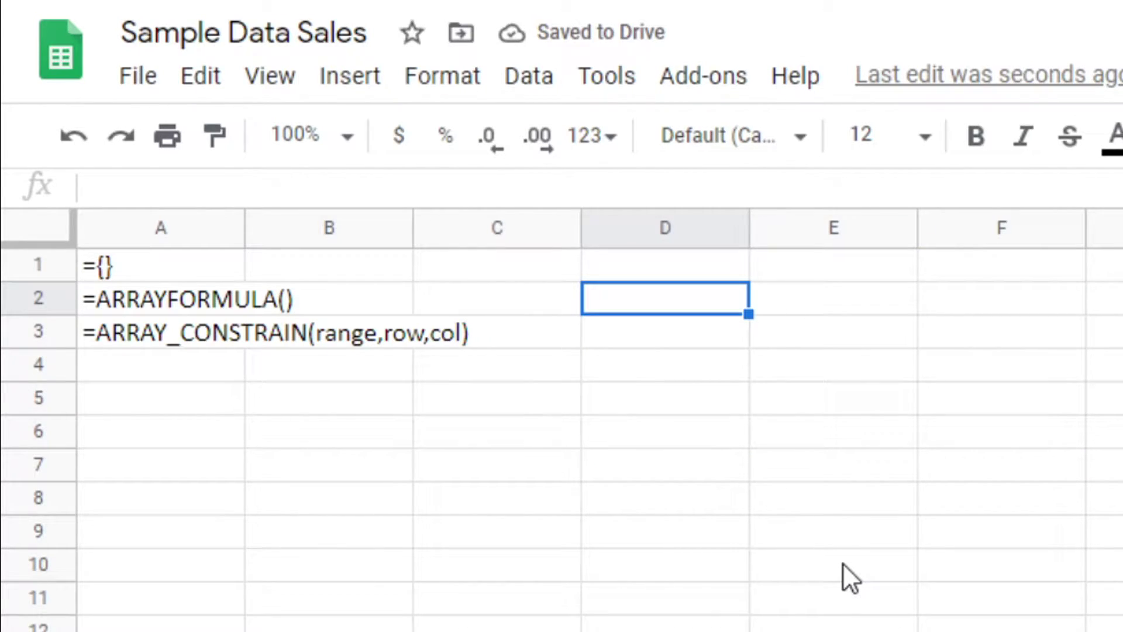
text(={)
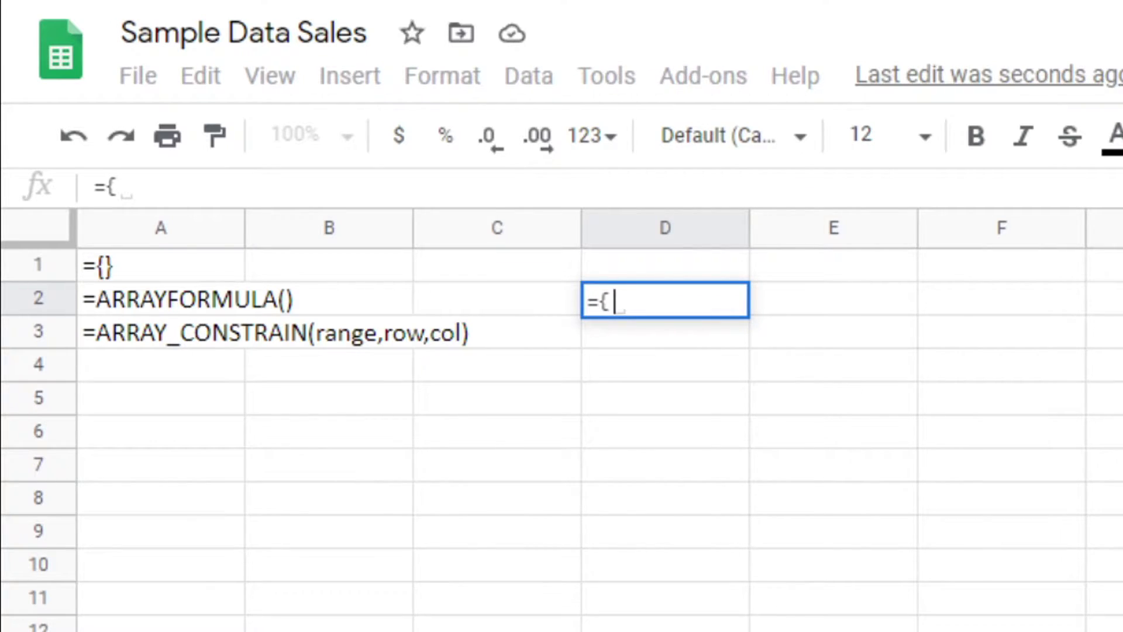
click(767, 628)
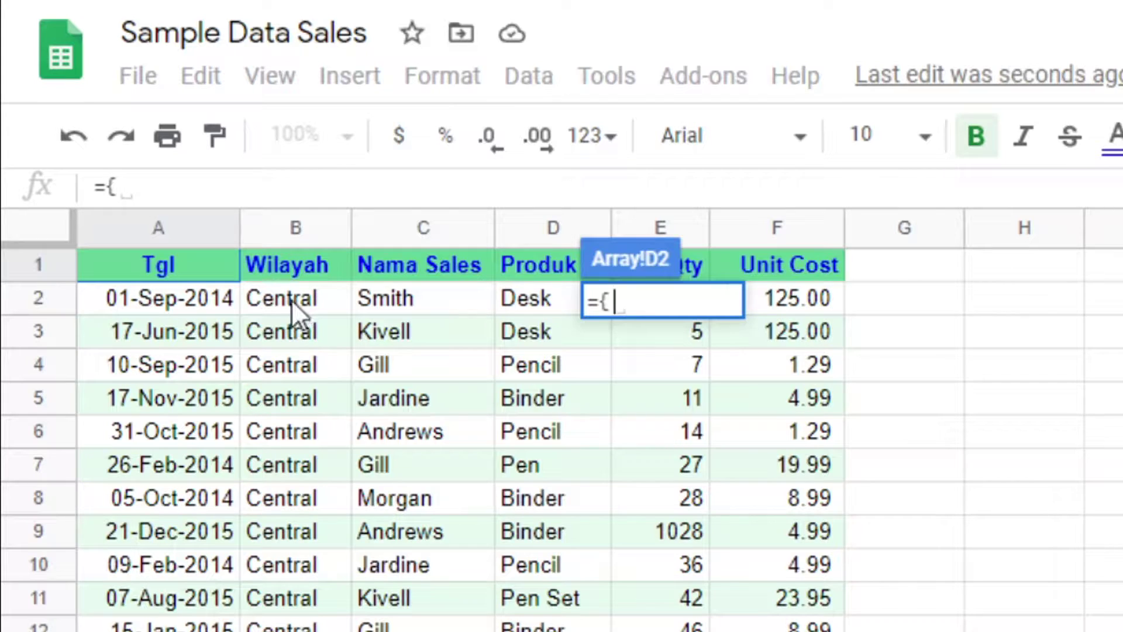
drag(288, 268, 273, 501)
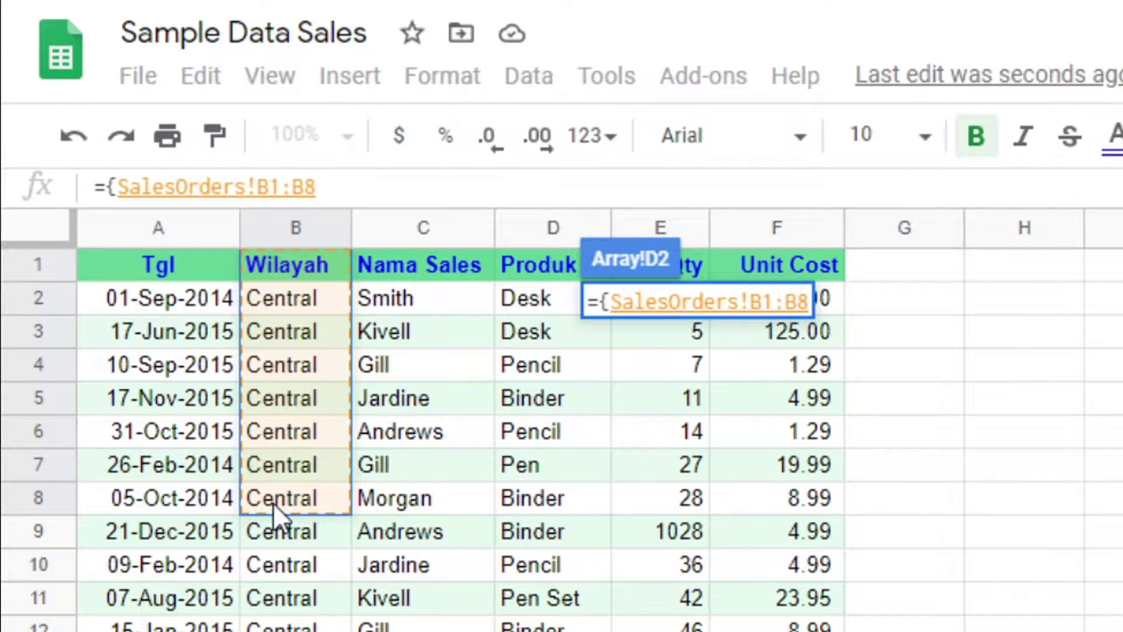
text(})
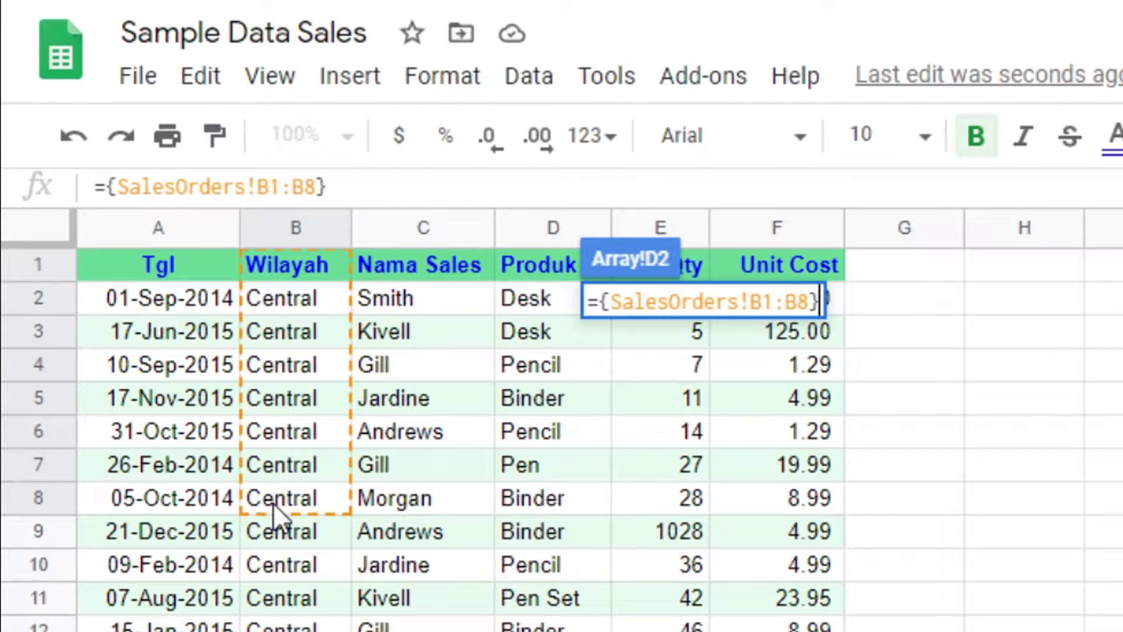
key(Return)
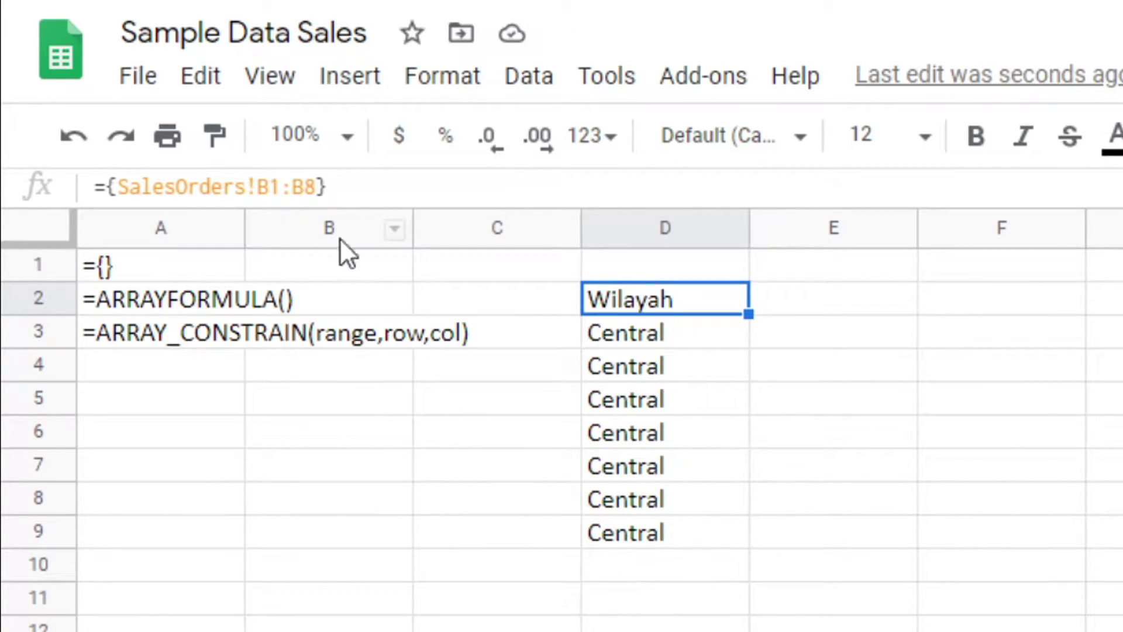
- Check how far the SalesOrders data extends and make the range in D2 open-ended as ={SalesOrders!B1:B}
click(383, 629)
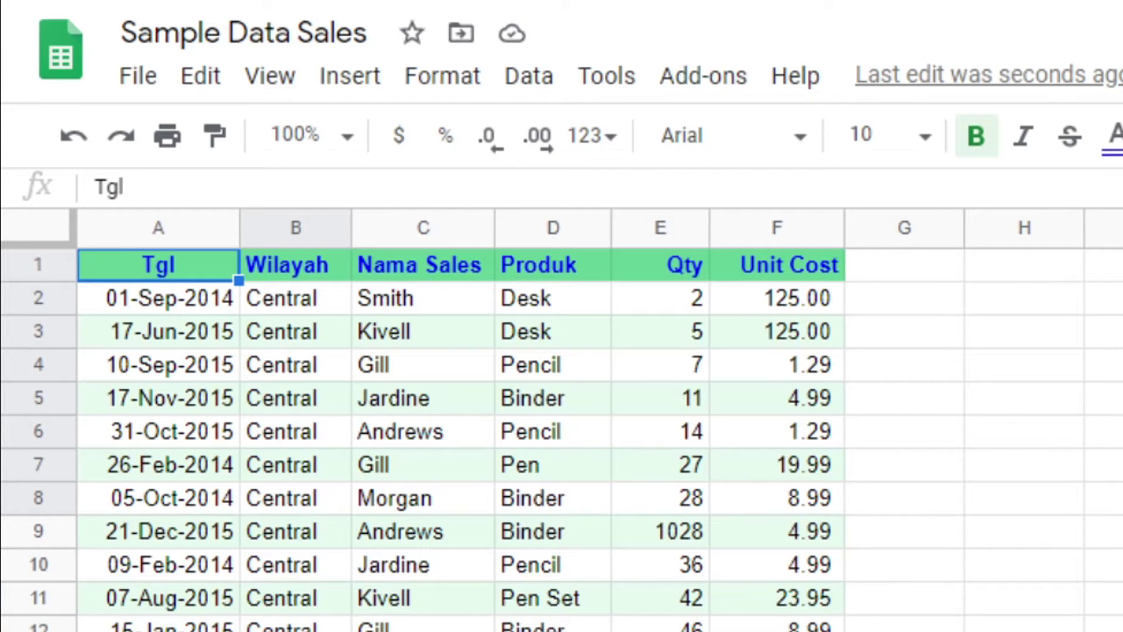
scroll(461, 433, down, 4)
scroll(460, 433, down, 6)
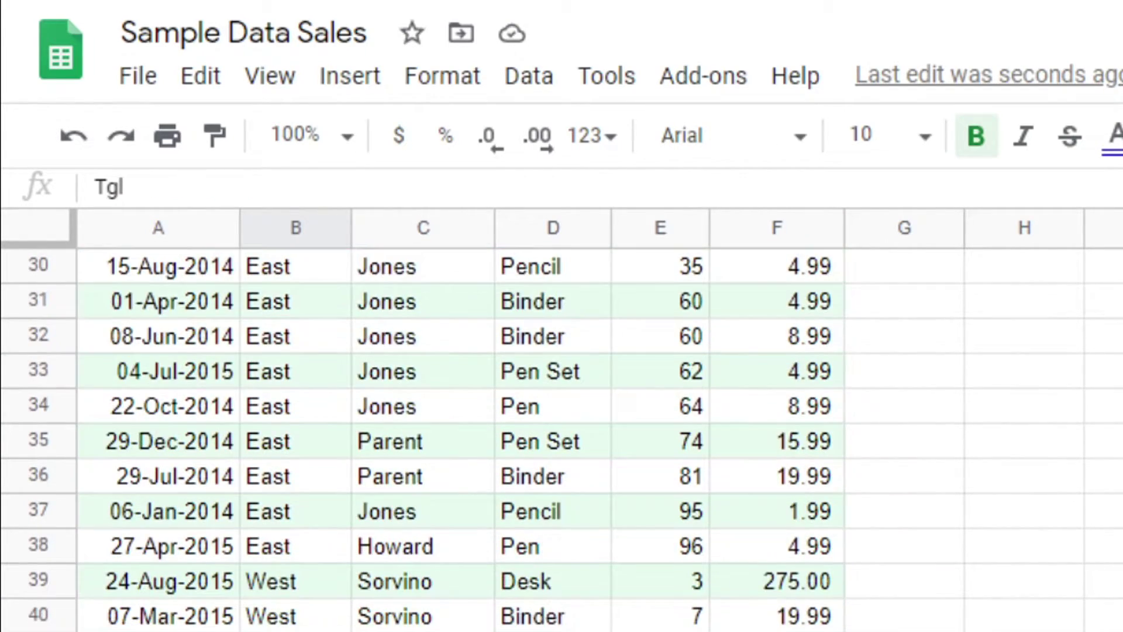
scroll(460, 433, up, 10)
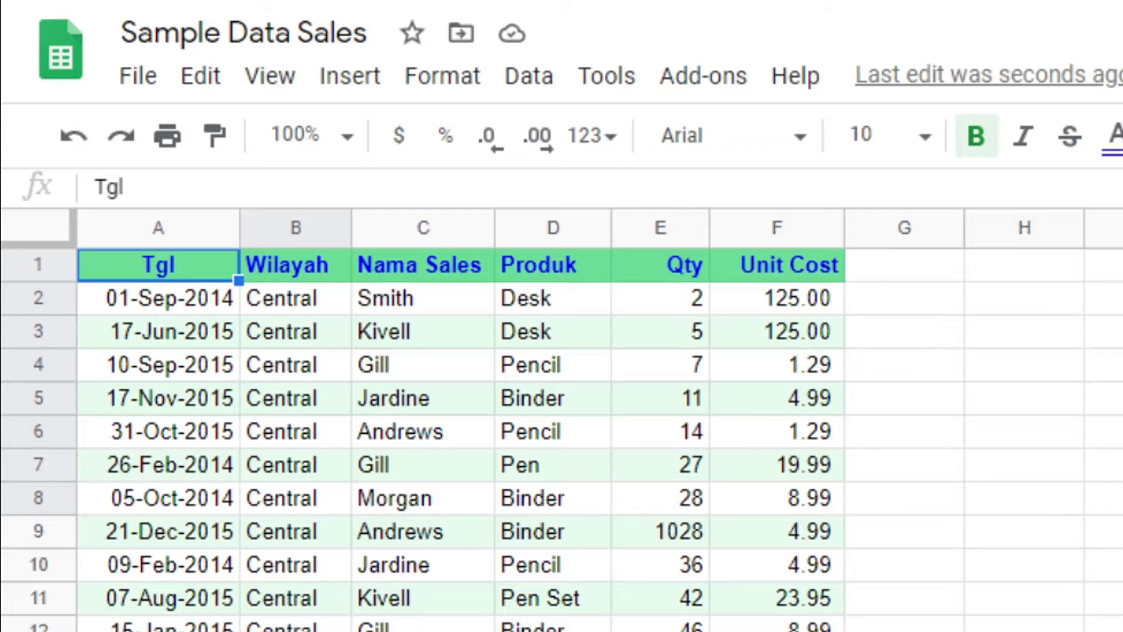
key(ctrl+Page_Up)
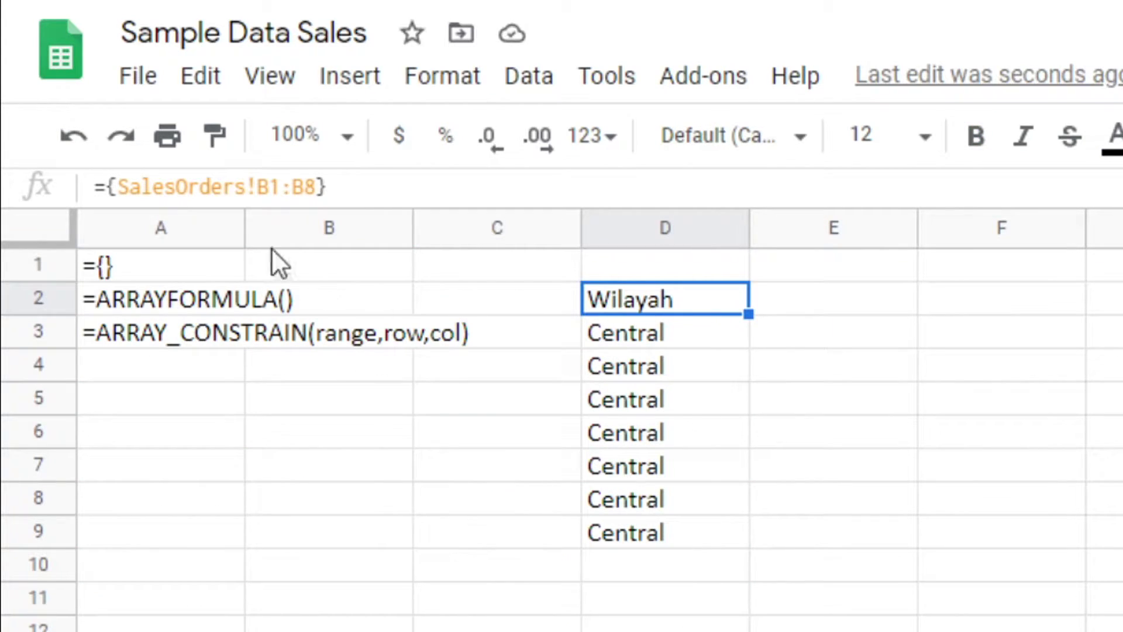
click(305, 186)
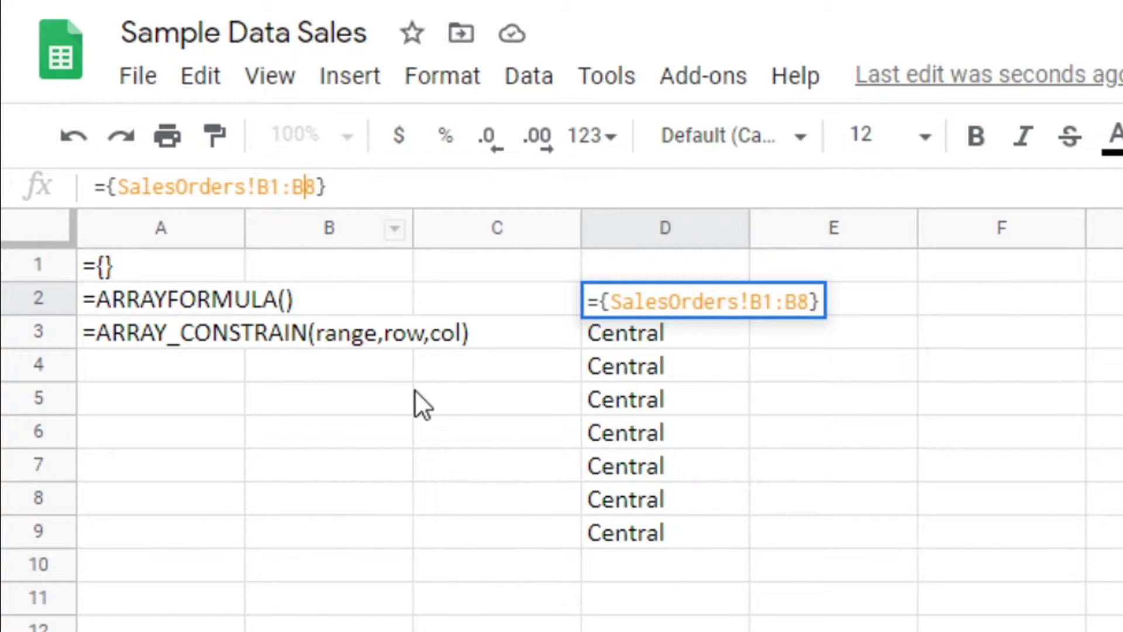
key(Delete)
key(Return)
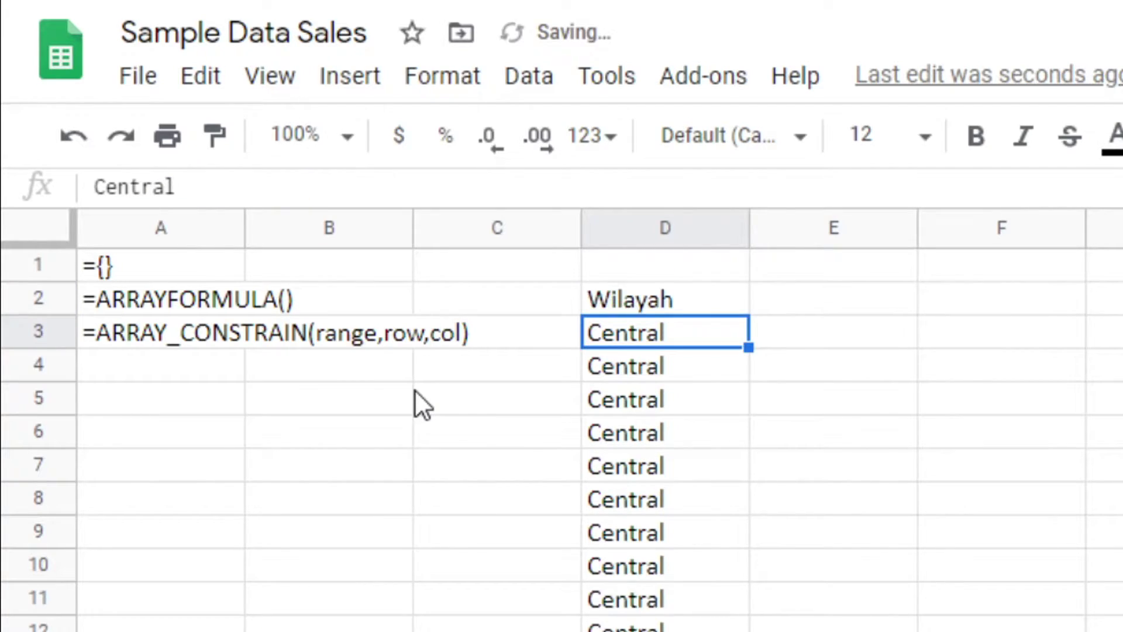
- Fill the D2 array formula across to H2 so the remaining SalesOrders columns are pulled in
scroll(680, 423, down, 10)
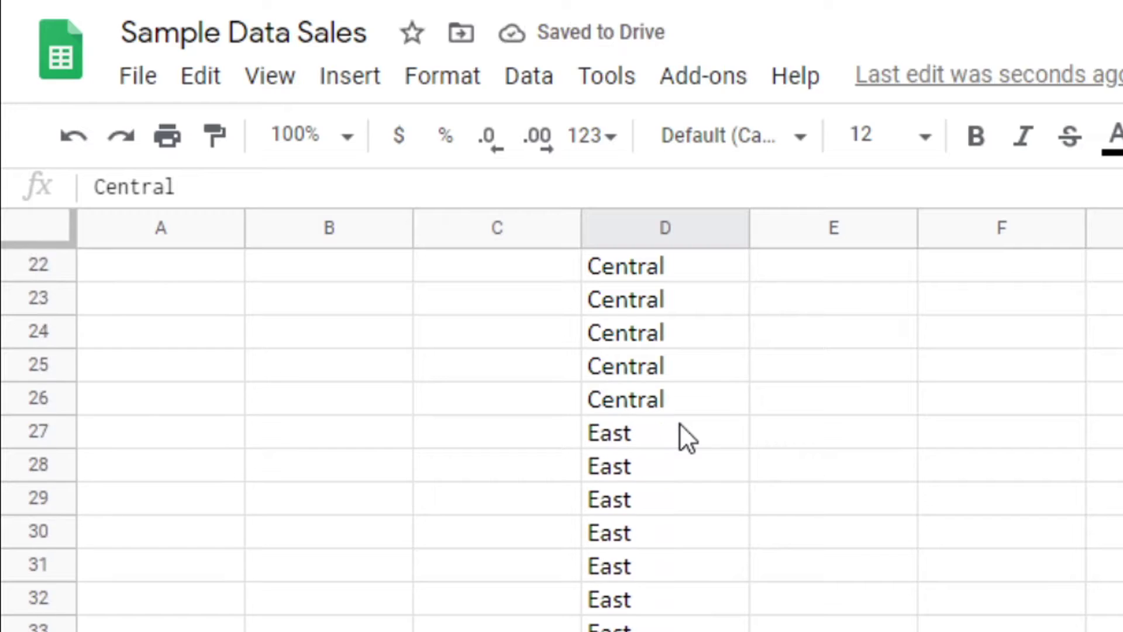
key(Up)
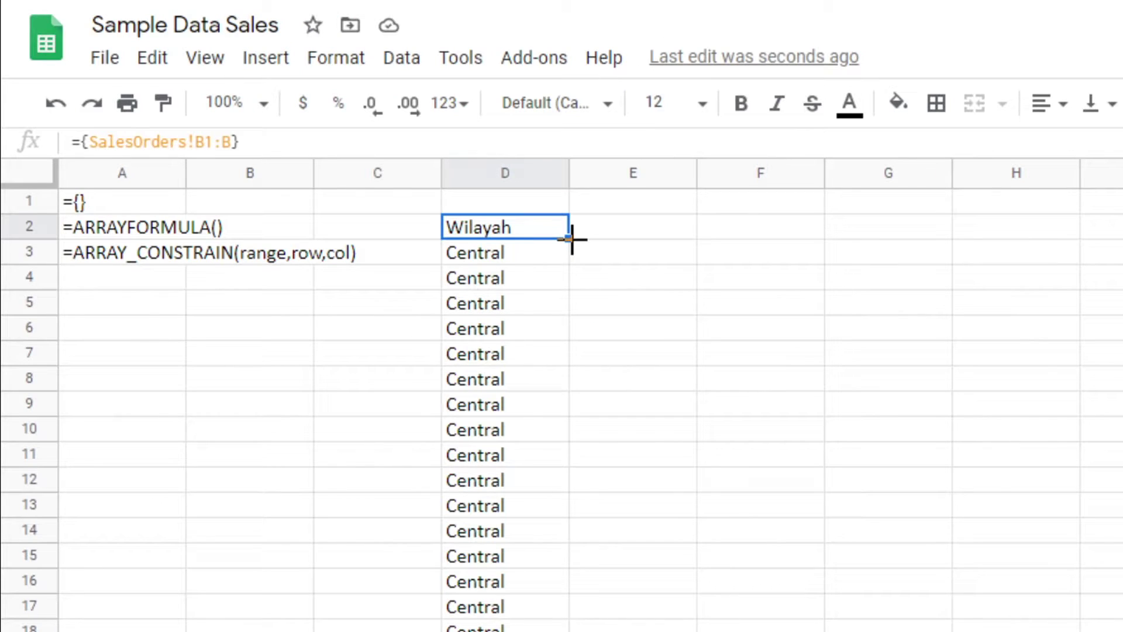
drag(573, 239, 976, 238)
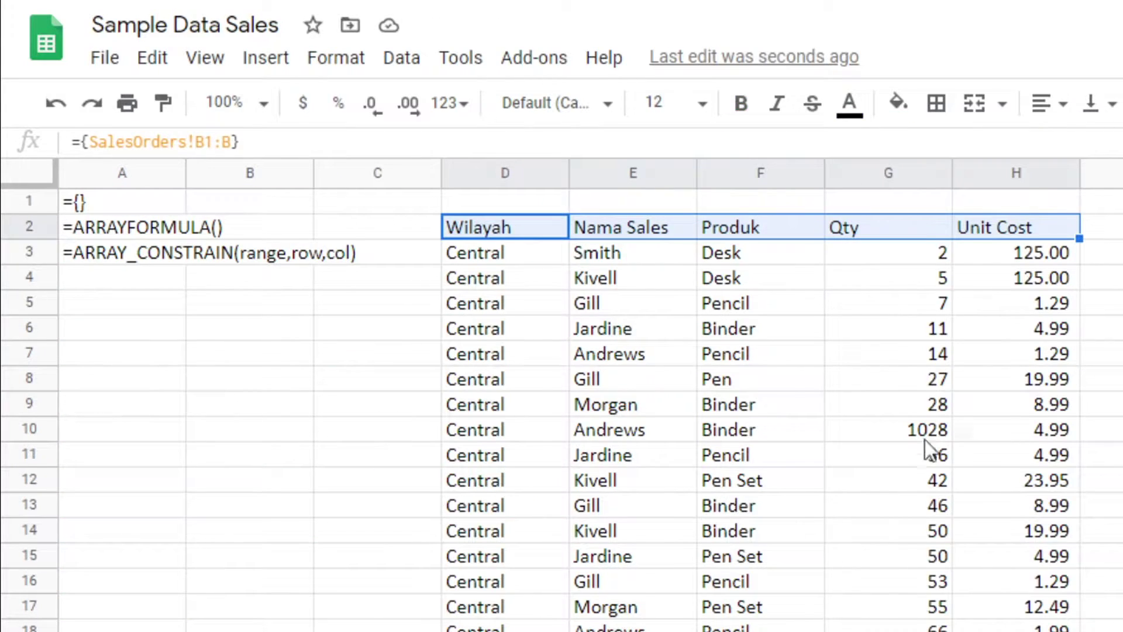
key(Right)
- Inspect the array formulas in the header cells D2 through G2
click(635, 371)
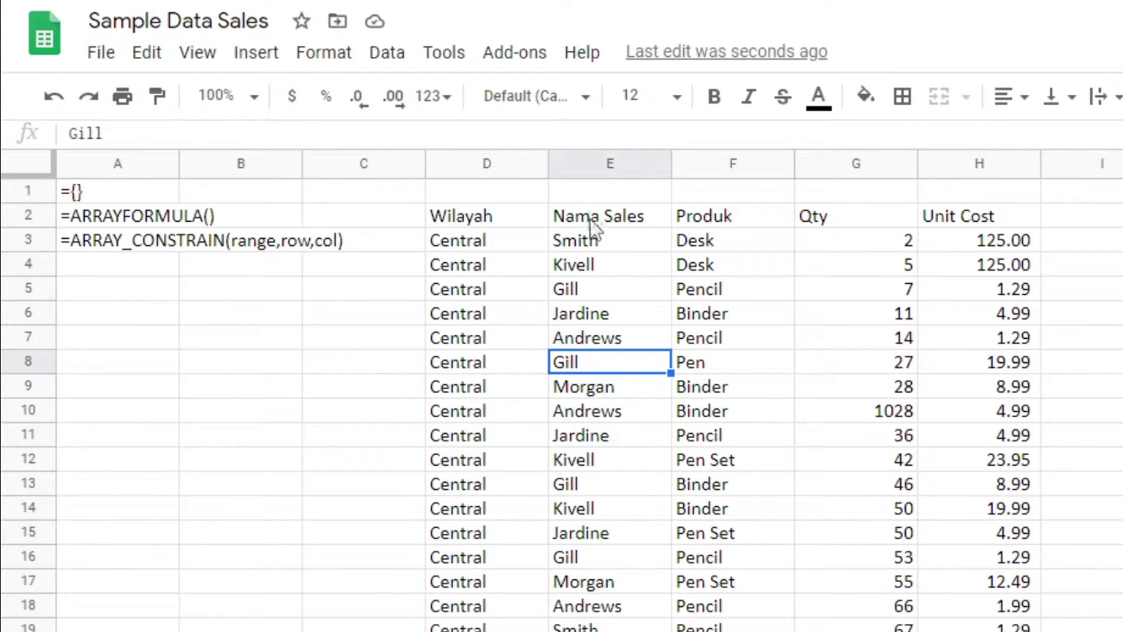
click(585, 162)
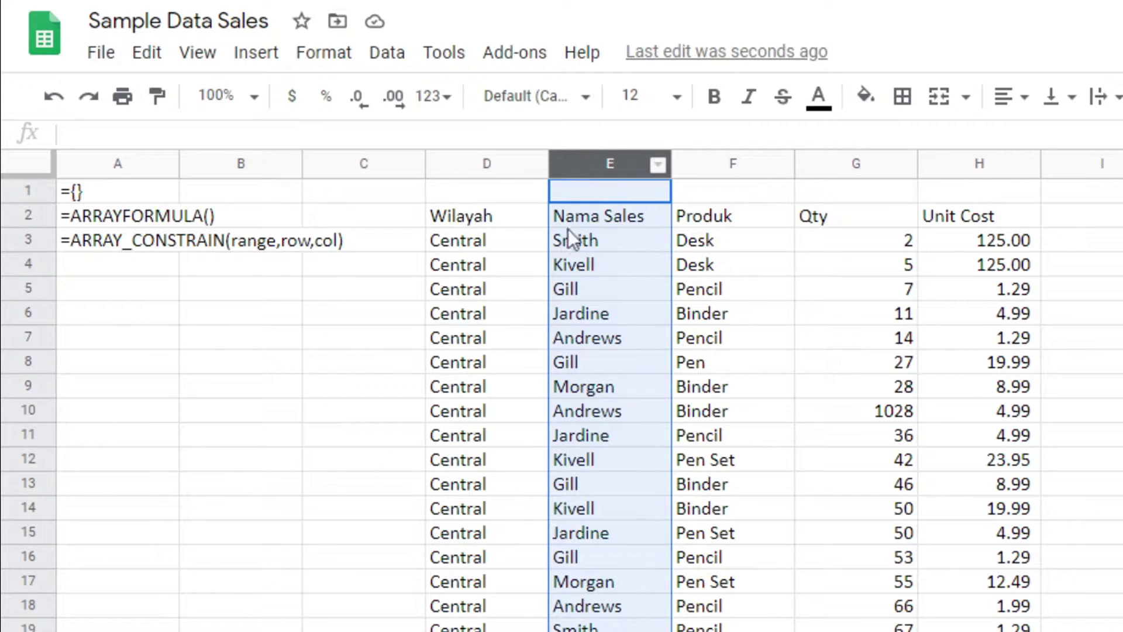
click(472, 226)
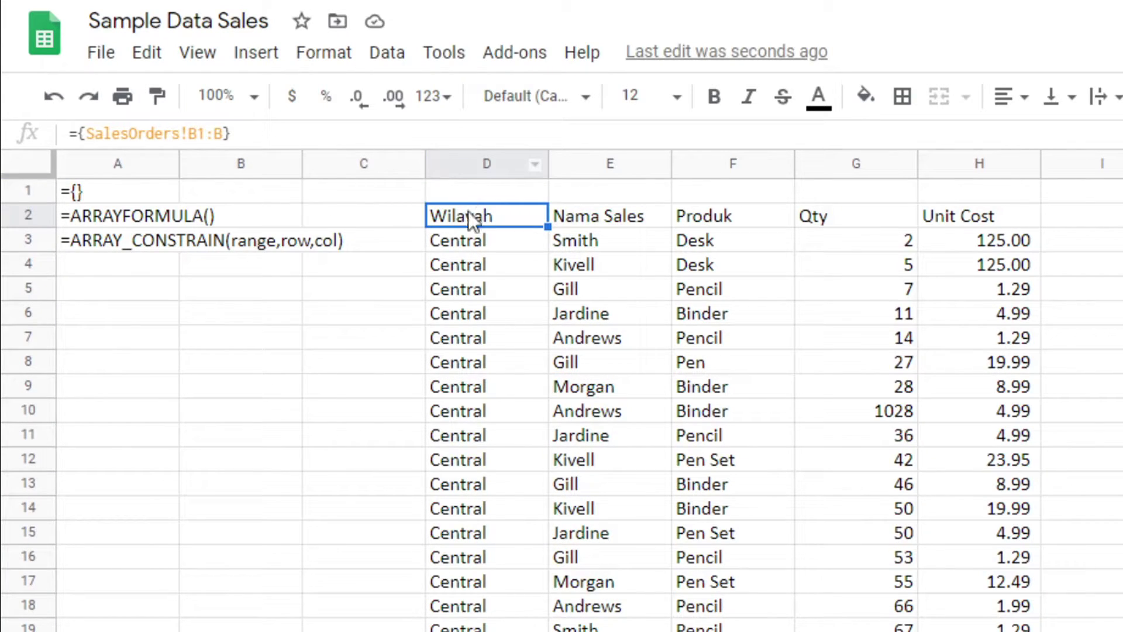
click(595, 220)
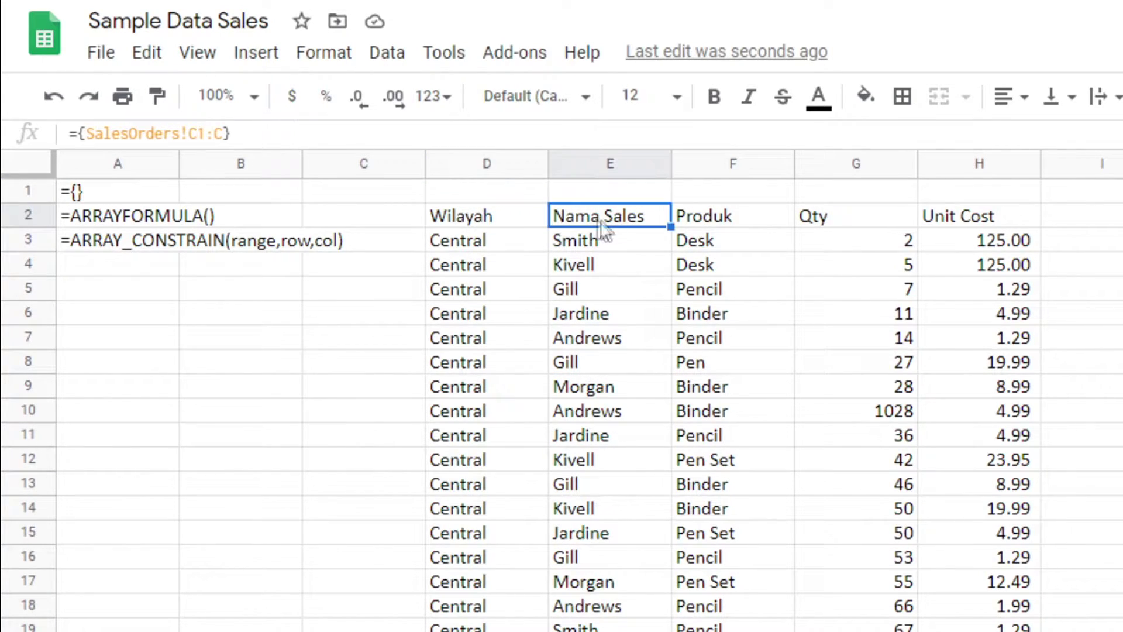
click(743, 218)
click(820, 220)
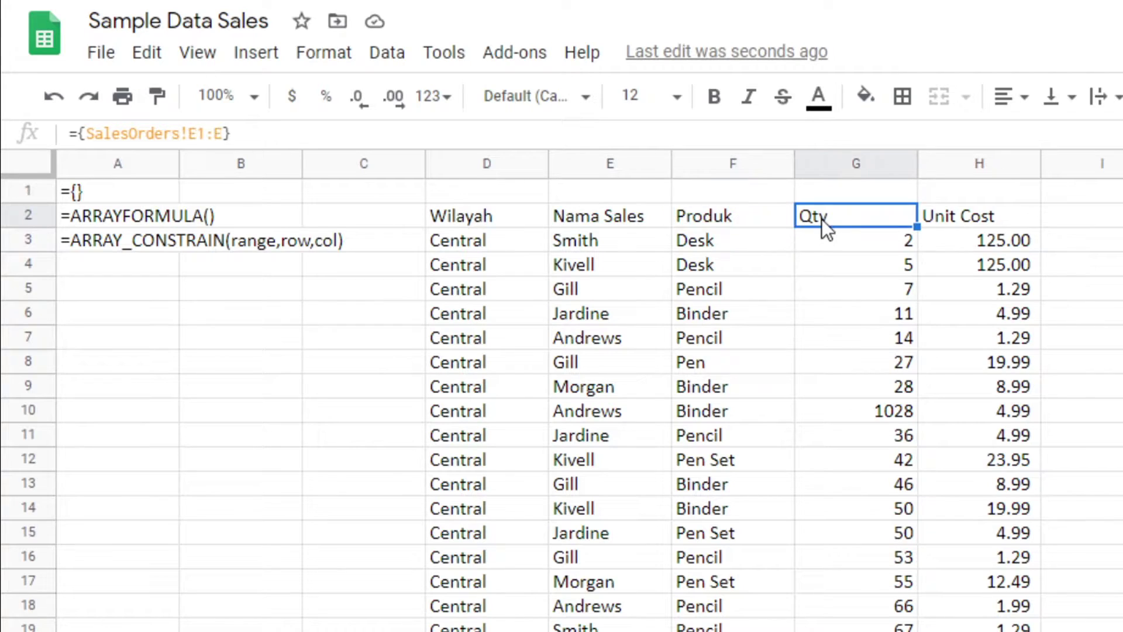
click(599, 221)
- Move the Nama Sales column after the Produk column, and move the Qty column directly before Produk
click(585, 160)
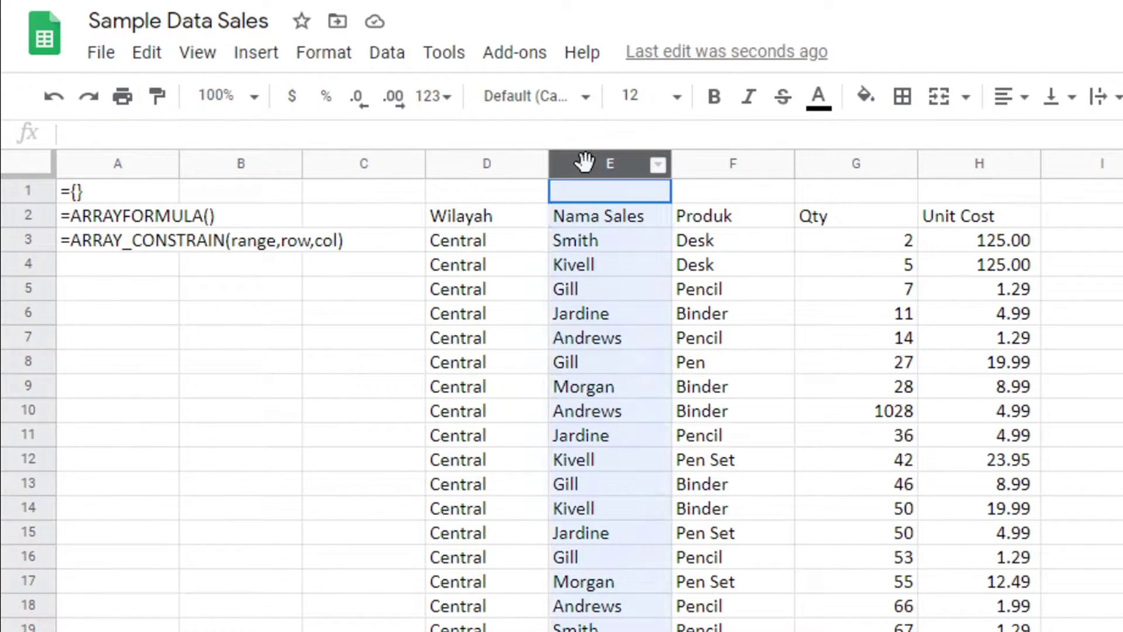
drag(585, 160, 745, 165)
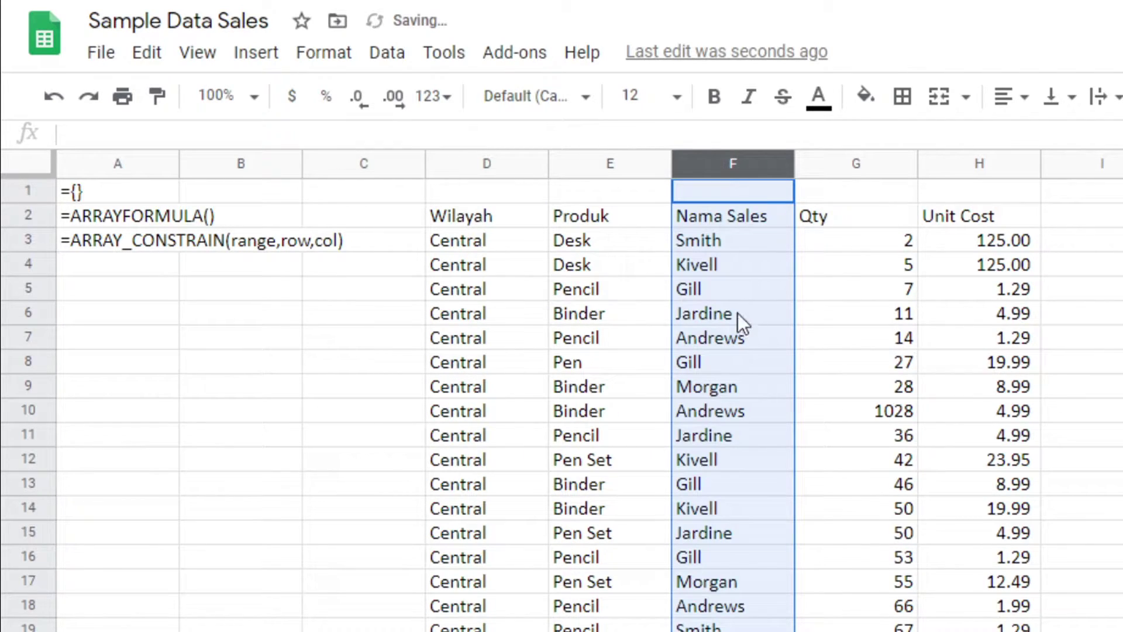
click(850, 219)
click(850, 161)
drag(849, 159, 650, 192)
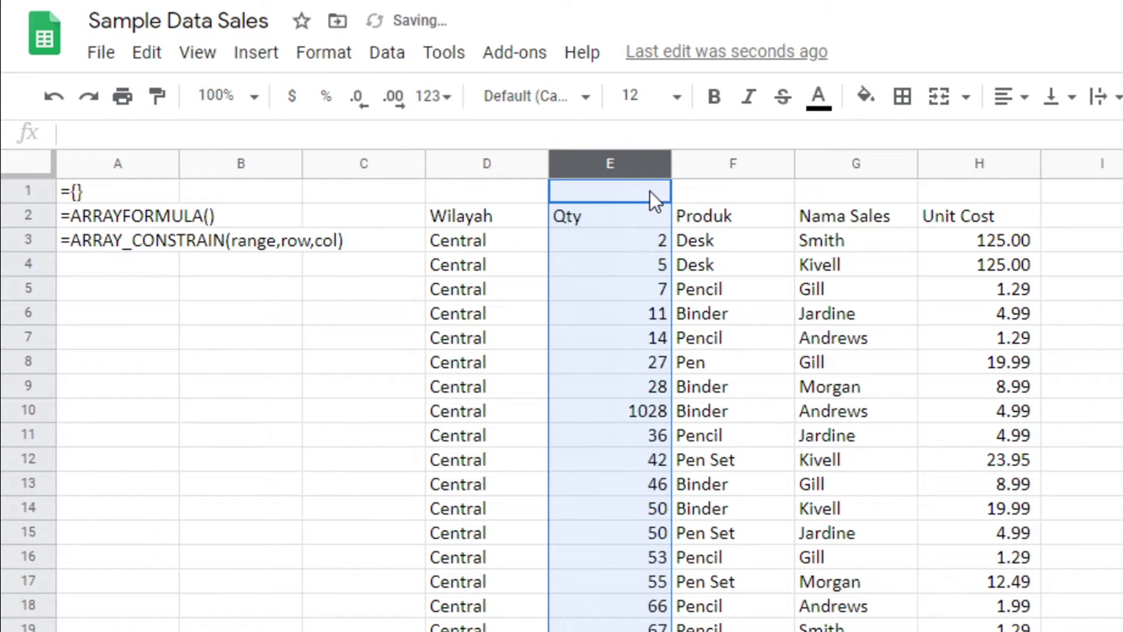
- Examine the contents of individual cells in rows 8 and 9 of the rearranged array columns
click(723, 393)
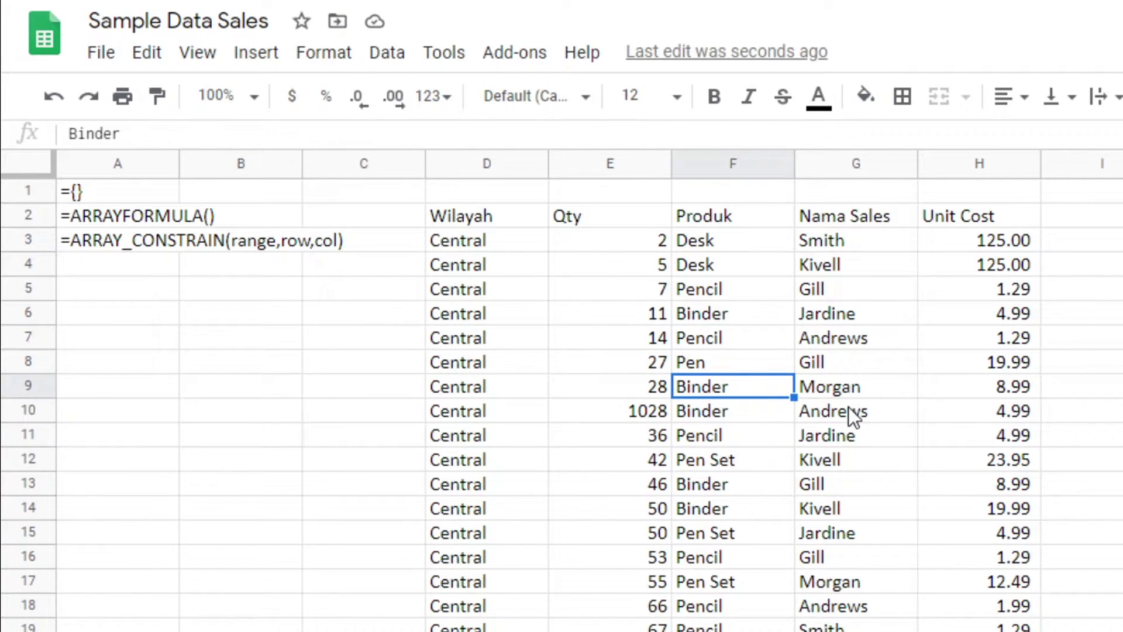
click(847, 384)
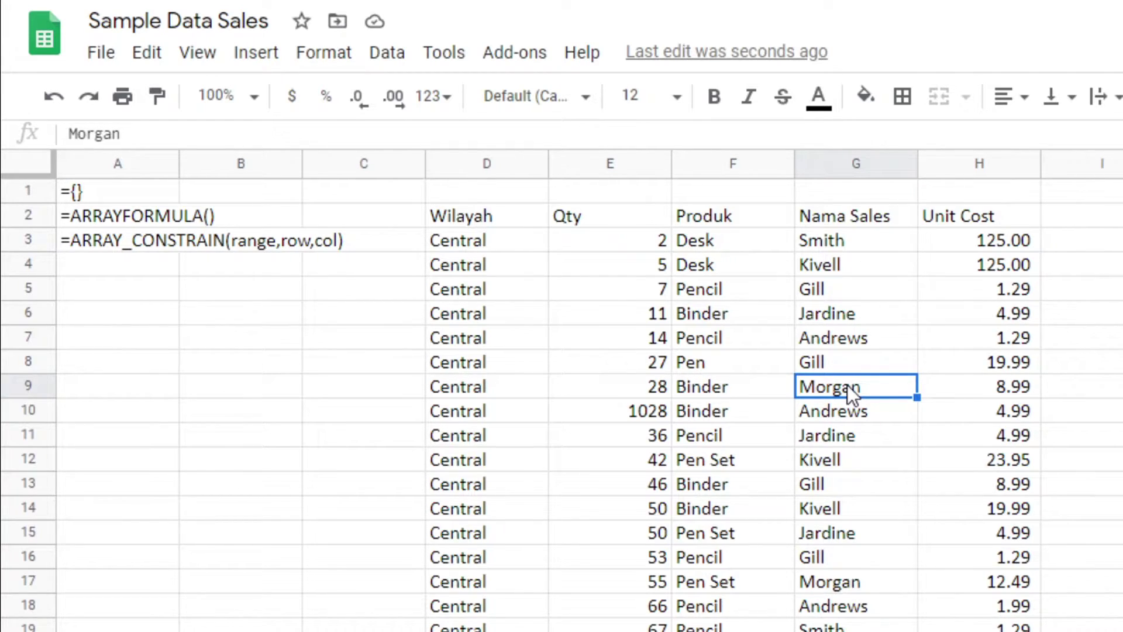
click(635, 370)
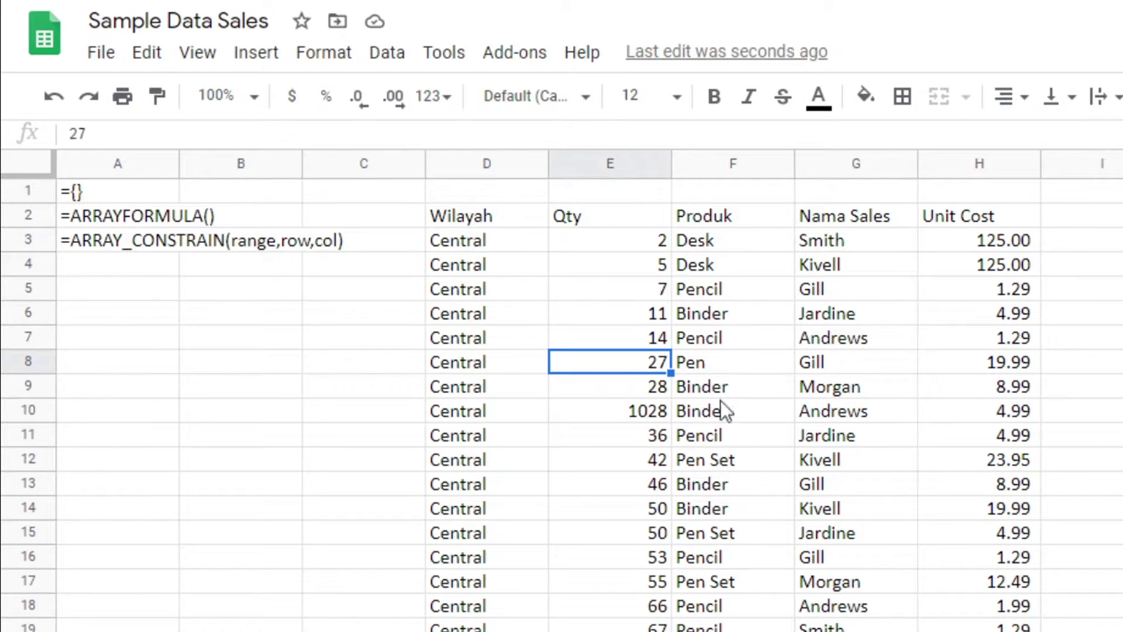
click(720, 368)
click(823, 363)
click(973, 354)
click(1077, 351)
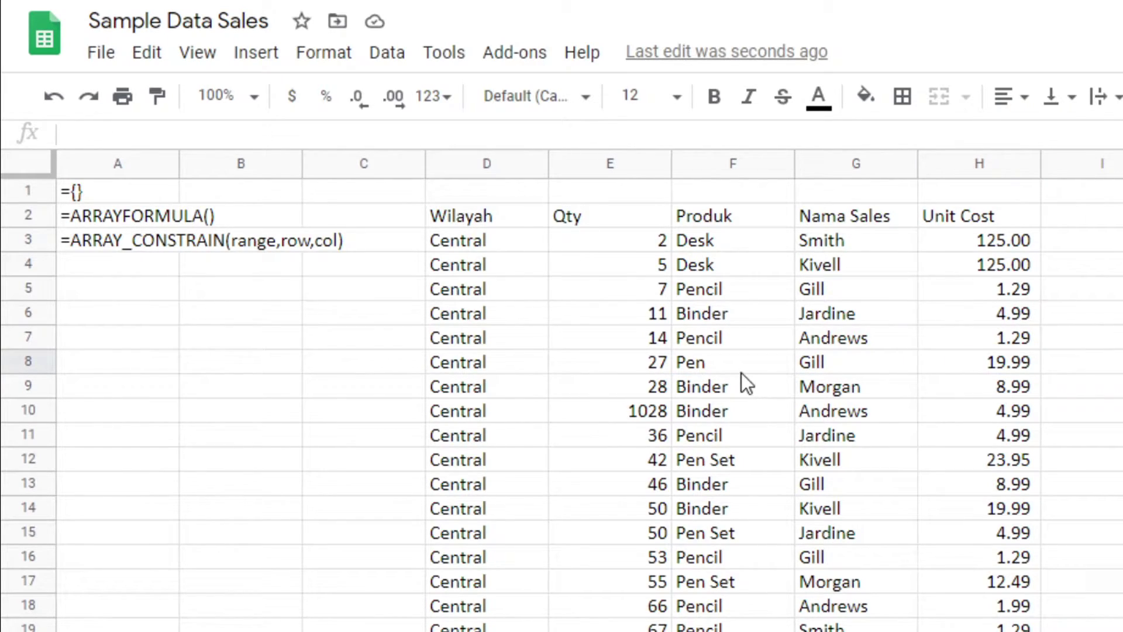
- Move the Qty column directly after the Unit Cost column and narrow both columns
drag(731, 366, 1083, 364)
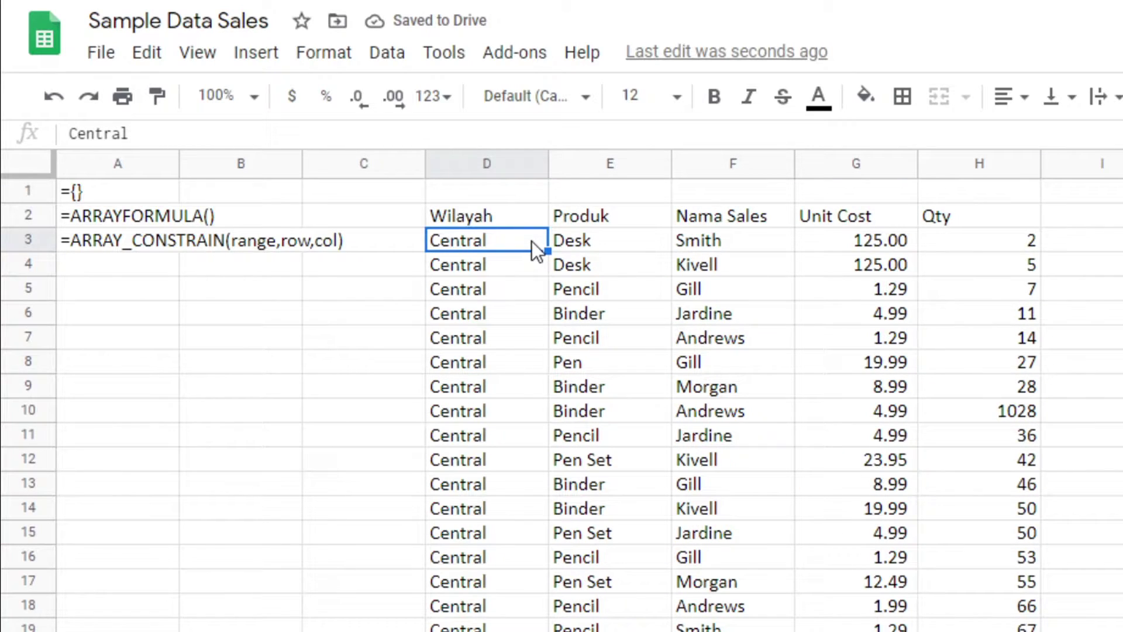
key(Up)
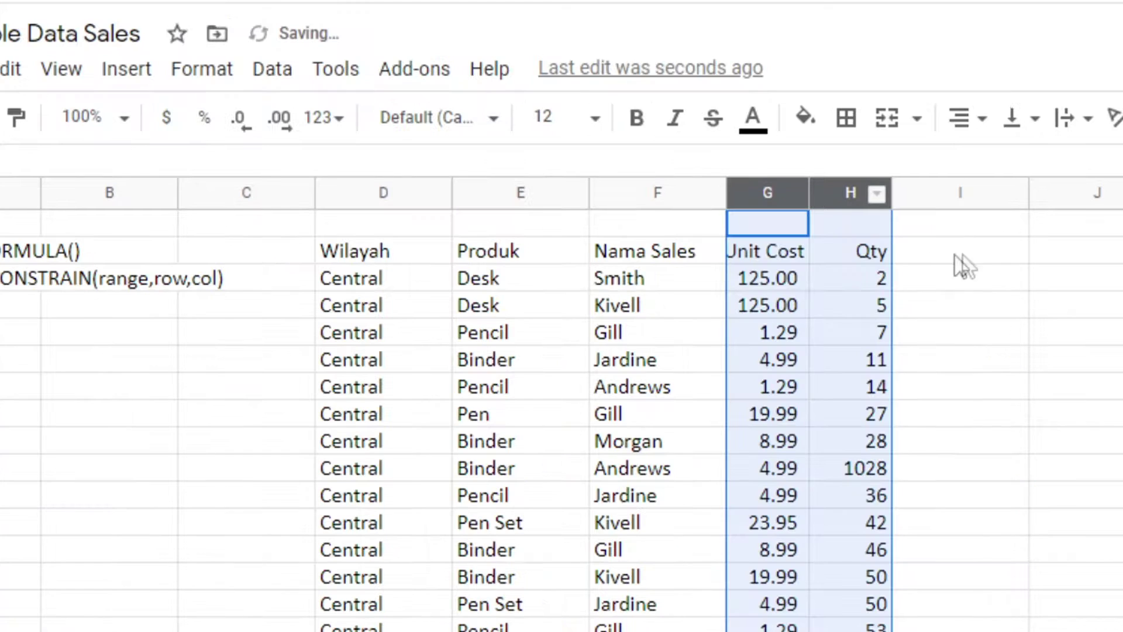
- Add a Total header in I2 and enter the formula =H3*G3 in I3
click(1105, 215)
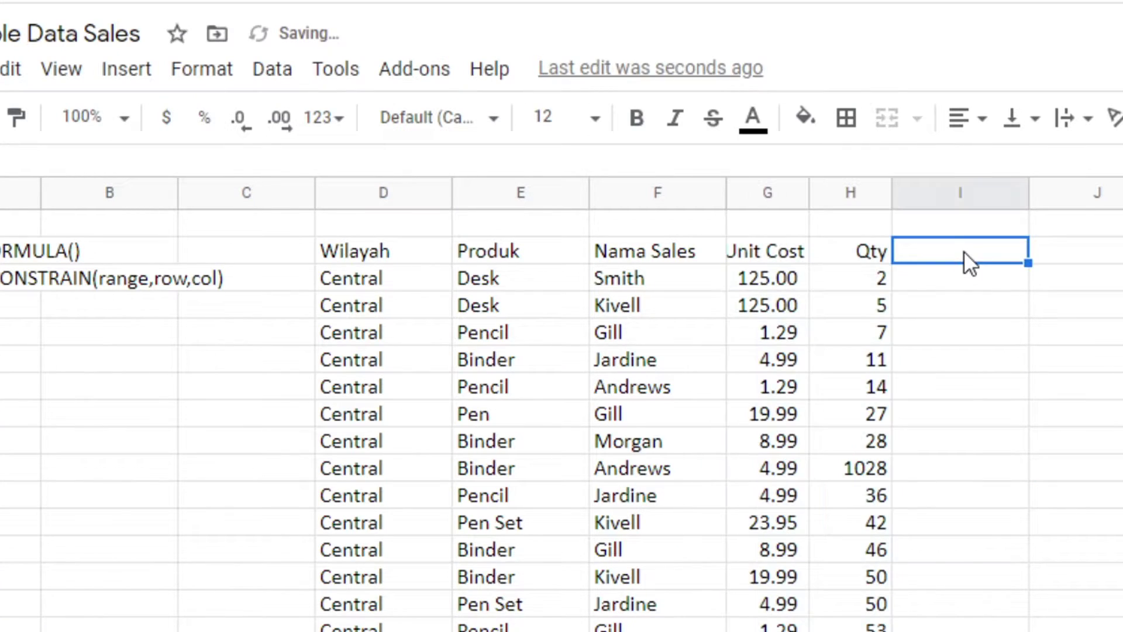
text(Total)
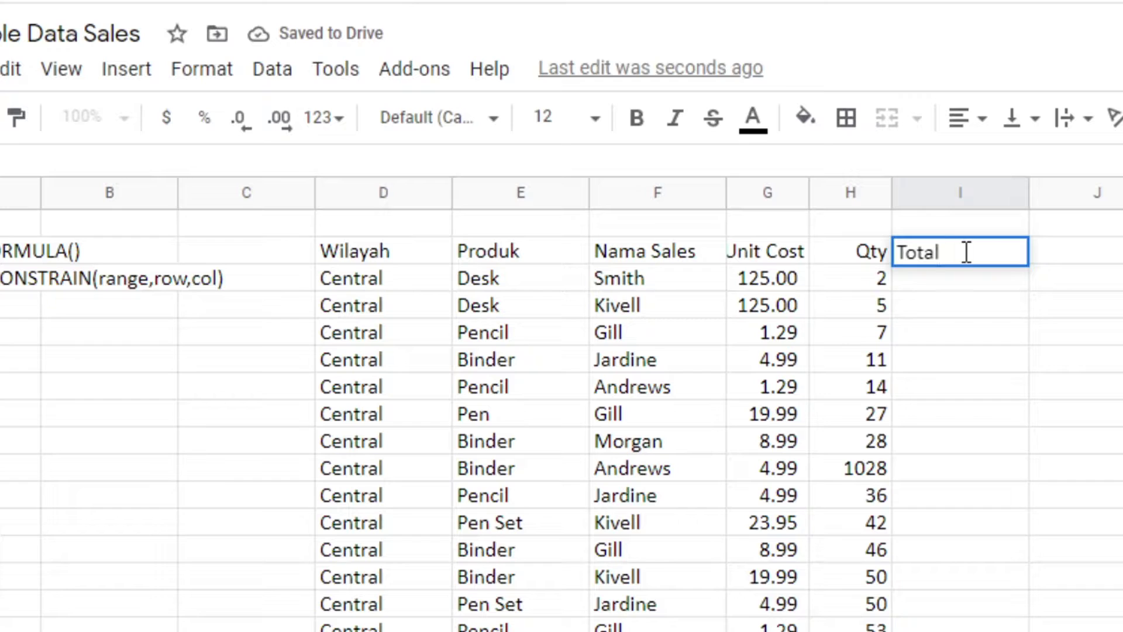
key(Return)
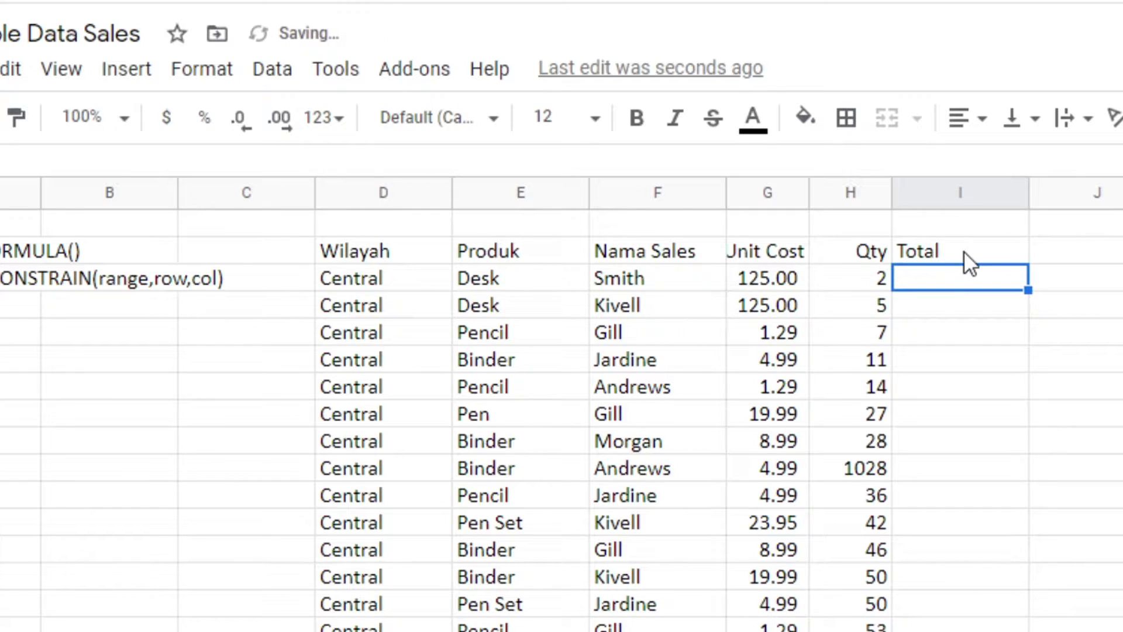
text(=)
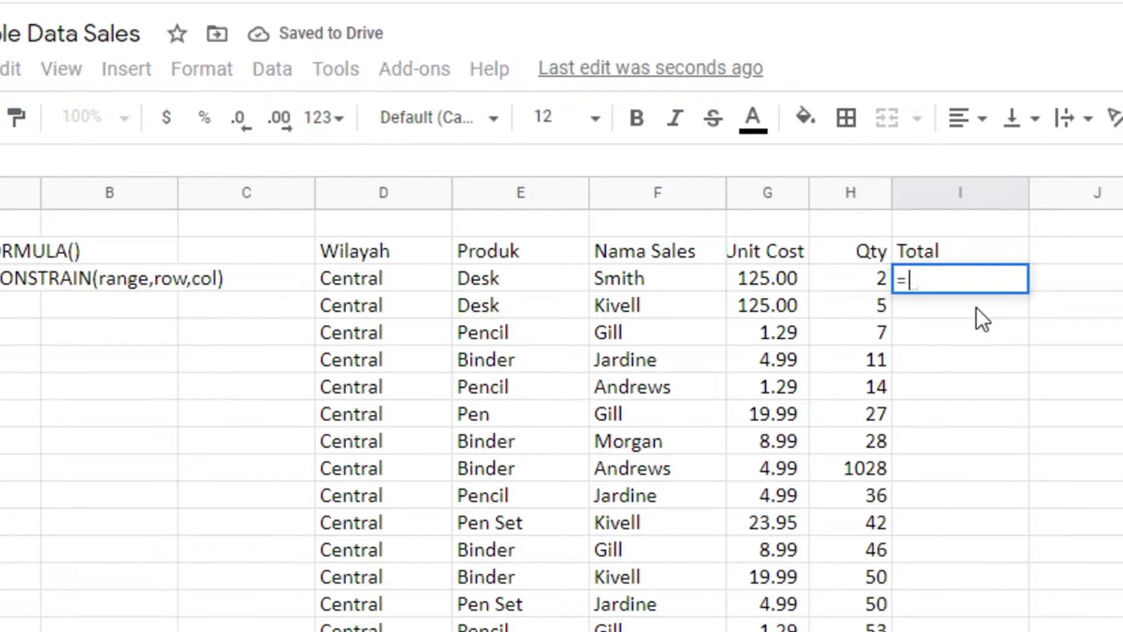
key(Left)
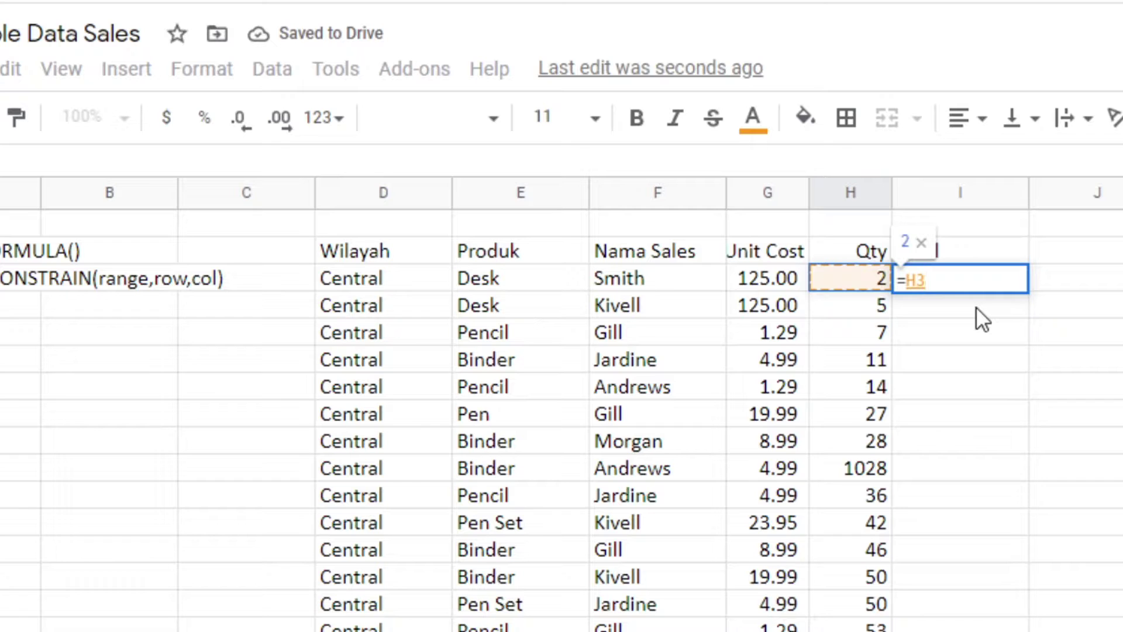
text(*)
key(Left)
key(Left)
key(Return)
- Fill the I3 formula down to I14, and clear the filled cells below I3
drag(1029, 293, 1032, 492)
drag(926, 380, 915, 447)
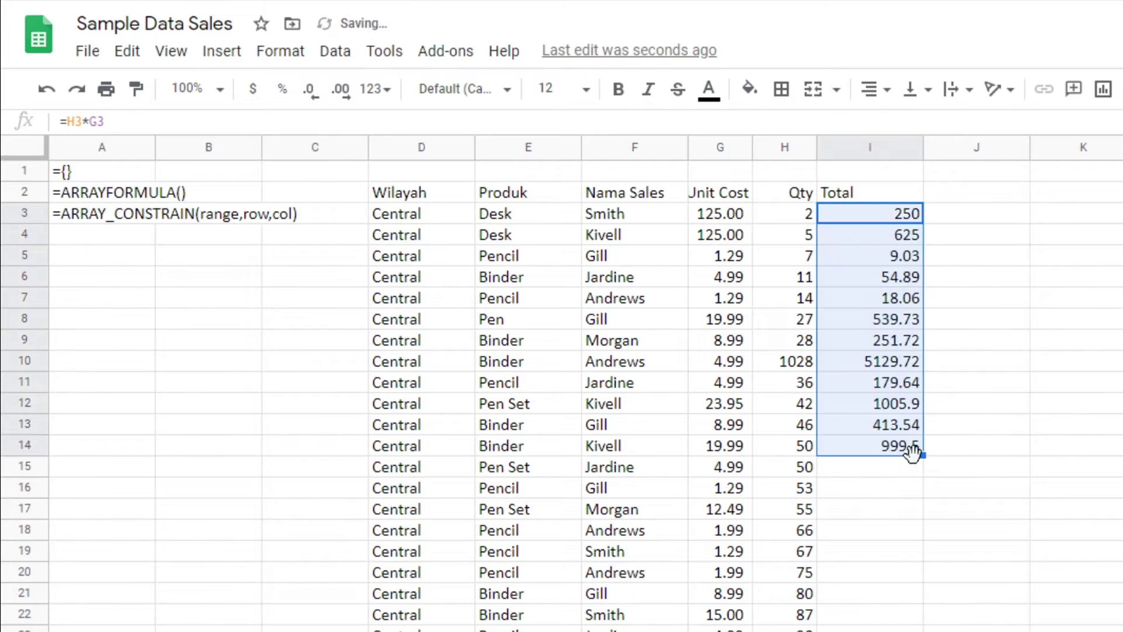
drag(886, 234, 888, 446)
key(Delete)
- Fill the I3 formula down the Total column for all data rows
click(868, 220)
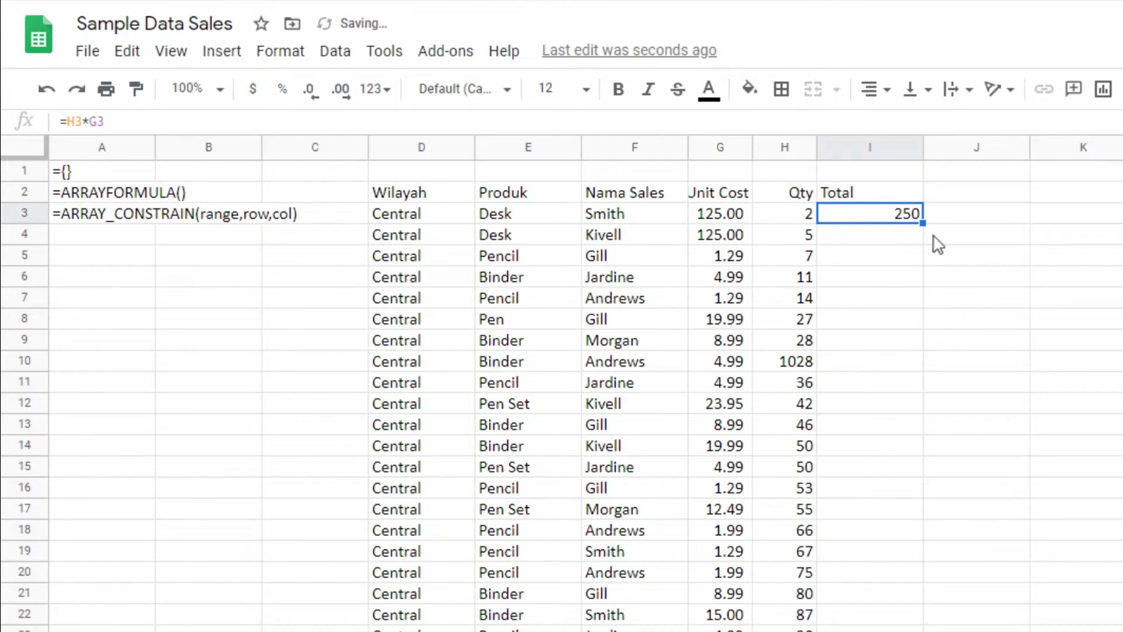
double_click(923, 222)
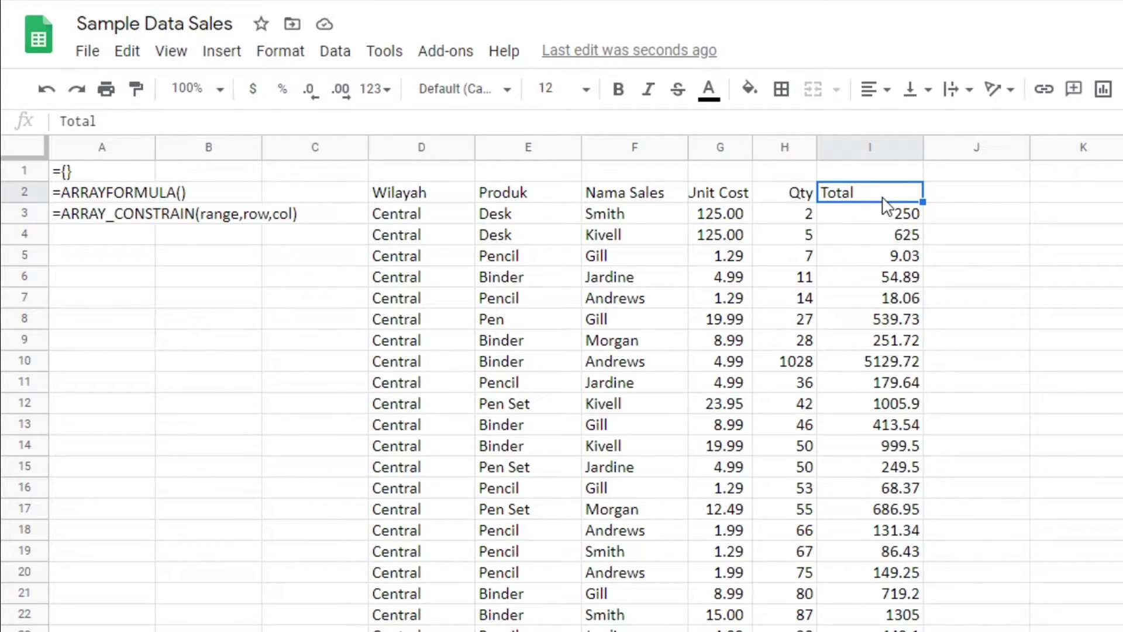
- Compare the array formula in D2 and the Unit Cost and Qty columns with the row-by-row Total formula in I3
click(416, 196)
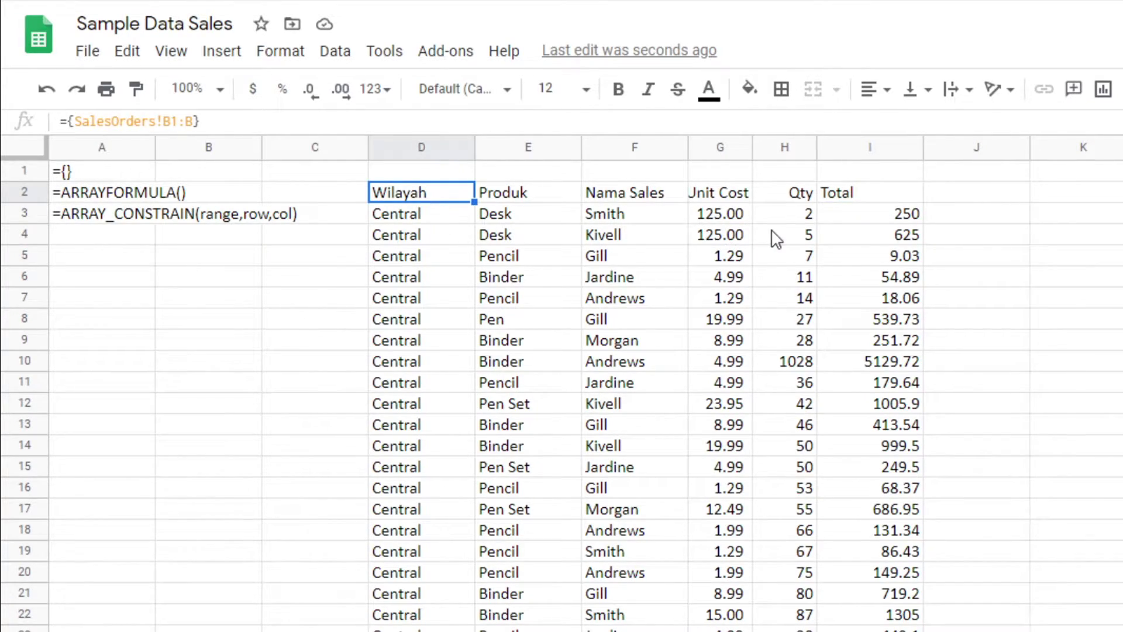
click(732, 197)
click(715, 153)
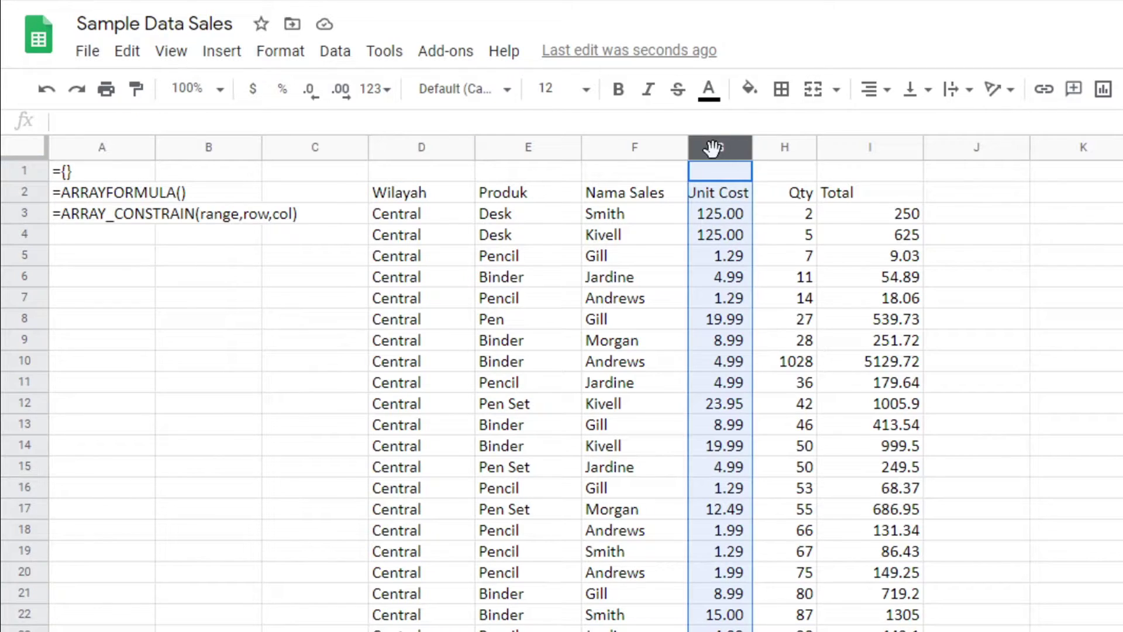
click(784, 151)
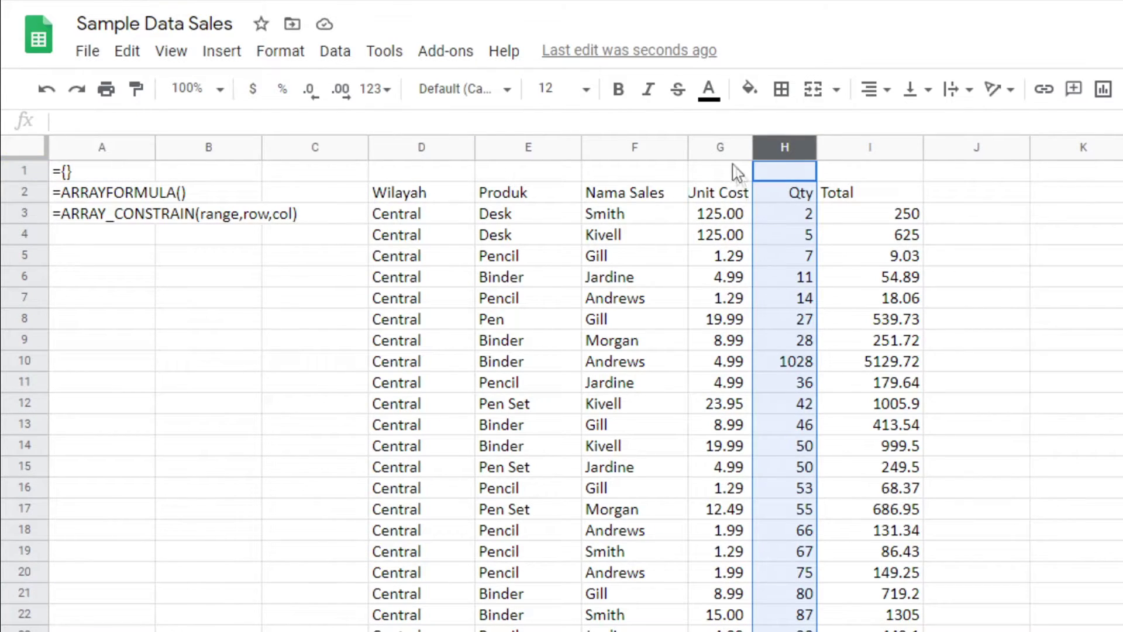
click(725, 326)
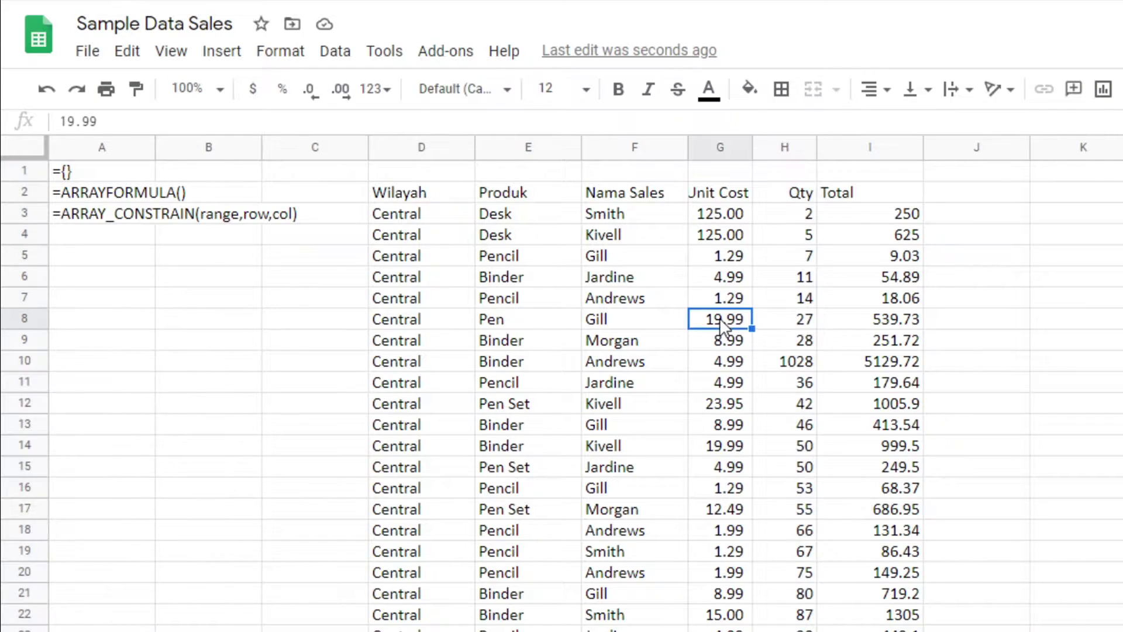
click(793, 281)
click(911, 222)
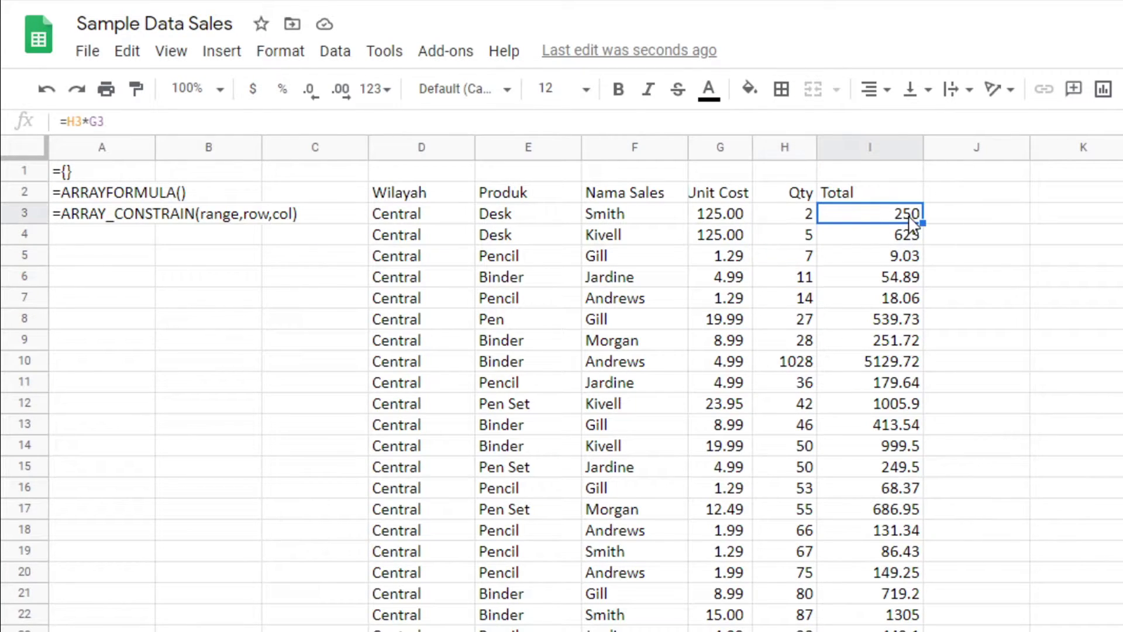
- Add the header Total_Array in J2, beside the Total column
click(988, 198)
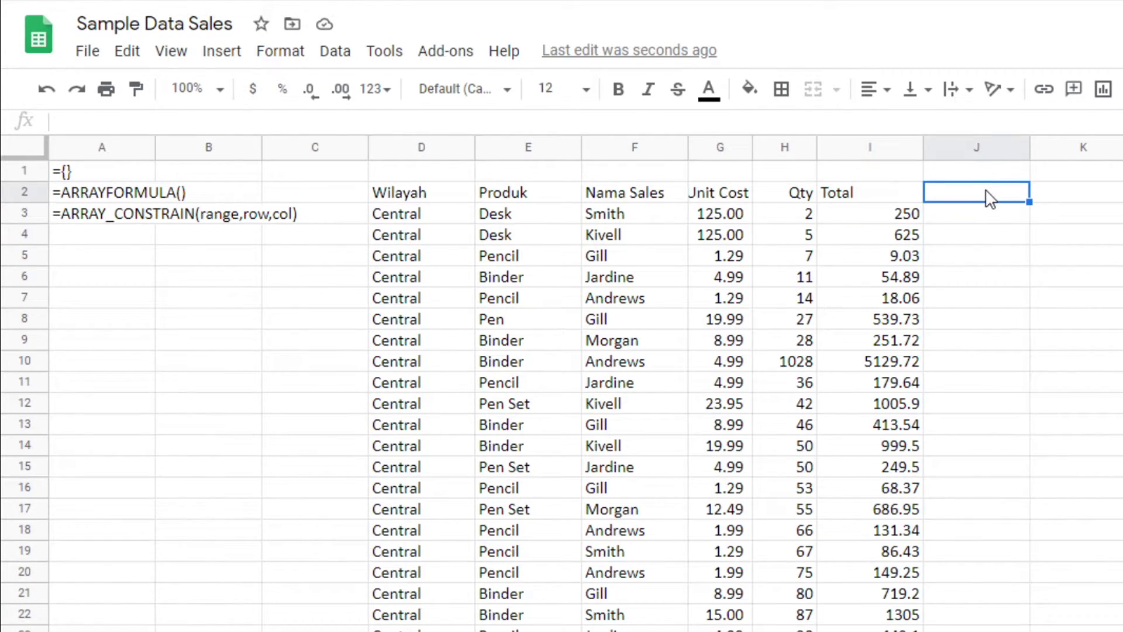
text(Tota)
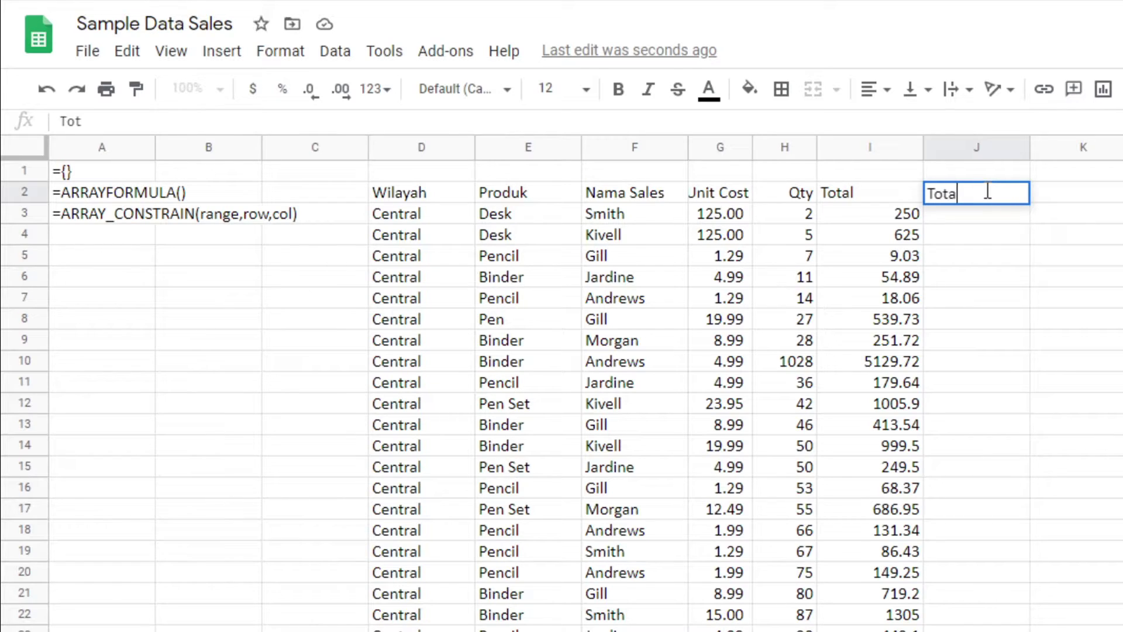
text(l_Array)
key(Return)
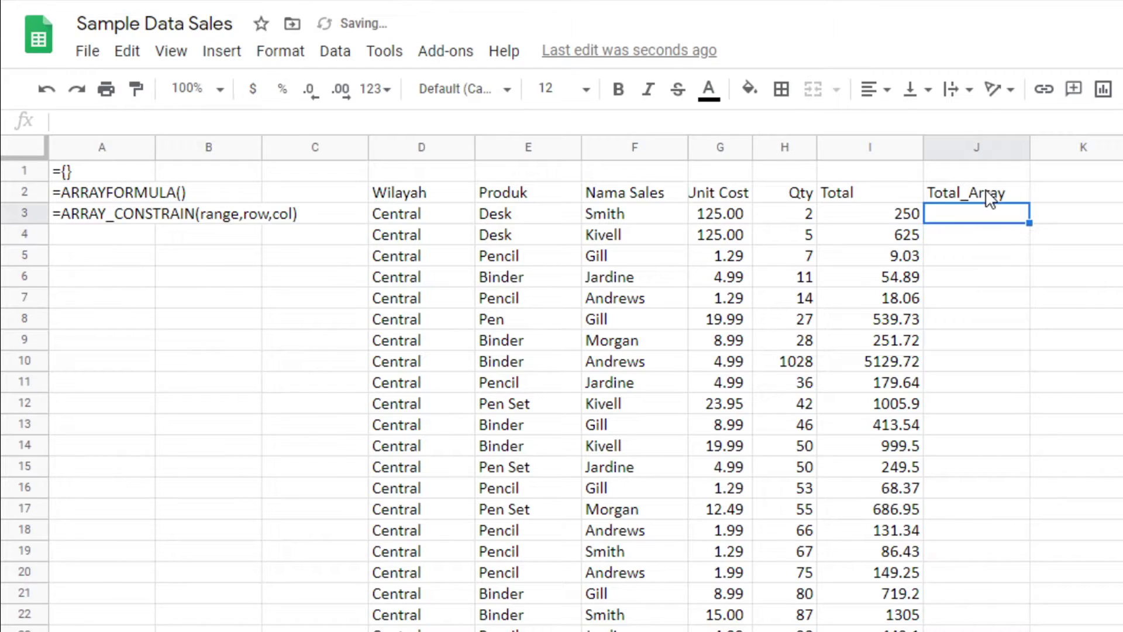
- Enter =SalesOrders!$E$2:$E*SalesOrders!$F$2:$F$6 in J3 to multiply Qty by Unit Cost from the SalesOrders sheet
text(=)
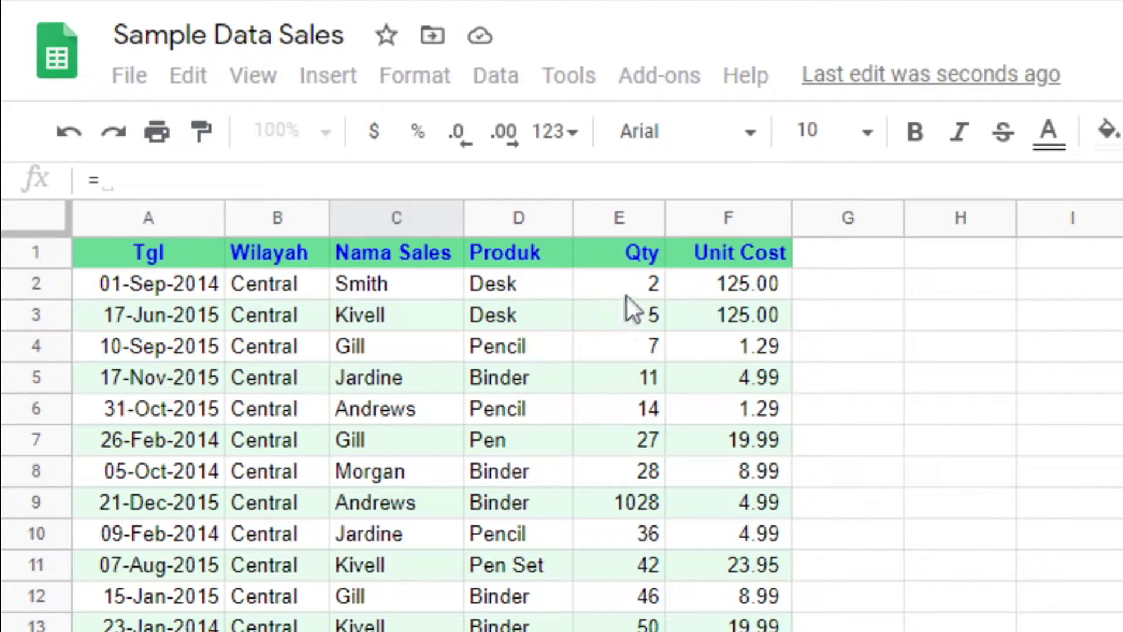
drag(627, 296, 634, 371)
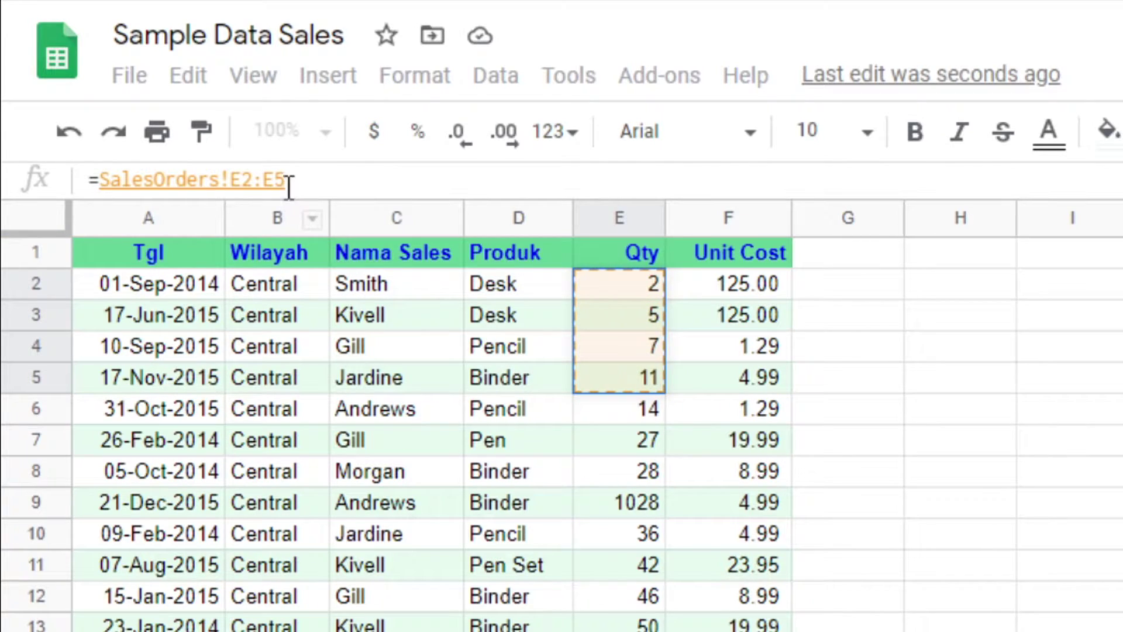
drag(280, 181, 302, 181)
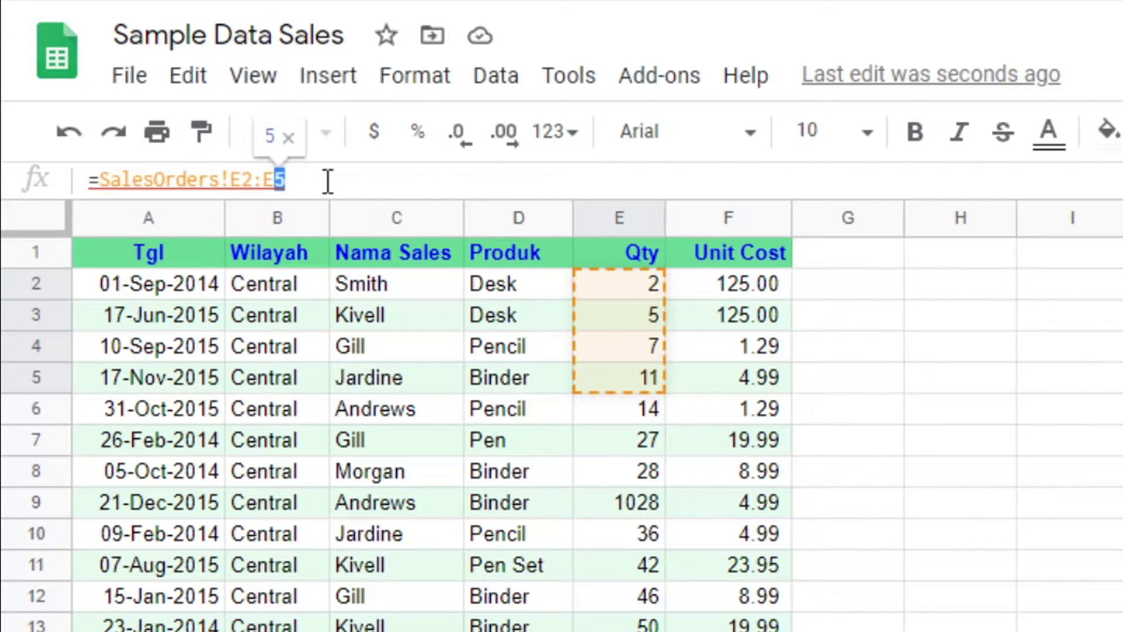
key(BackSpace)
key(F4)
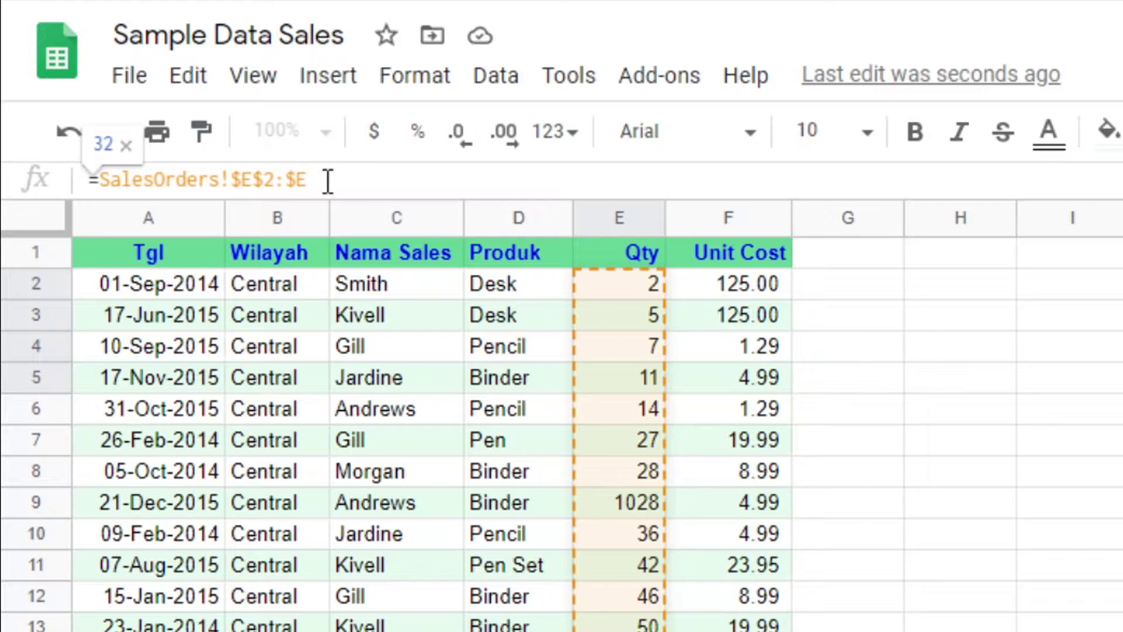
text(*)
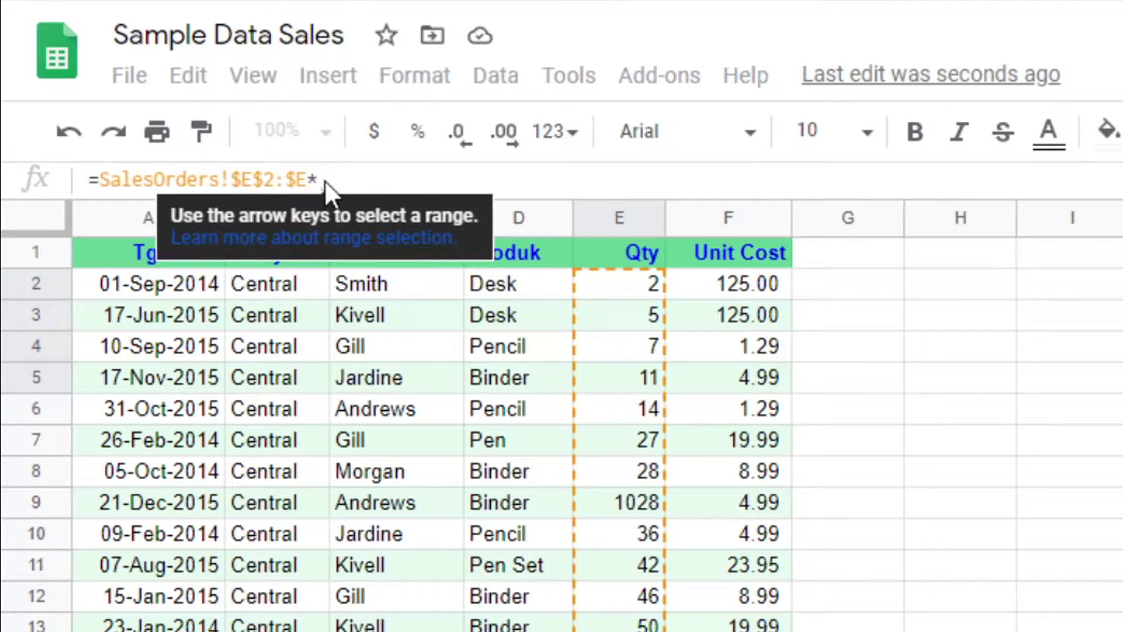
drag(755, 290, 757, 410)
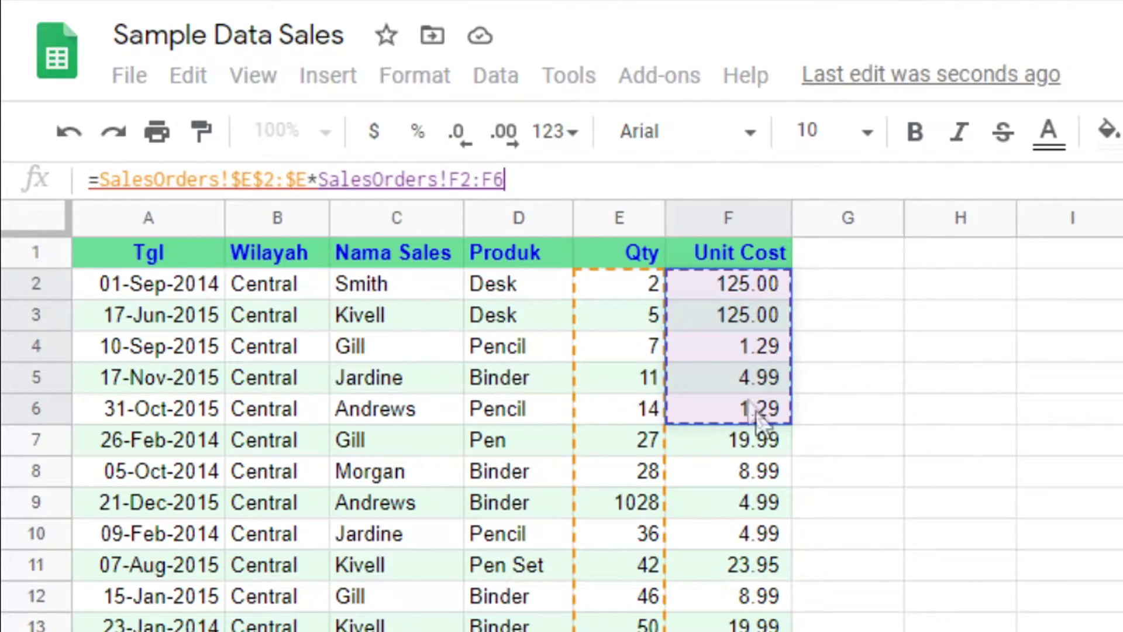
drag(495, 179, 534, 180)
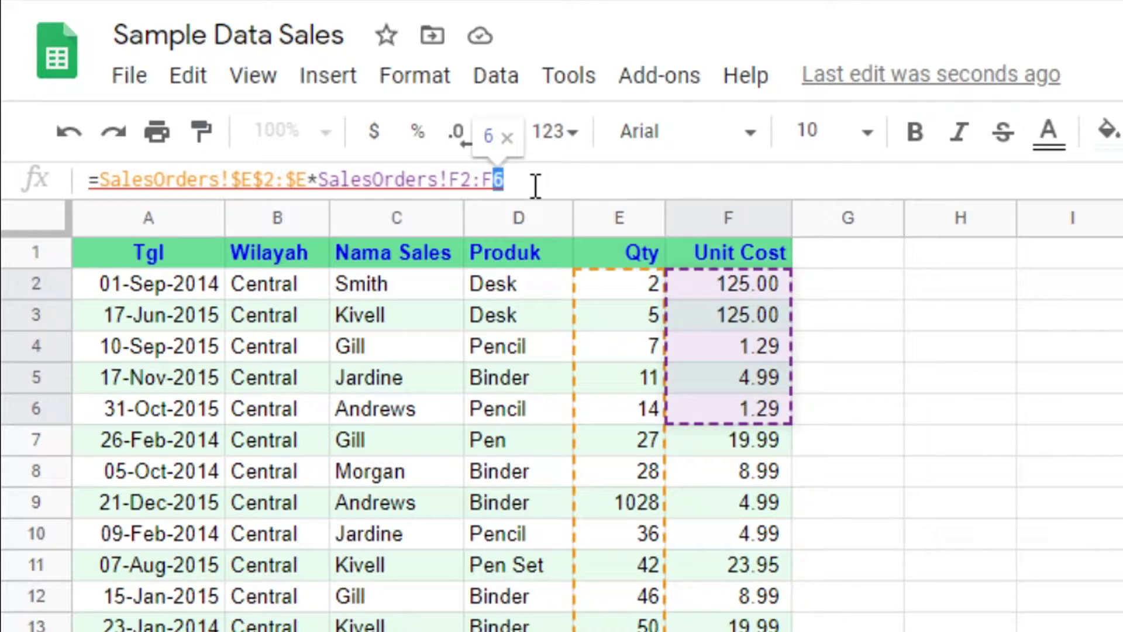
key(F4)
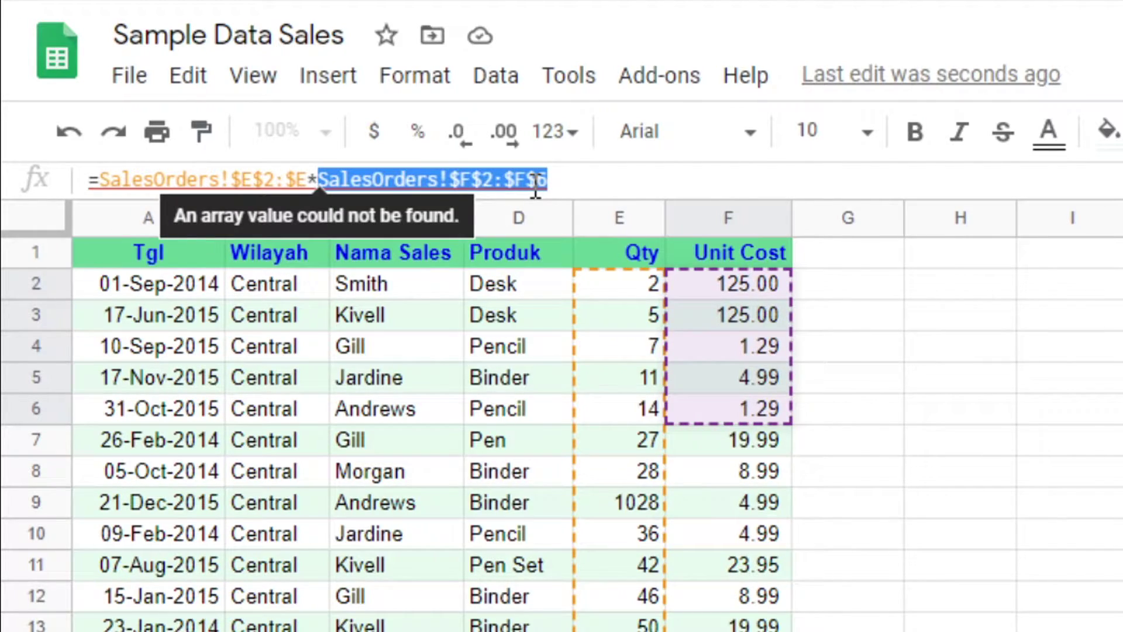
key(Return)
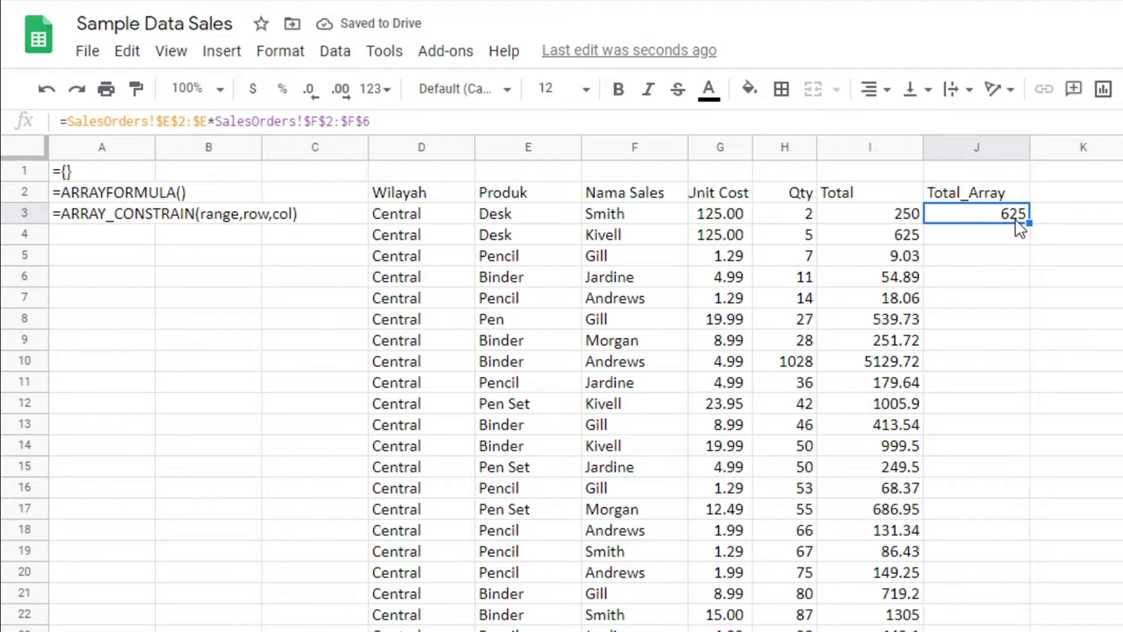
- Check the Qty and Unit Cost source columns in the SalesOrders sheet and return to the Array sheet
key(ctrl+shift+Page_Down)
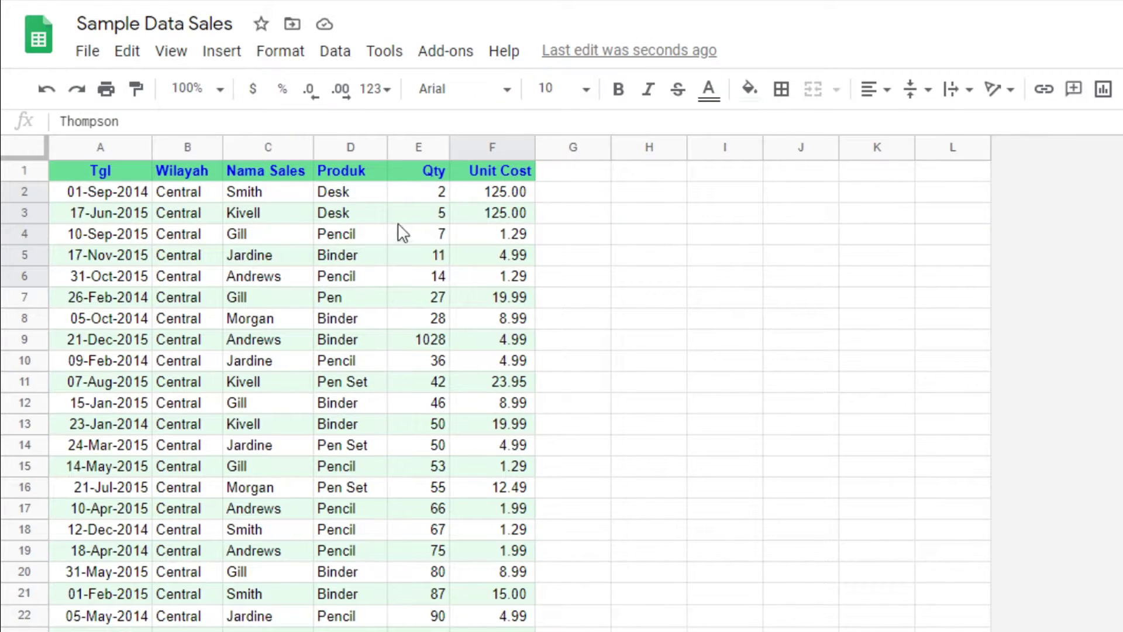
click(415, 147)
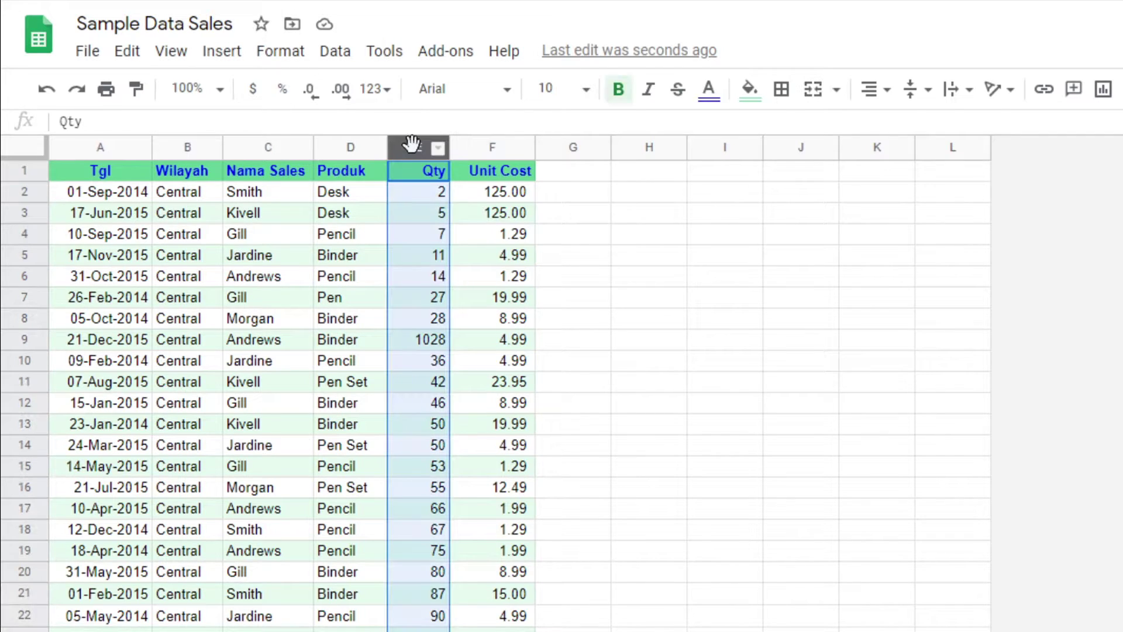
click(494, 146)
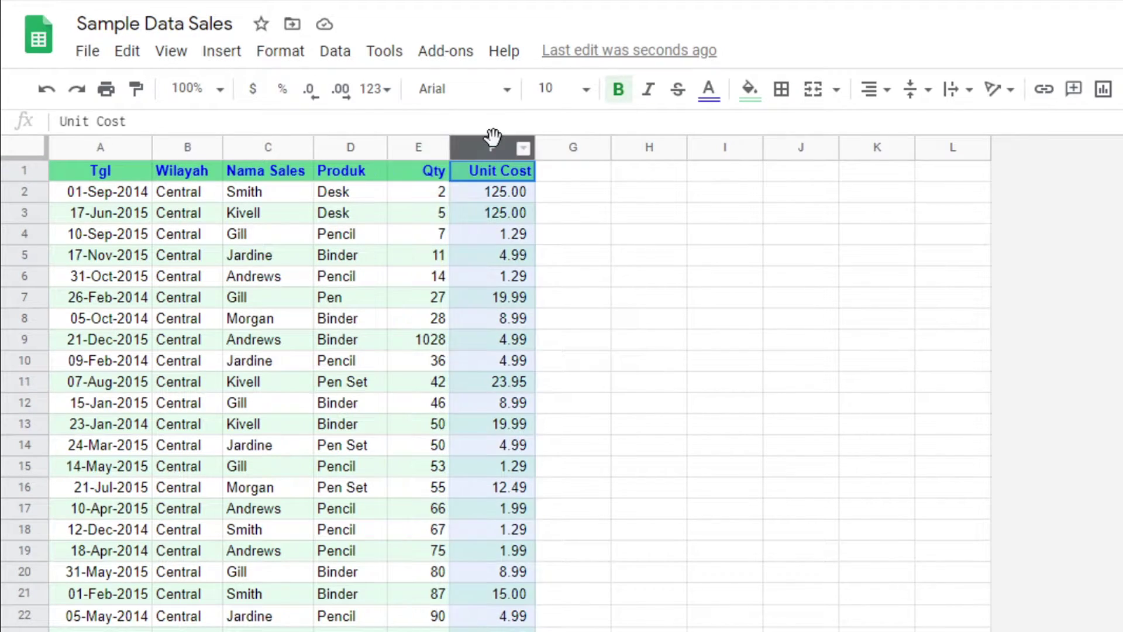
click(449, 629)
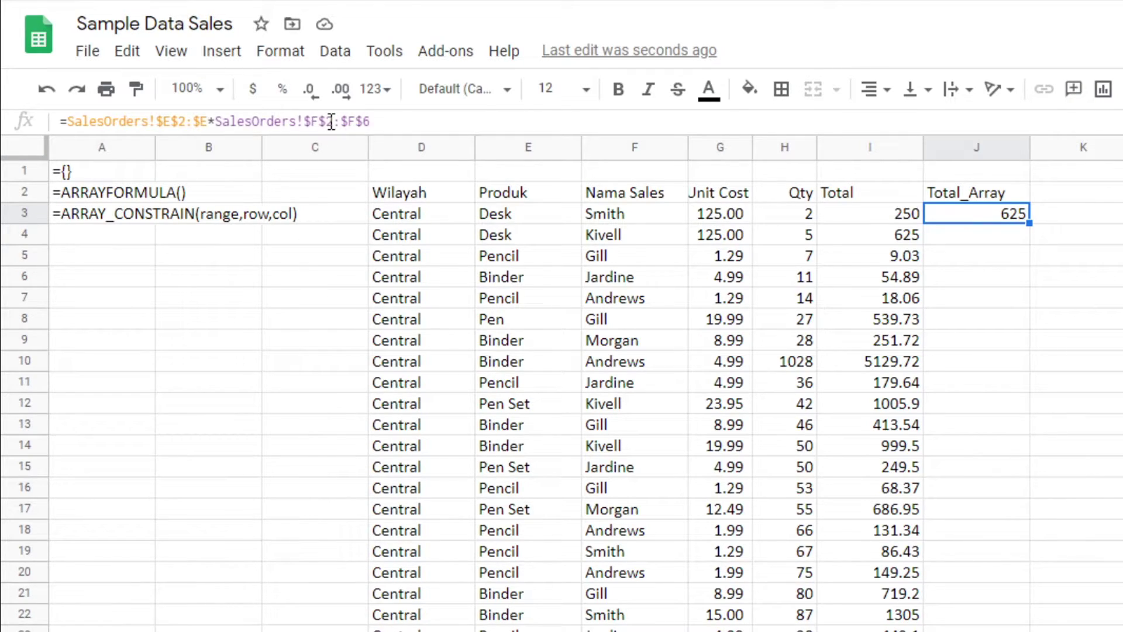
- Make the Unit Cost range in the J3 formula open-ended as SalesOrders!$F$2:$F
click(425, 123)
key(BackSpace)
key(BackSpace)
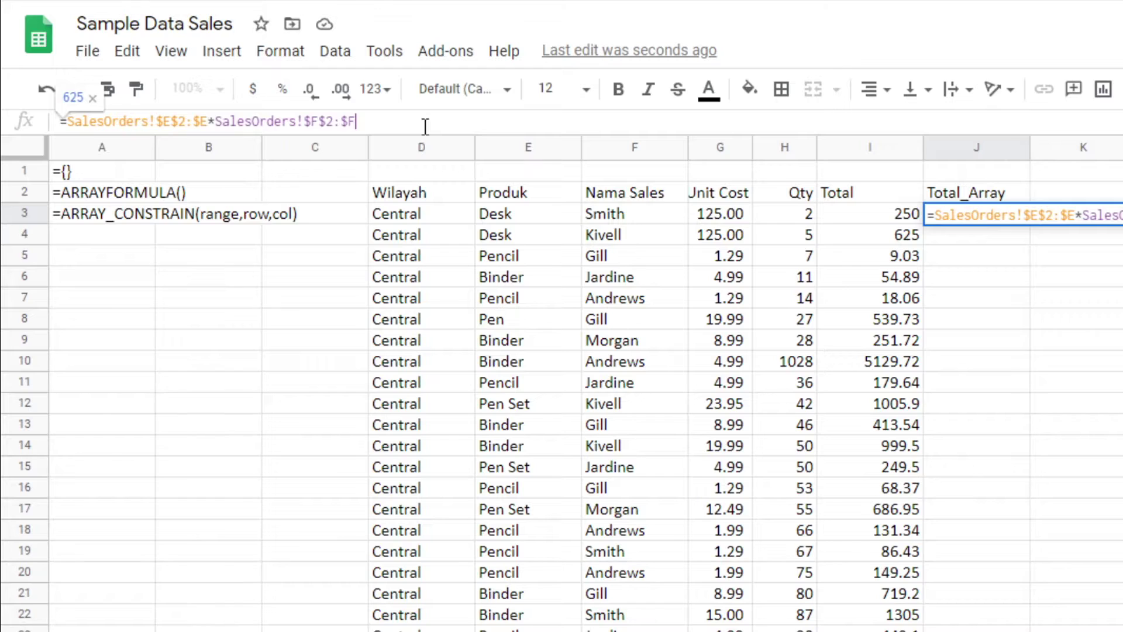
key(Return)
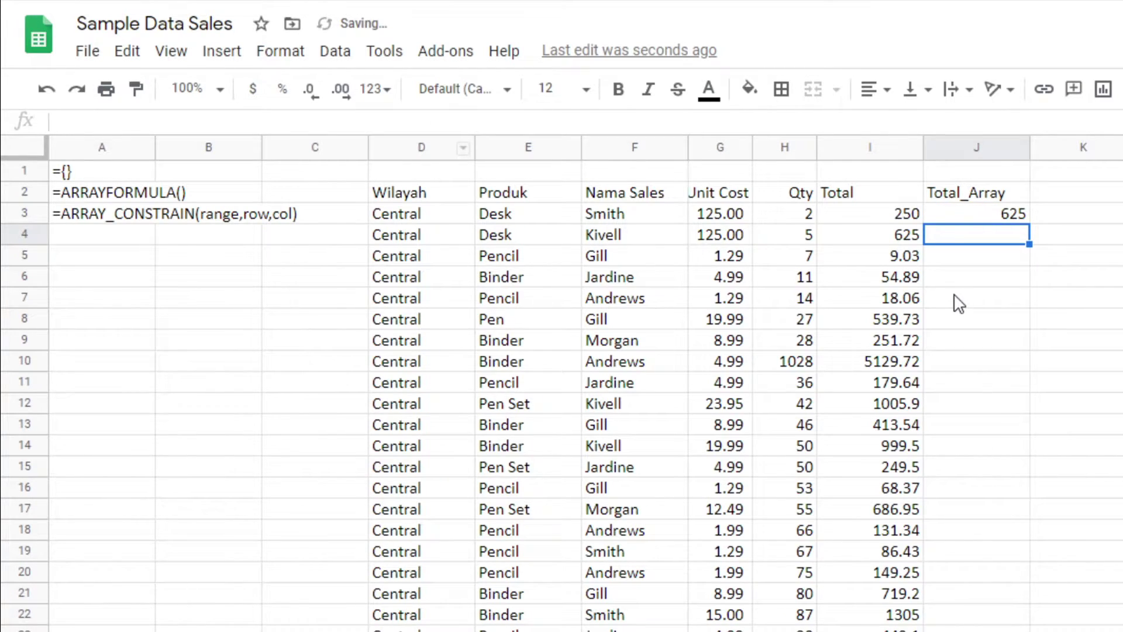
key(Up)
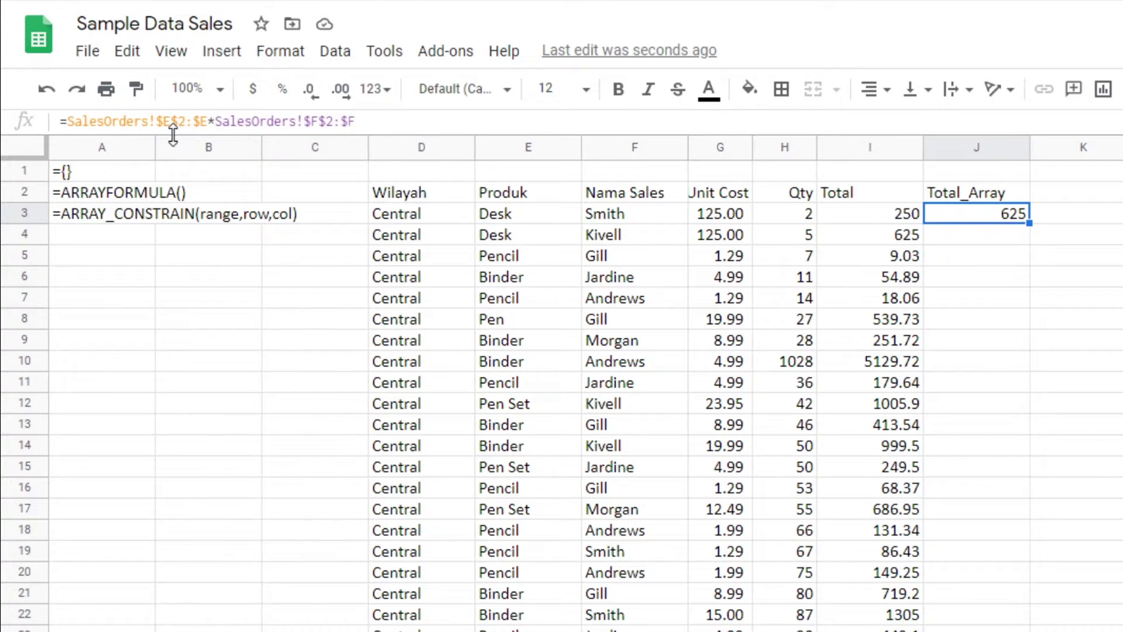
click(384, 121)
click(65, 121)
text({)
key(BackSpace)
key(Return)
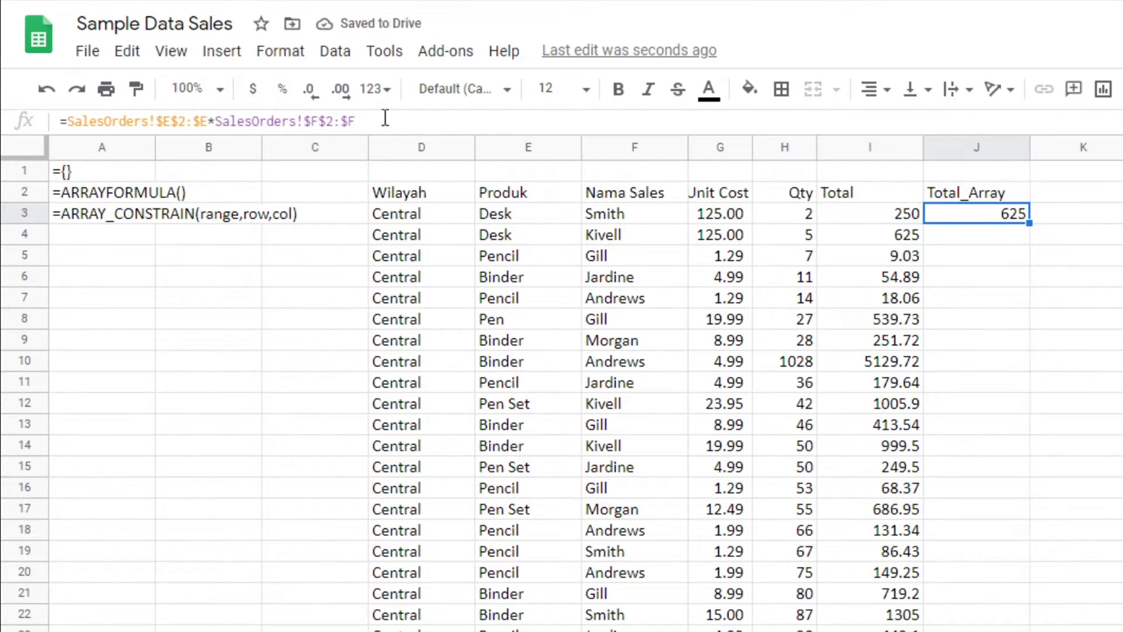
- Wrap the multiplication in J3 as =ArrayFormula(SalesOrders!$E$2:$E*SalesOrders!$F$2:$F) so it fills the Total_Array column
click(384, 120)
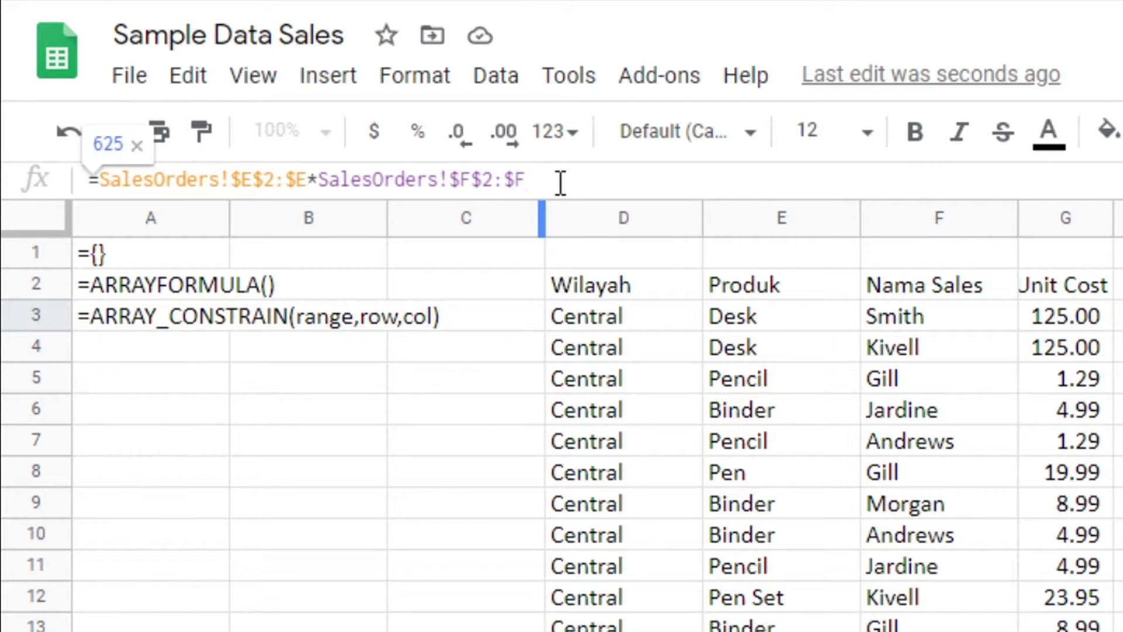
key(ctrl+shift+Return)
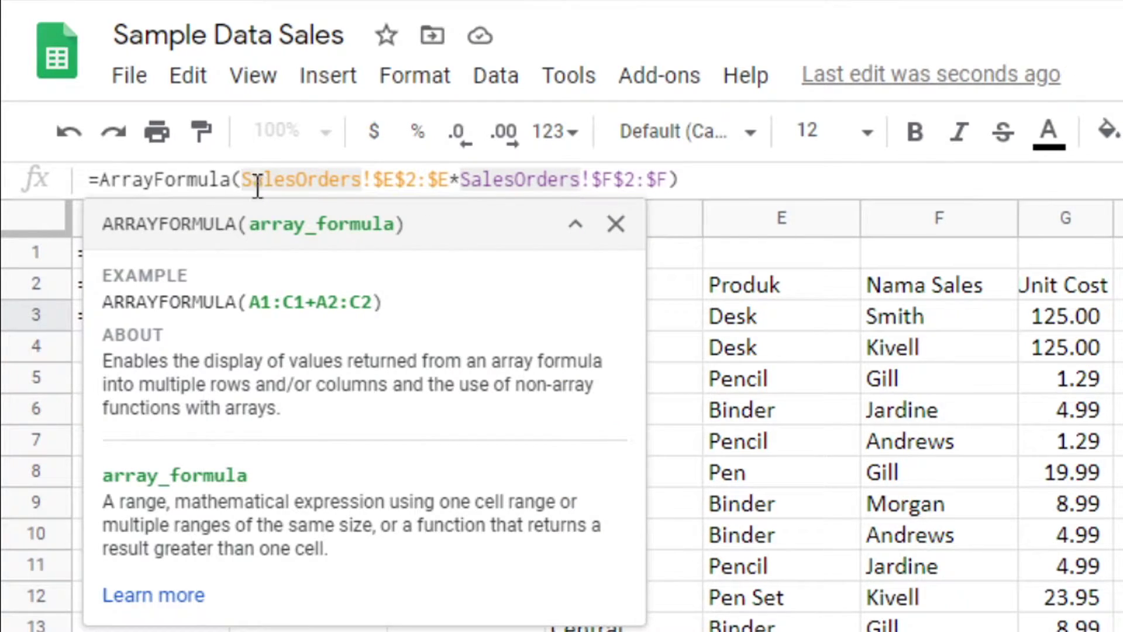
key(Return)
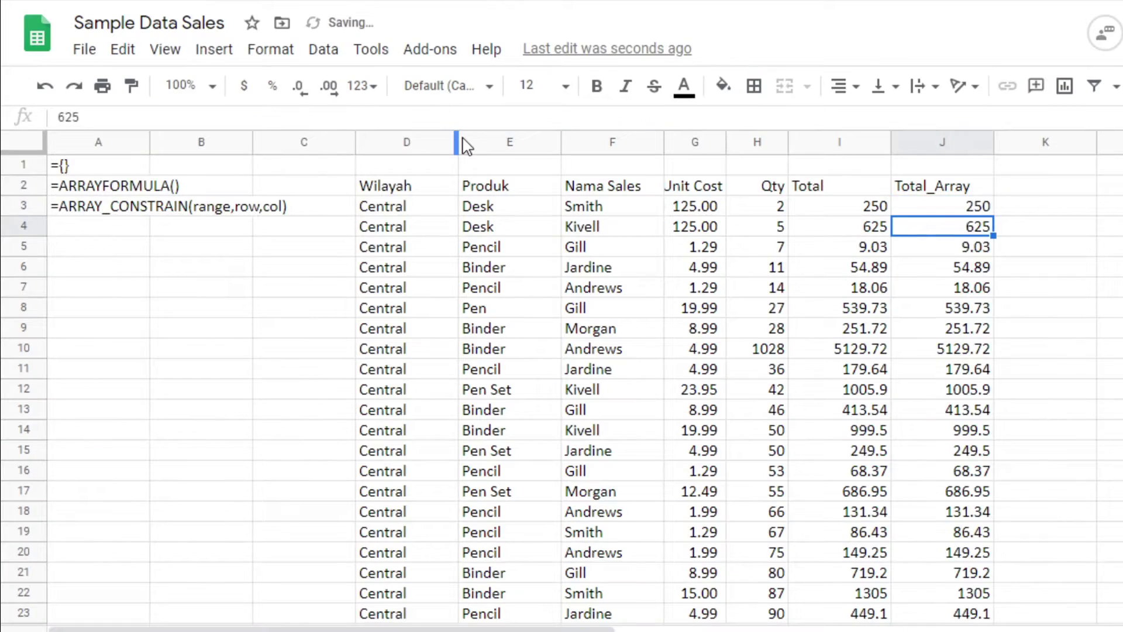
scroll(965, 302, down, 13)
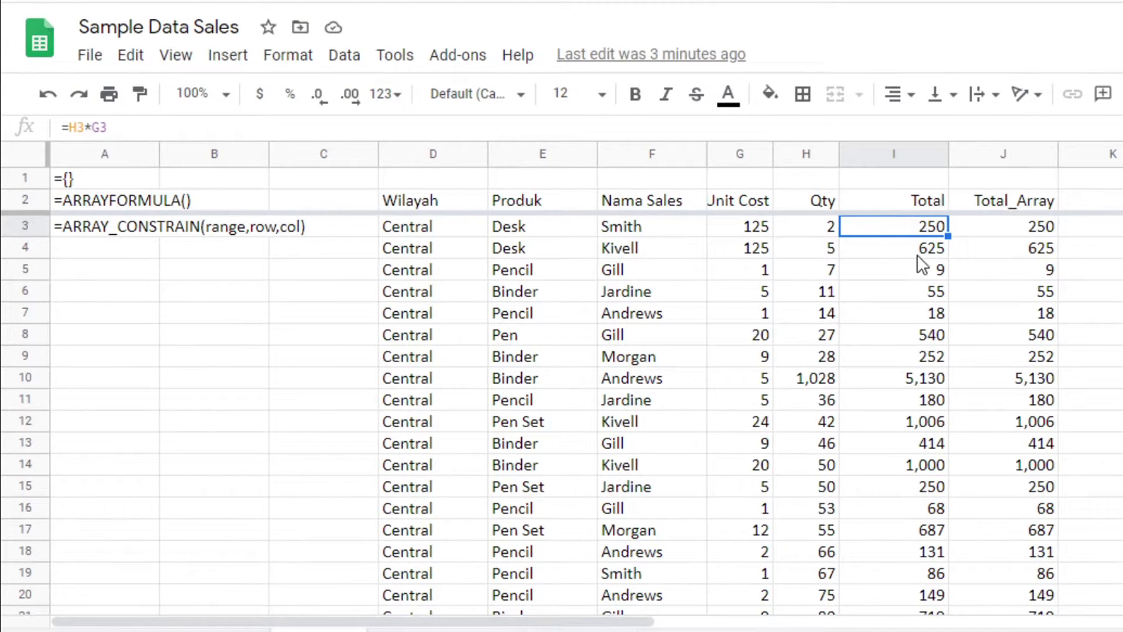
- Compare the Total and Total_Array columns and examine the row-by-row multiplication formulas in the Total column
click(890, 156)
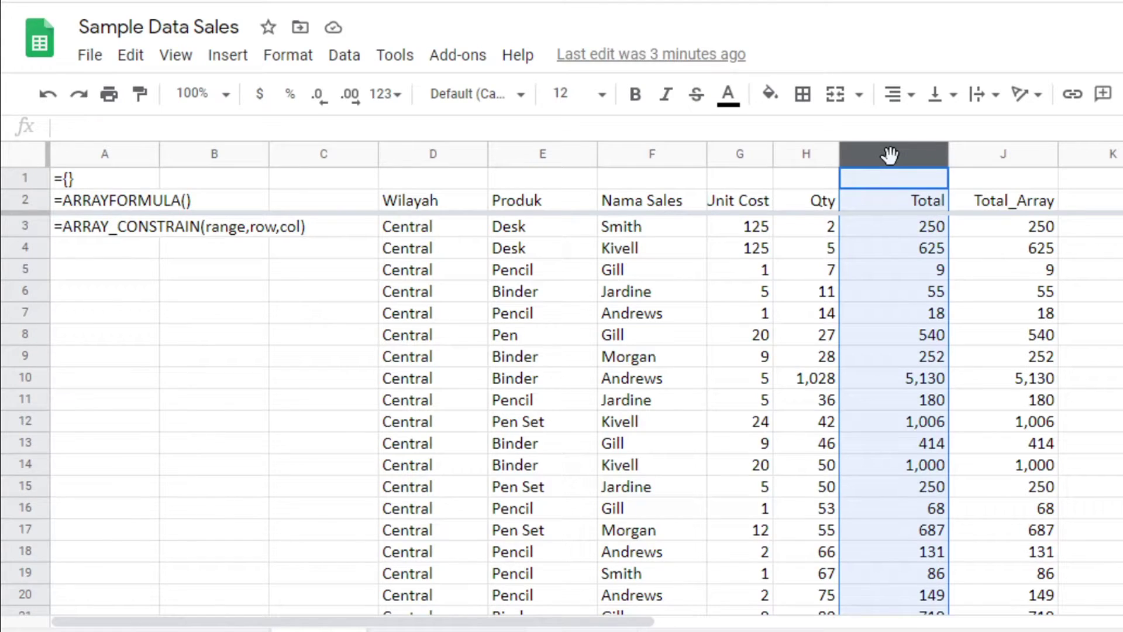
click(996, 157)
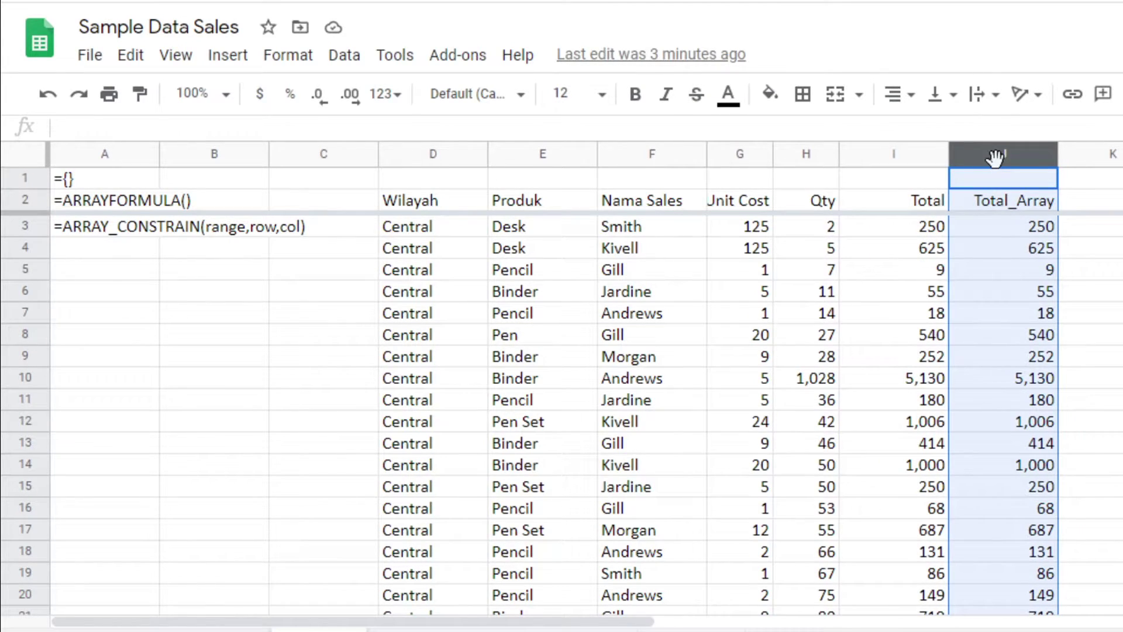
click(917, 231)
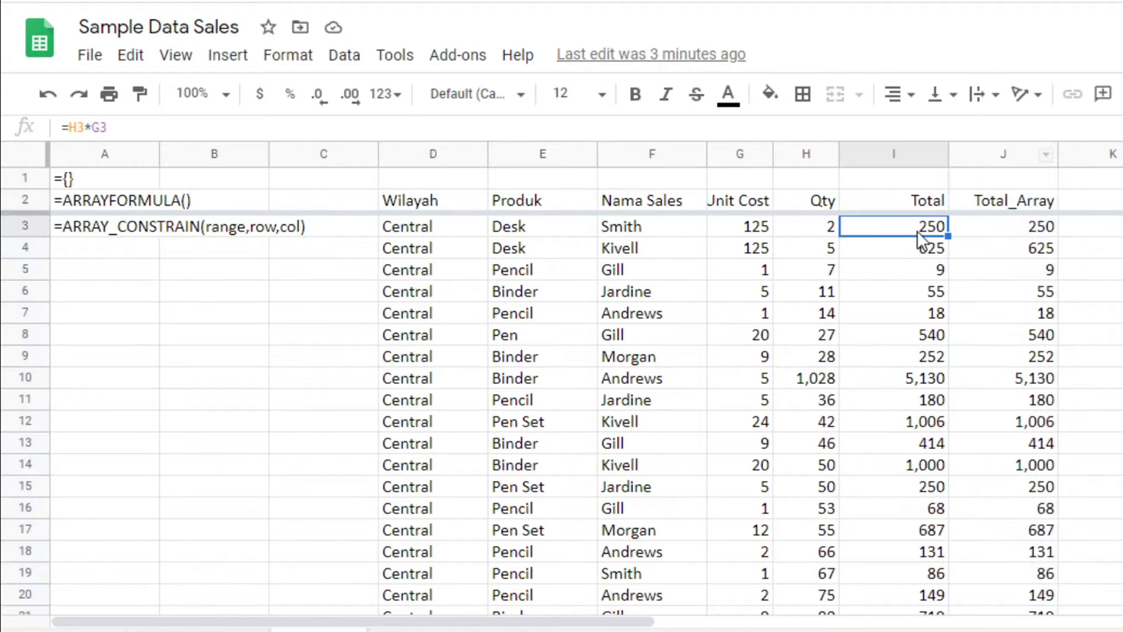
click(751, 230)
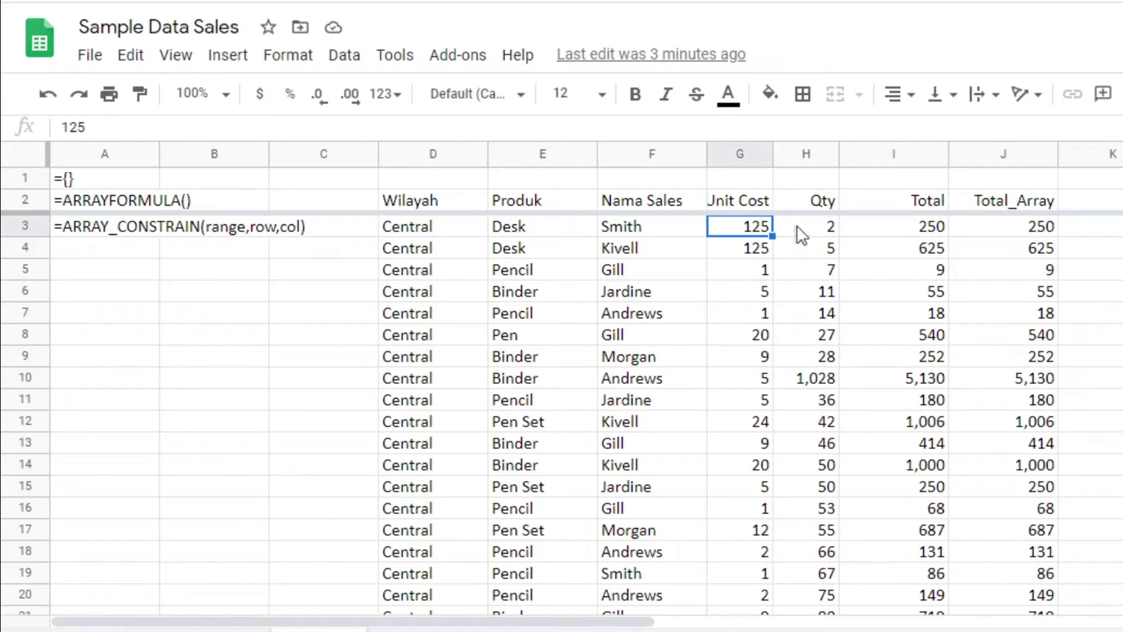
click(814, 230)
click(904, 229)
click(929, 250)
click(921, 268)
click(923, 314)
click(916, 340)
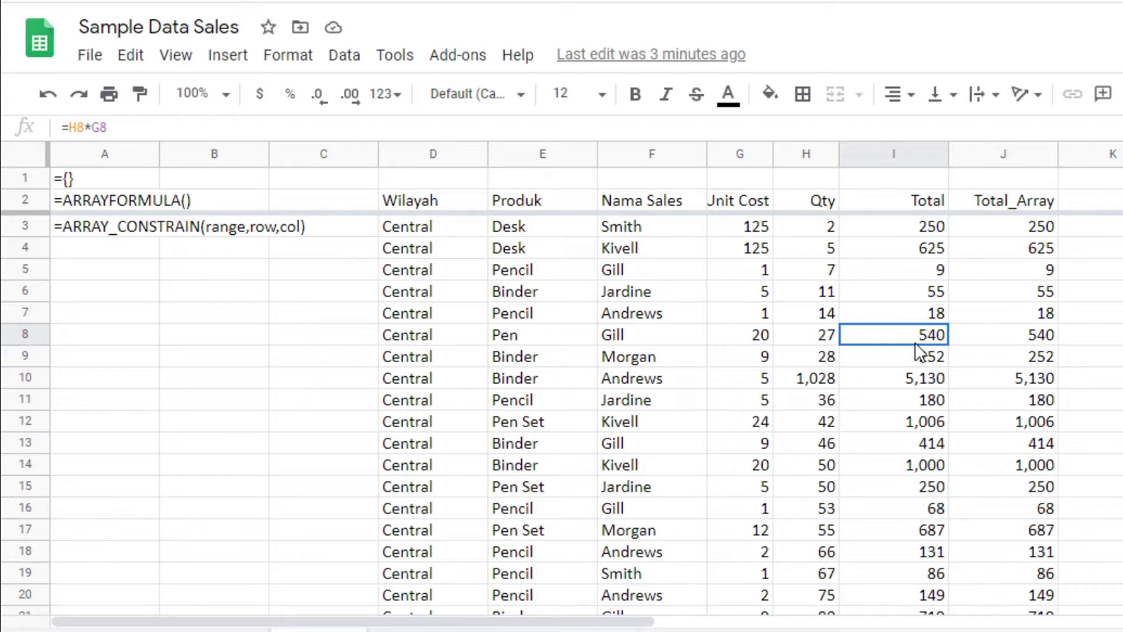
click(920, 382)
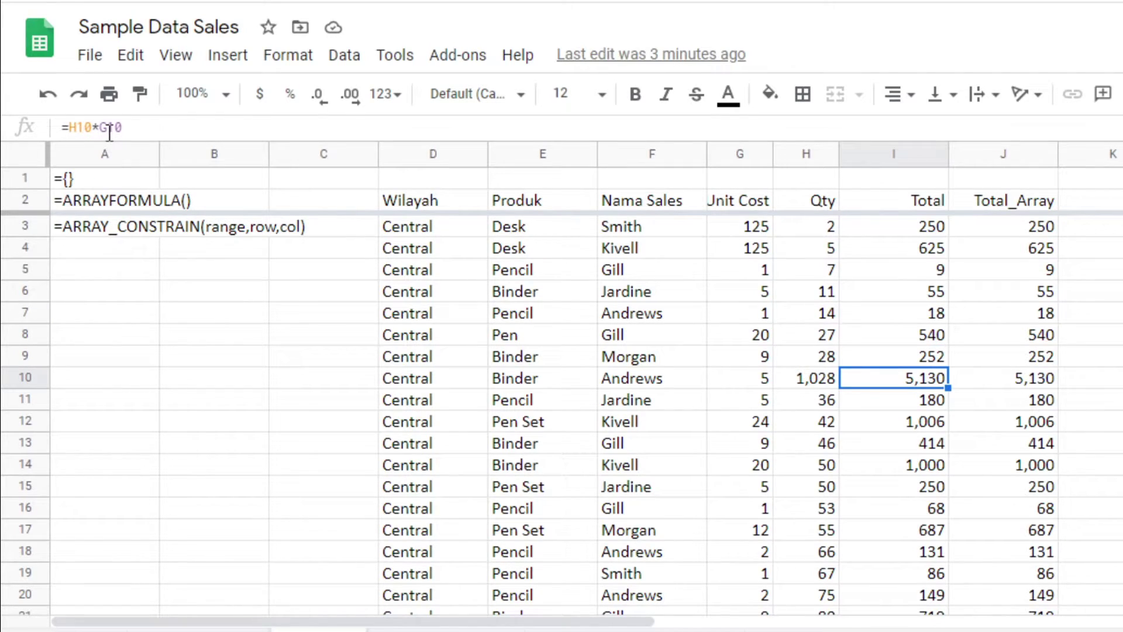
- Examine the single array formula in J3 and the results it fills down the Total_Array column
click(1023, 233)
click(1012, 204)
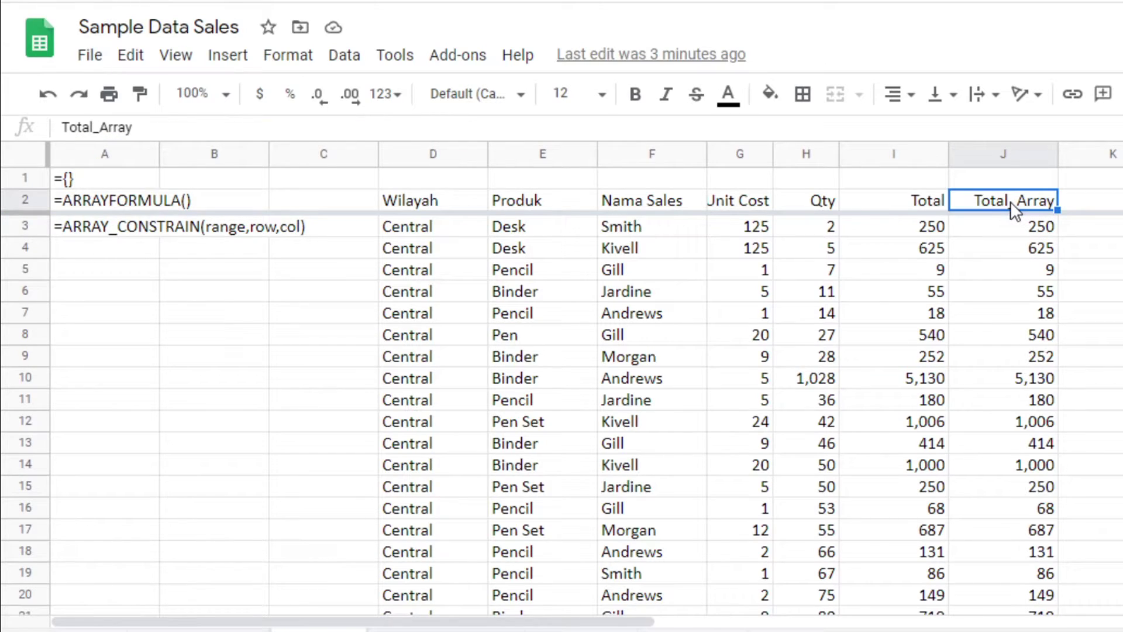
click(1015, 232)
click(314, 129)
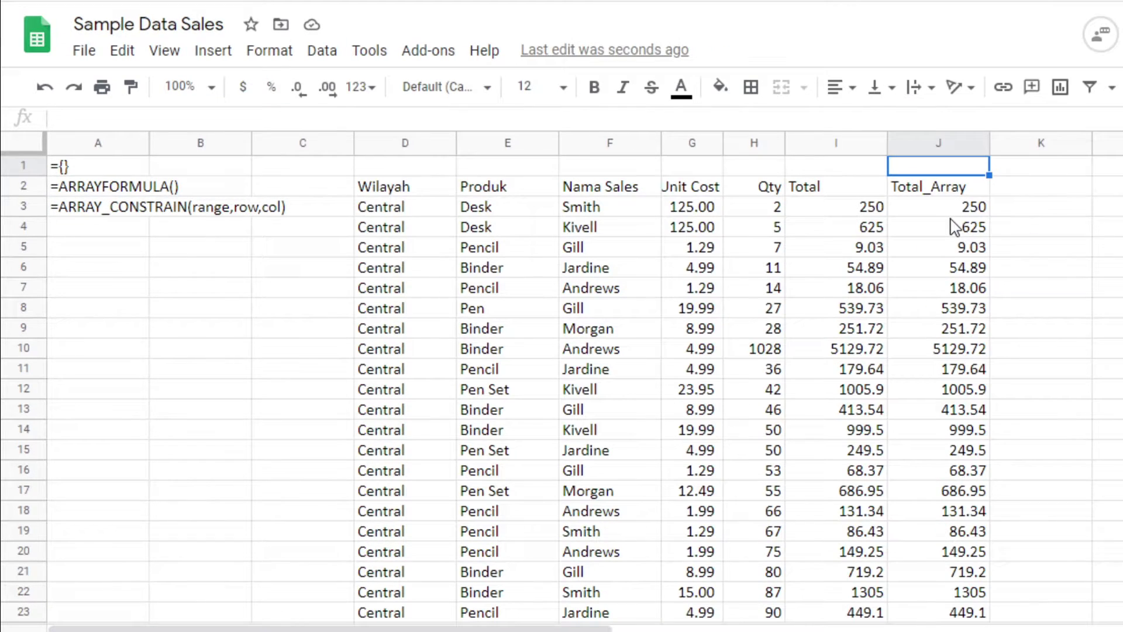
drag(946, 211, 968, 565)
scroll(948, 245, down, 12)
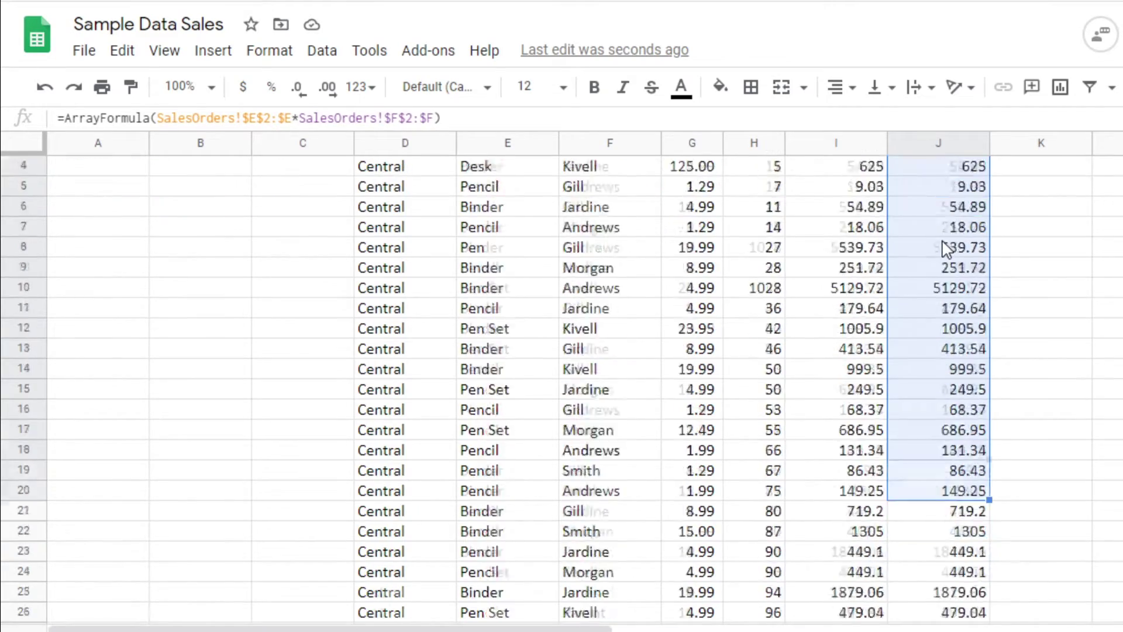
click(958, 351)
scroll(958, 351, up, 12)
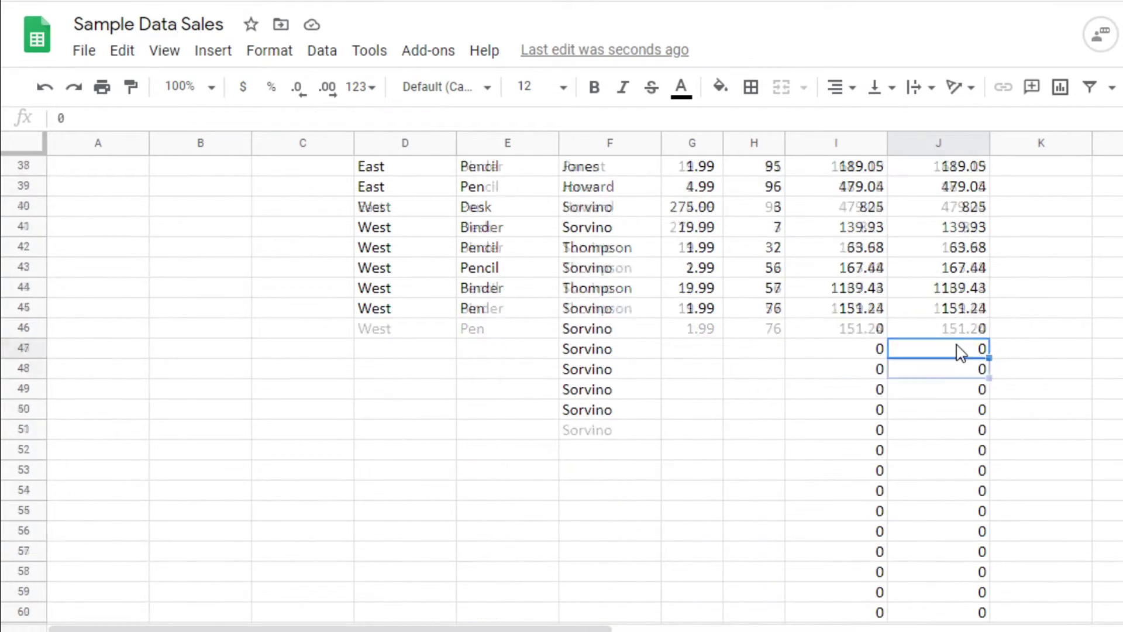
- Enter =sum(J3:J) in J1 to add up the whole Total_Array column
click(954, 169)
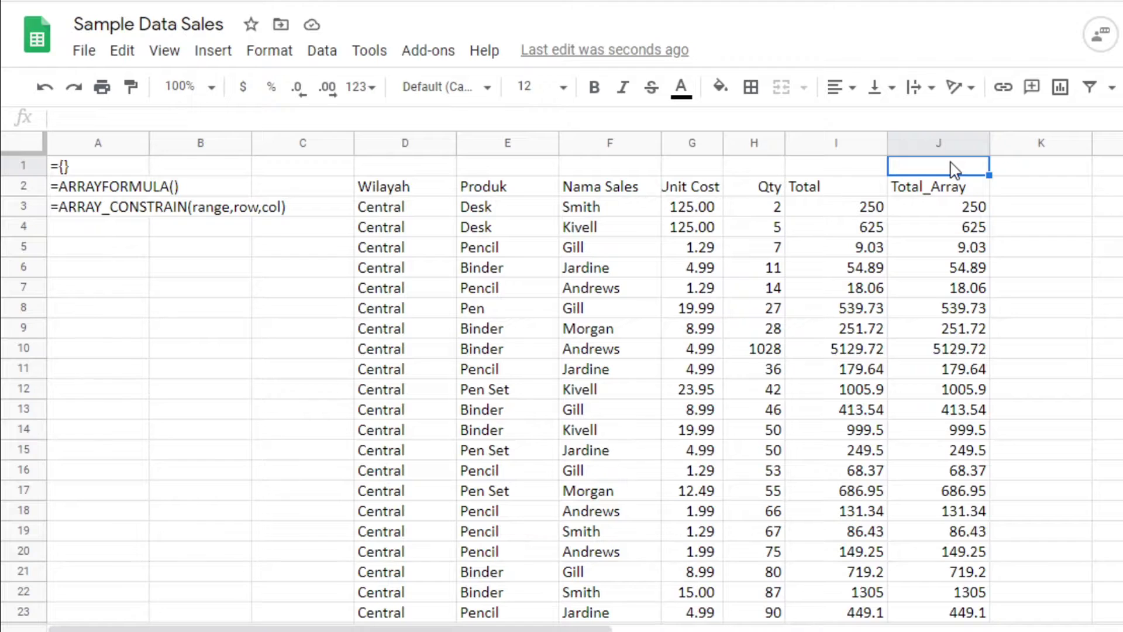
text(=s)
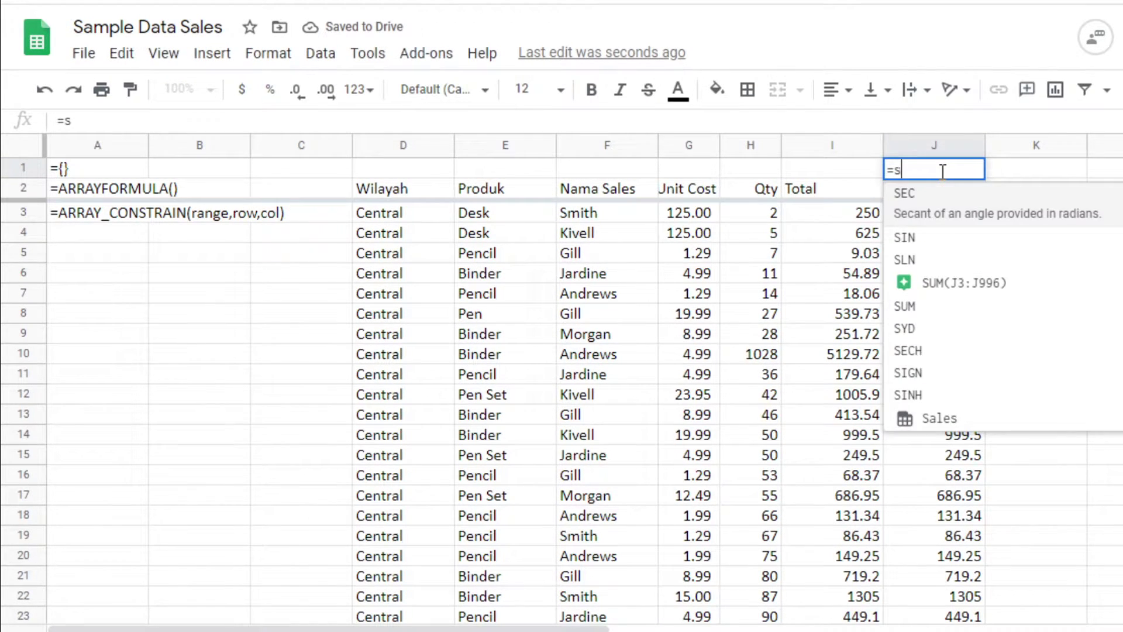
text(um()
key(Down)
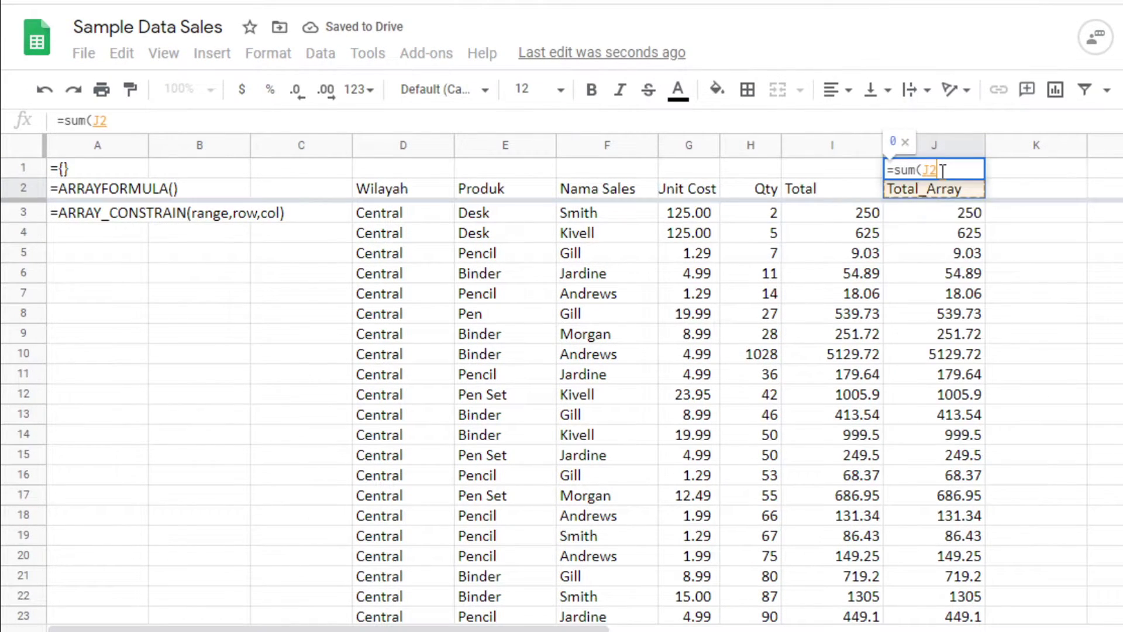
key(Down)
key(Down)
key(Up)
key(shift+Down)
key(shift+Down)
key(shift+Down)
key(shift+Down)
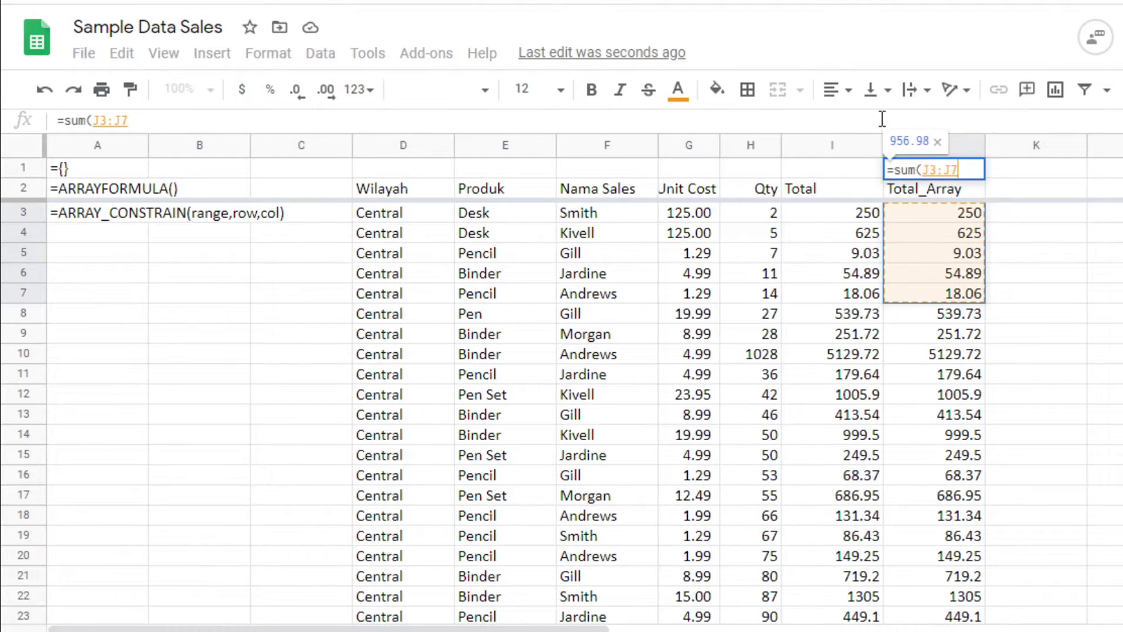
key(BackSpace)
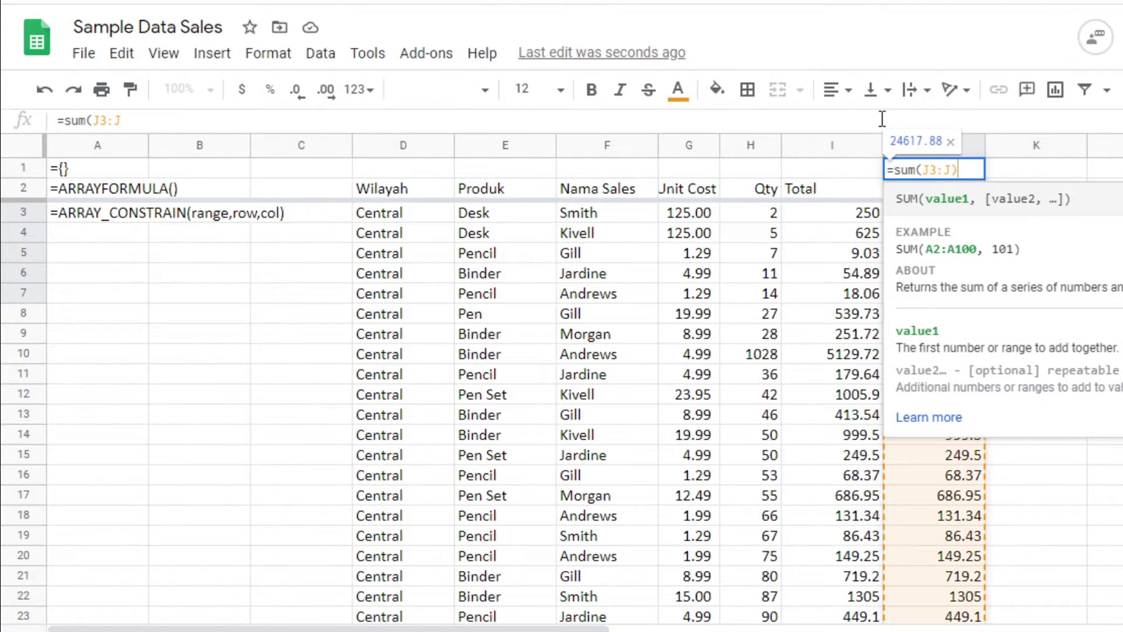
text())
key(Return)
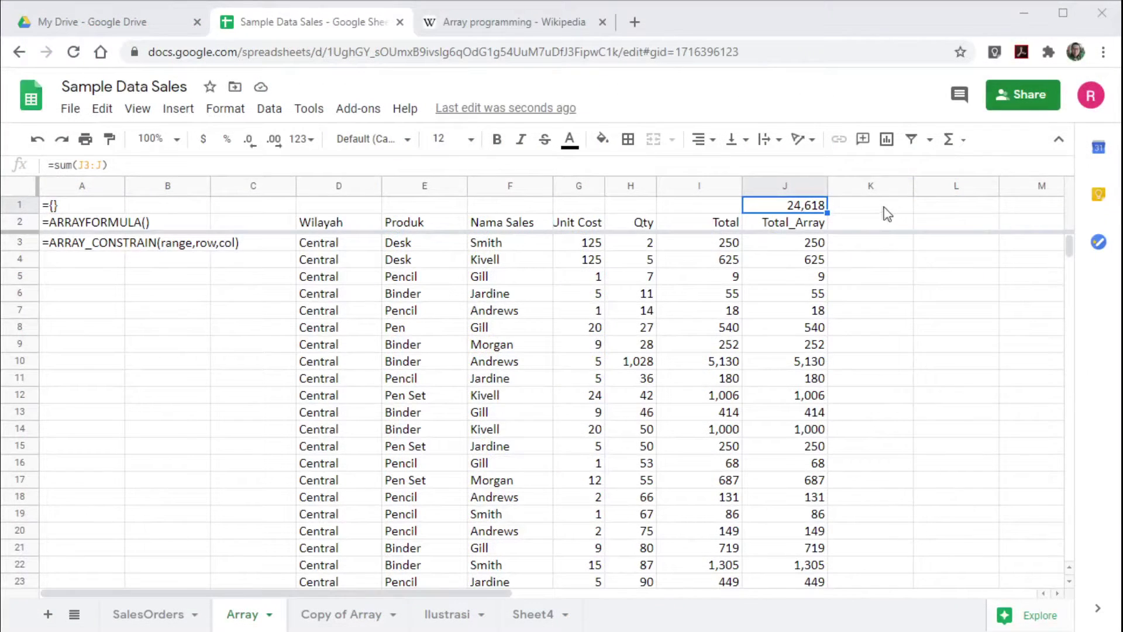
- Copy the ArrayFormula expression from J3 without its equals sign, leaving the cell unchanged
click(881, 206)
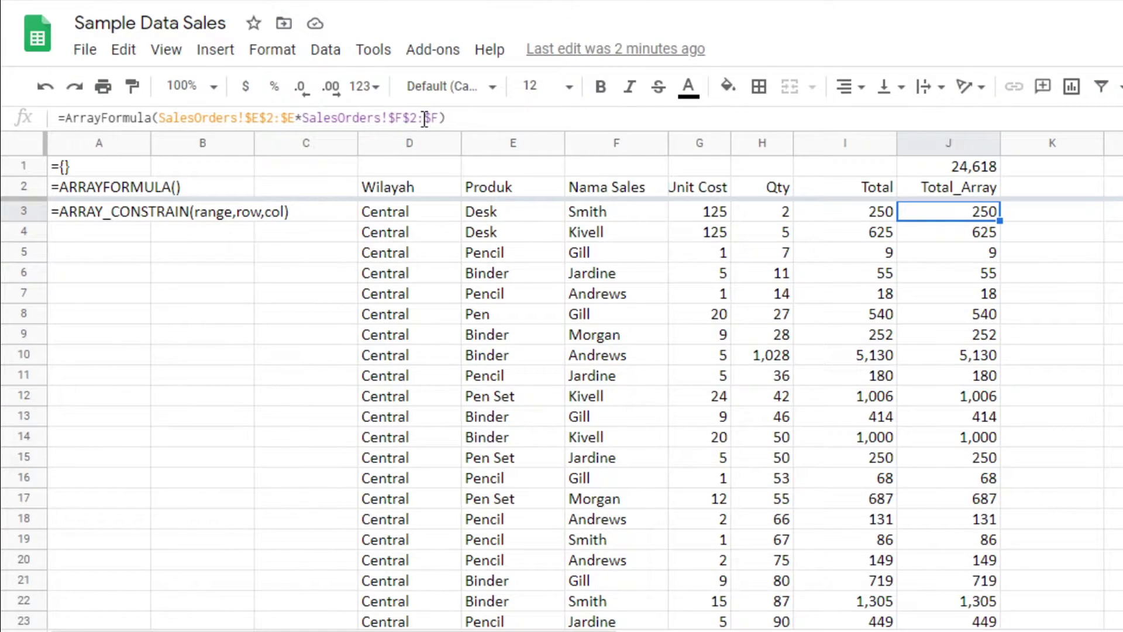
click(1081, 169)
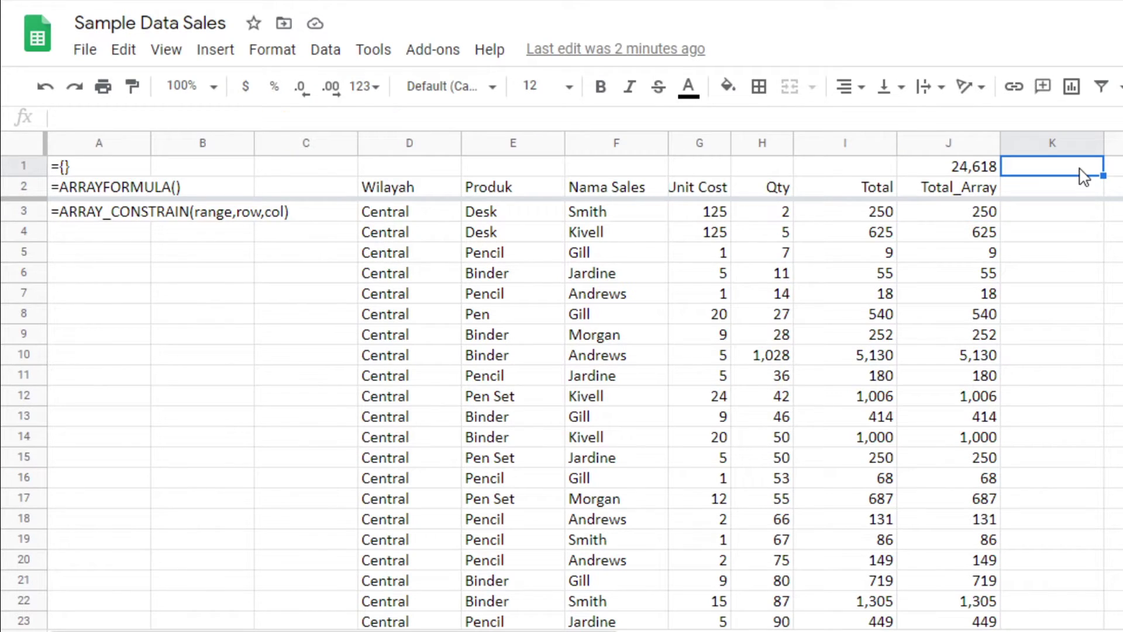
click(942, 216)
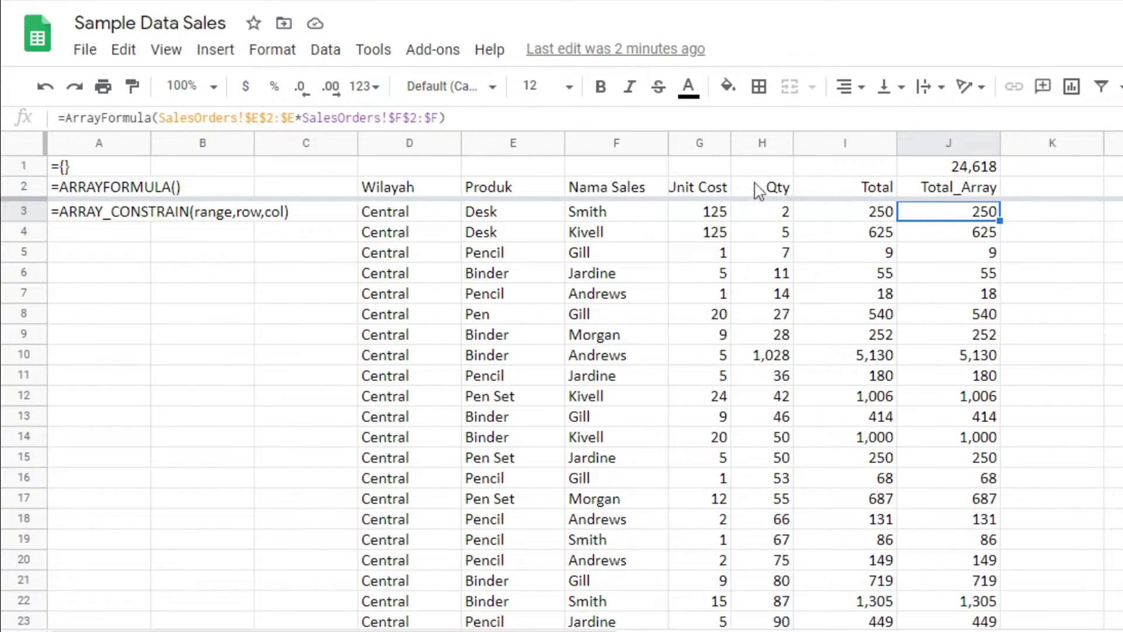
drag(66, 117, 549, 117)
key(ctrl+c)
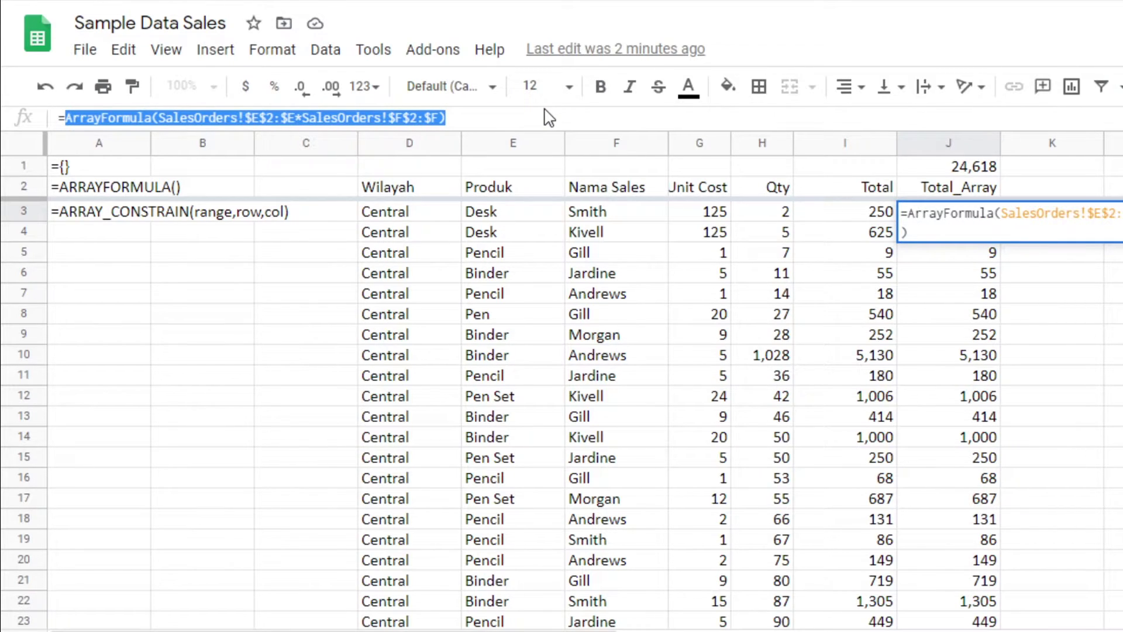
key(Escape)
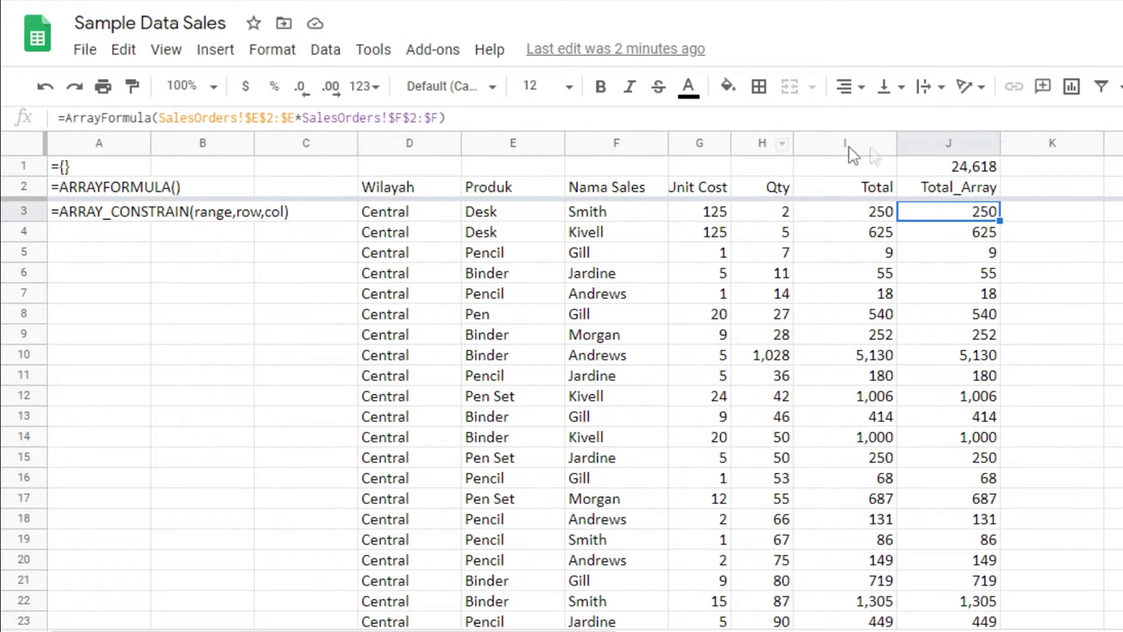
- Enter =sum(ArrayFormula(SalesOrders!$E$2:$E*SalesOrders!$F$2:$F)) in K1 to total the products directly in one cell
click(1079, 171)
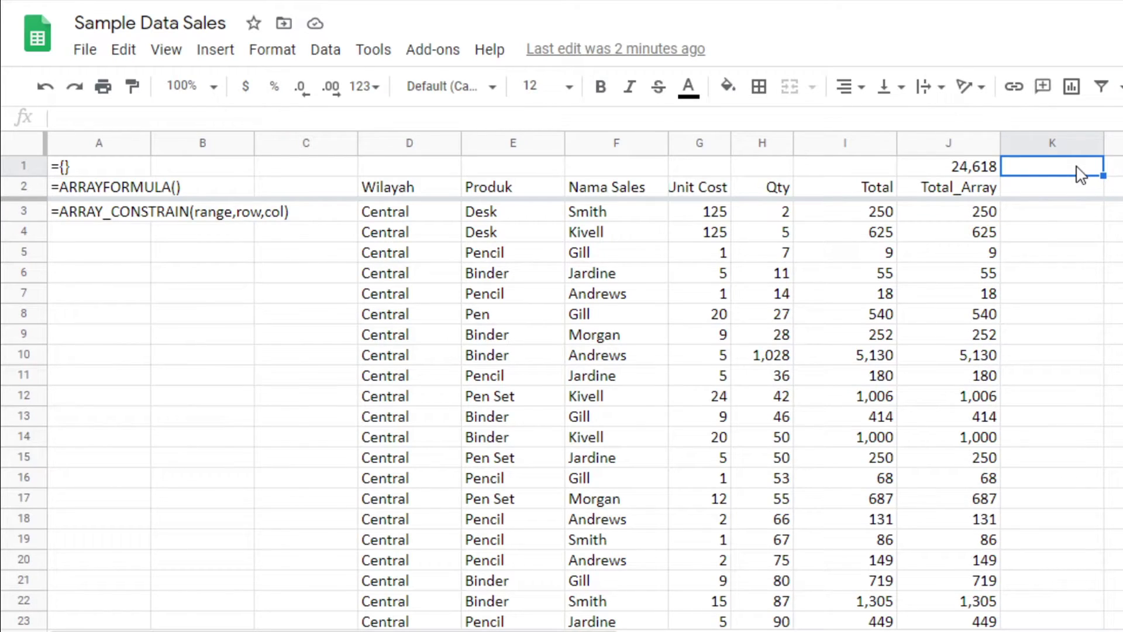
text(=)
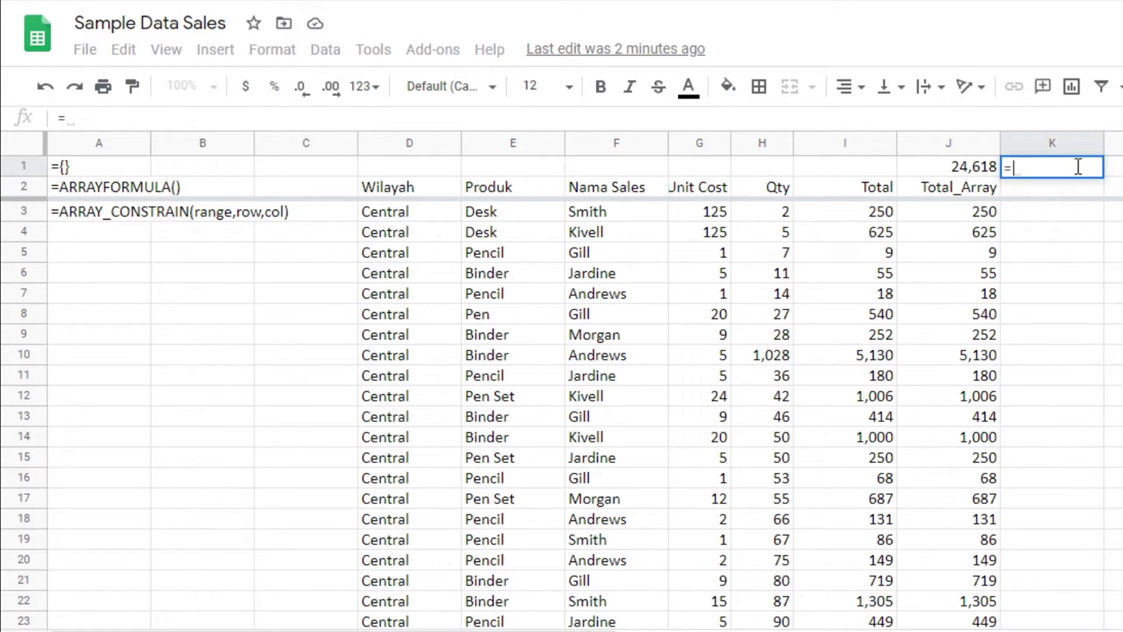
text(sum()
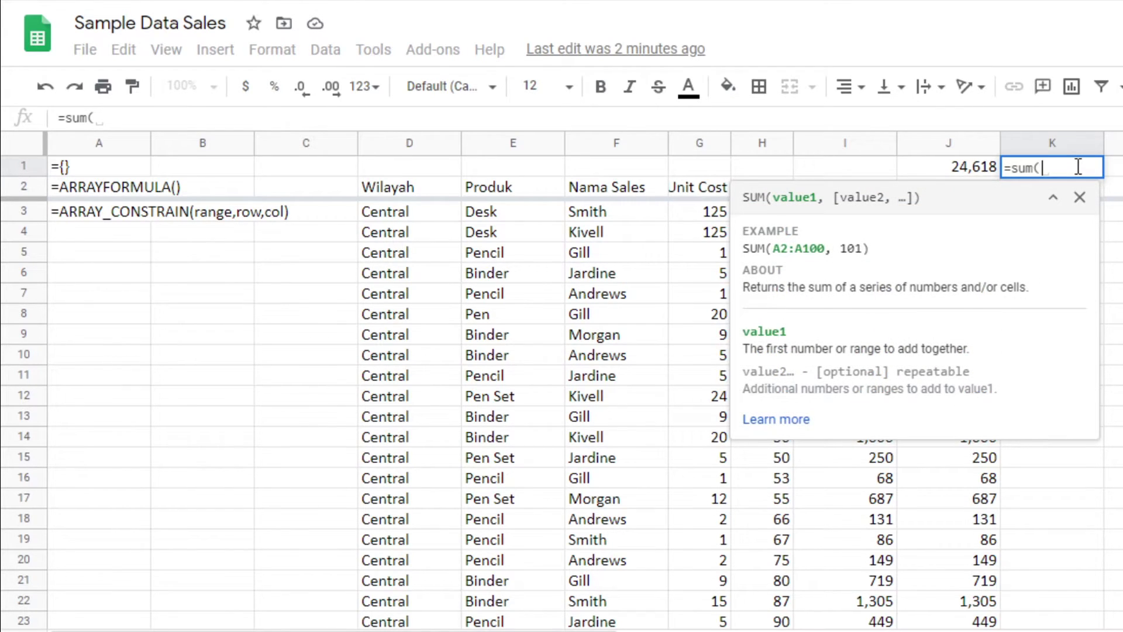
key(ctrl+v)
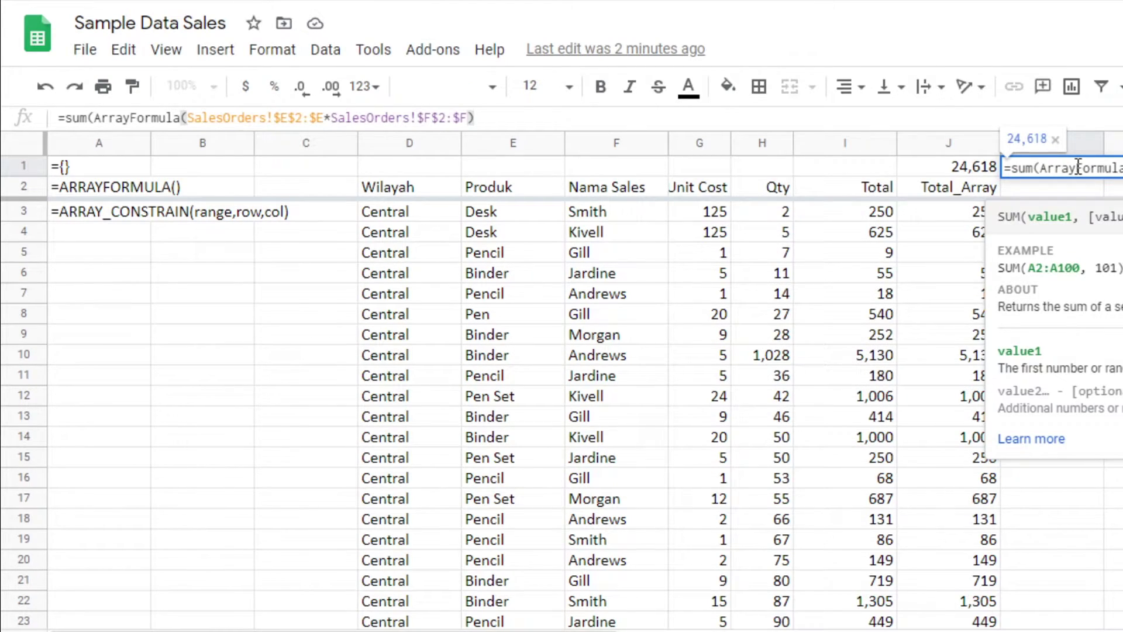
text())
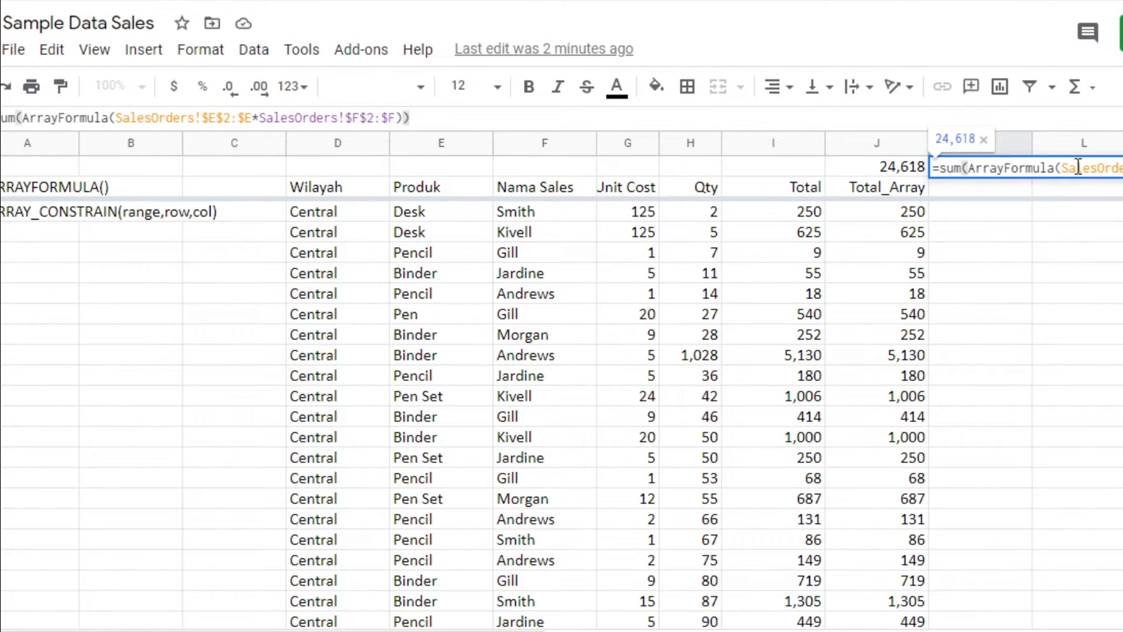
key(Return)
click(1077, 169)
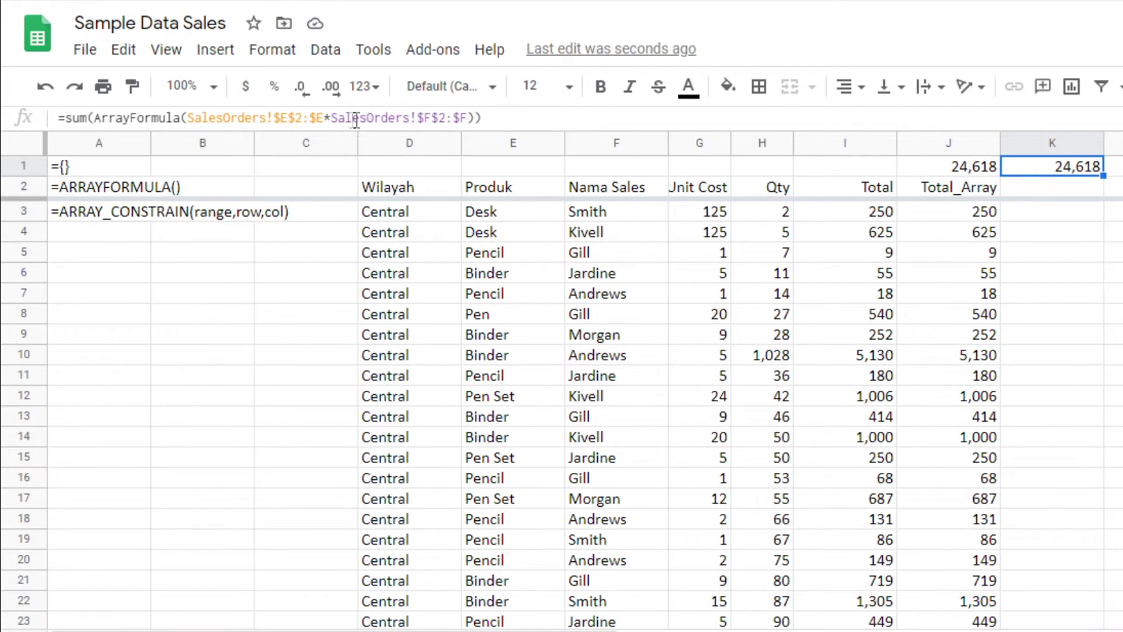
- Review the array formula in J3 and the formulas behind the Wilayah, Produk, Nama Sales and Unit Cost headers
key(Down)
key(Down)
key(Left)
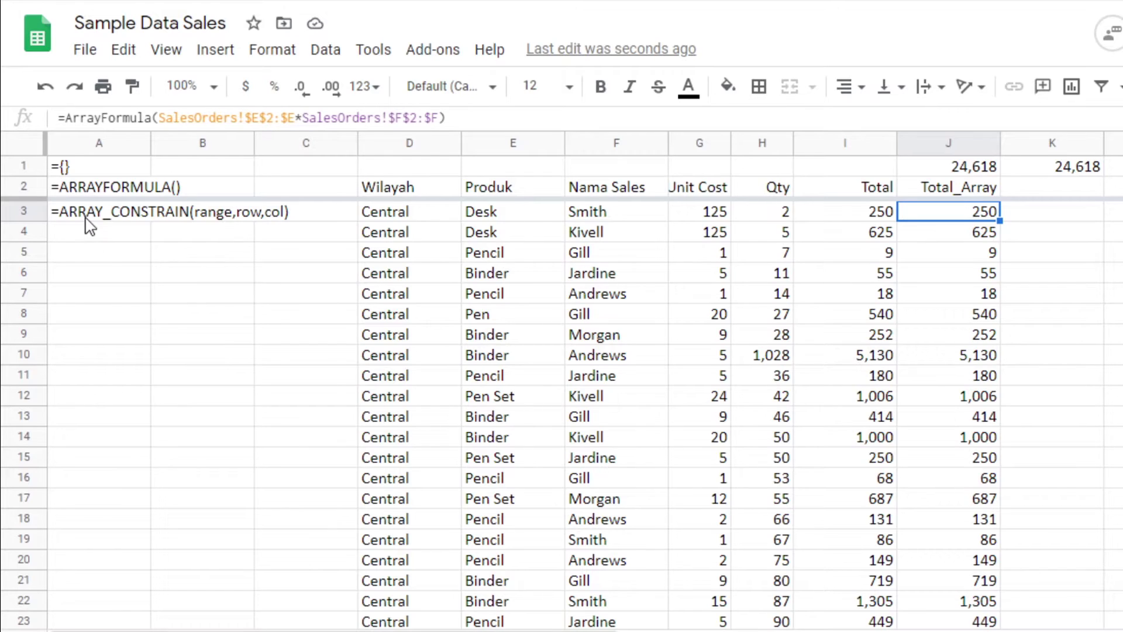
mouse_move(409, 143)
mouse_down()
mouse_move(1023, 166)
mouse_move(1066, 157)
mouse_up()
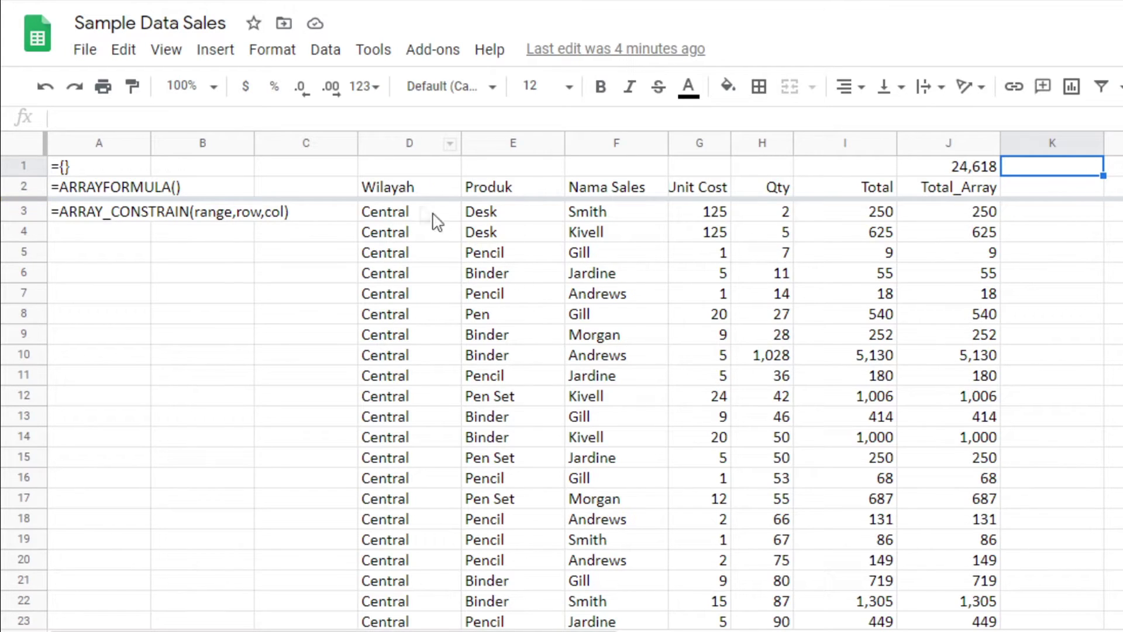
click(398, 193)
click(496, 197)
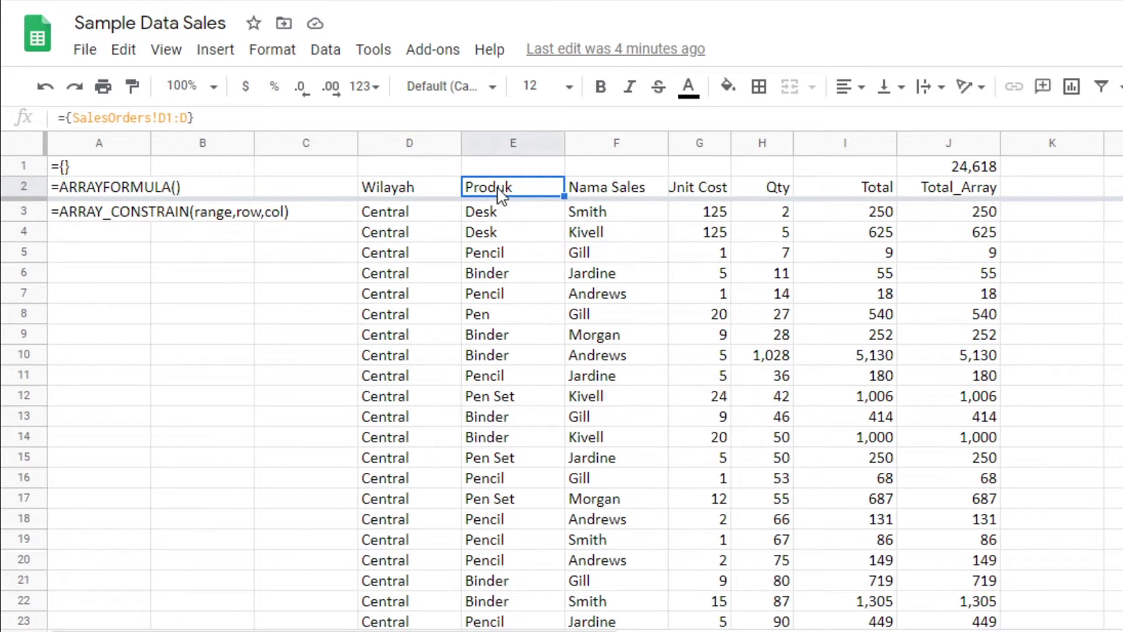
click(609, 189)
click(706, 188)
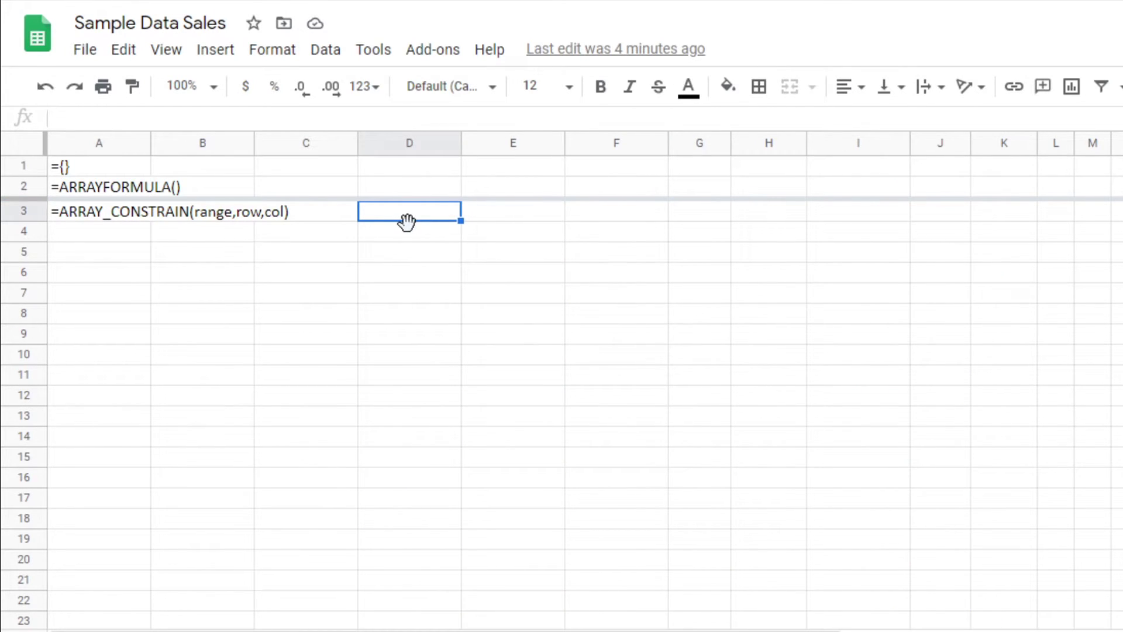
- Enter ={SalesOrders!B2:F} in D3 to pull in the Wilayah through Unit Cost data from the SalesOrders sheet
text(=)
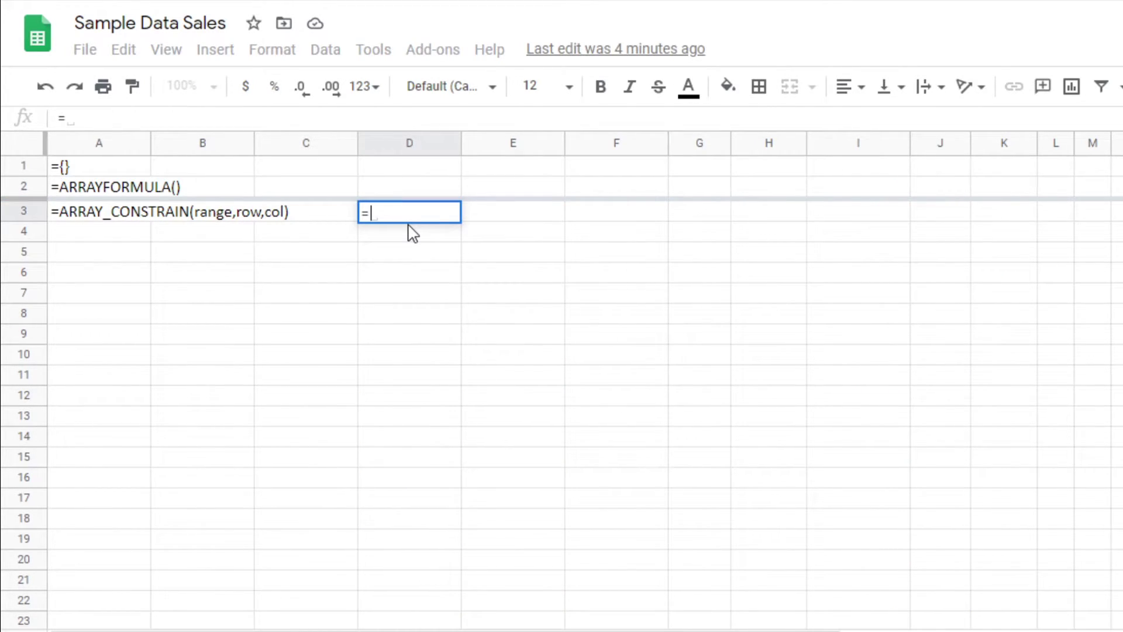
key(ctrl+Return)
double_click(407, 219)
text({)
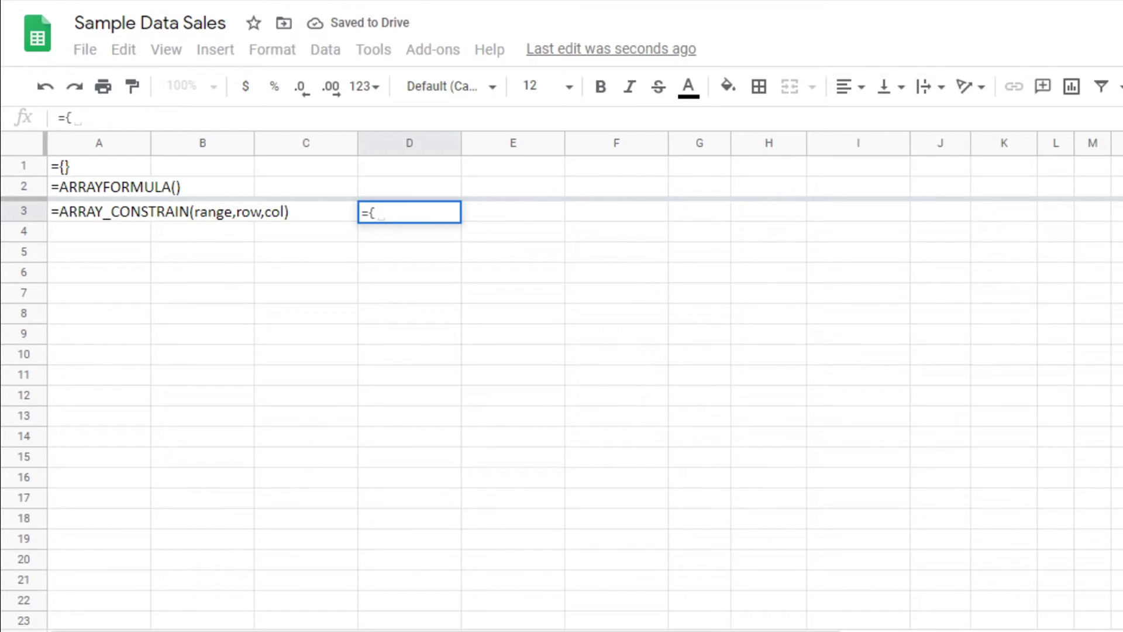
click(204, 631)
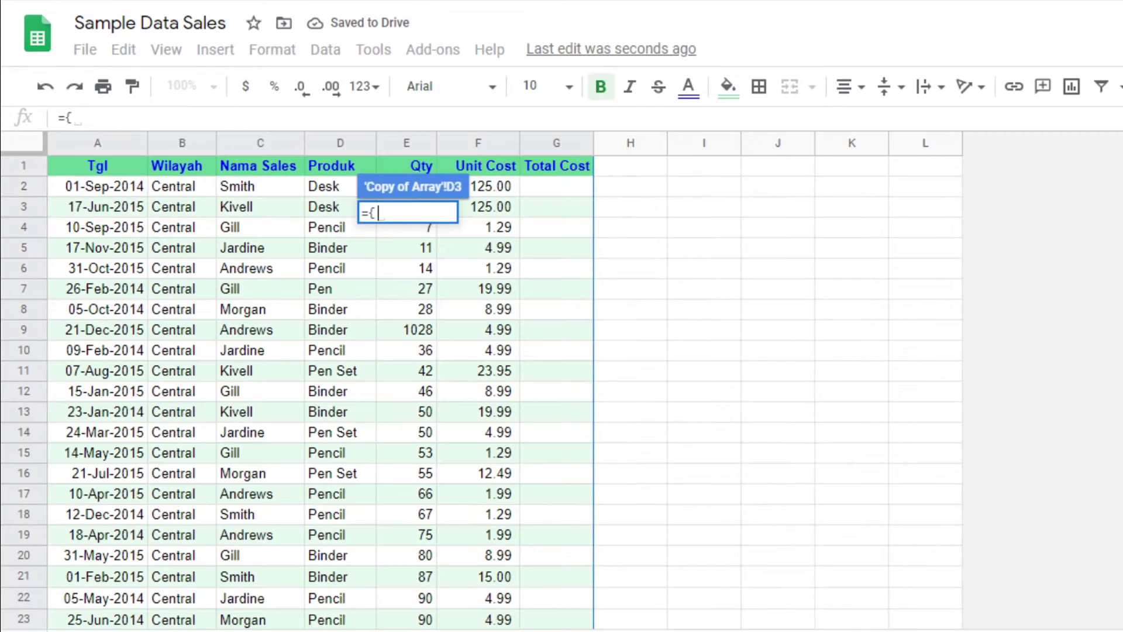
click(171, 189)
drag(171, 188, 464, 363)
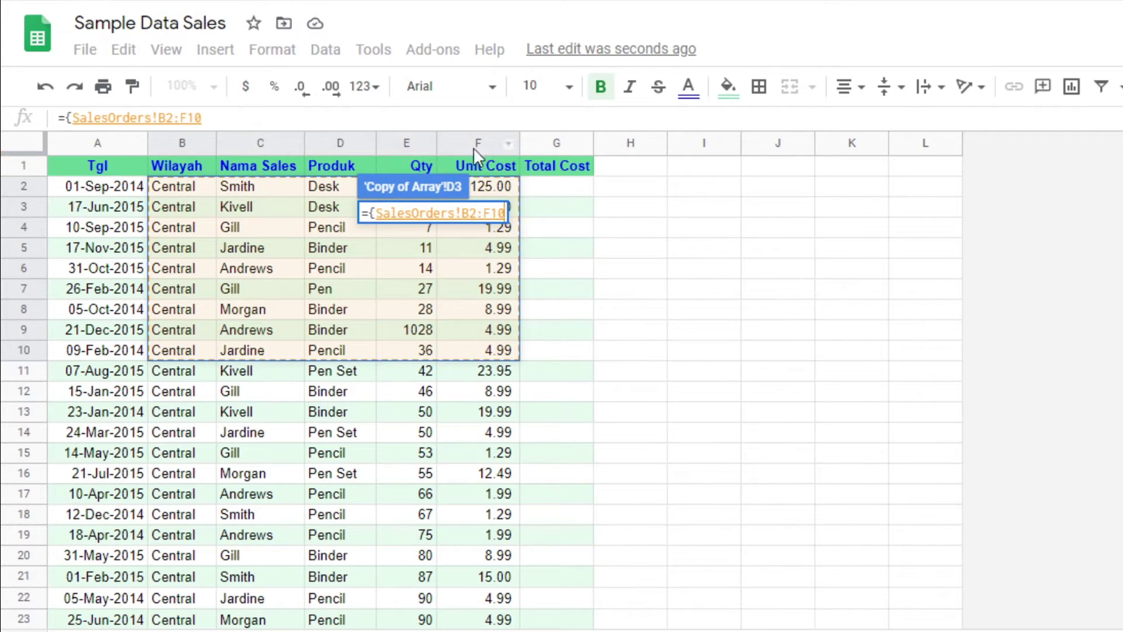
click(205, 118)
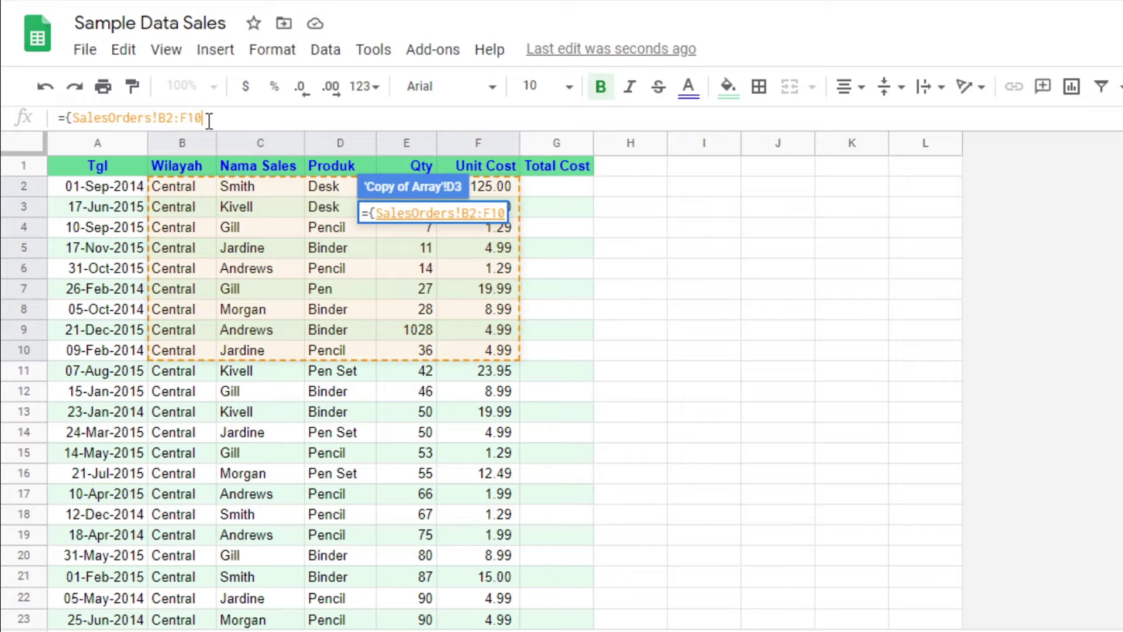
key(BackSpace)
key(BackSpace)
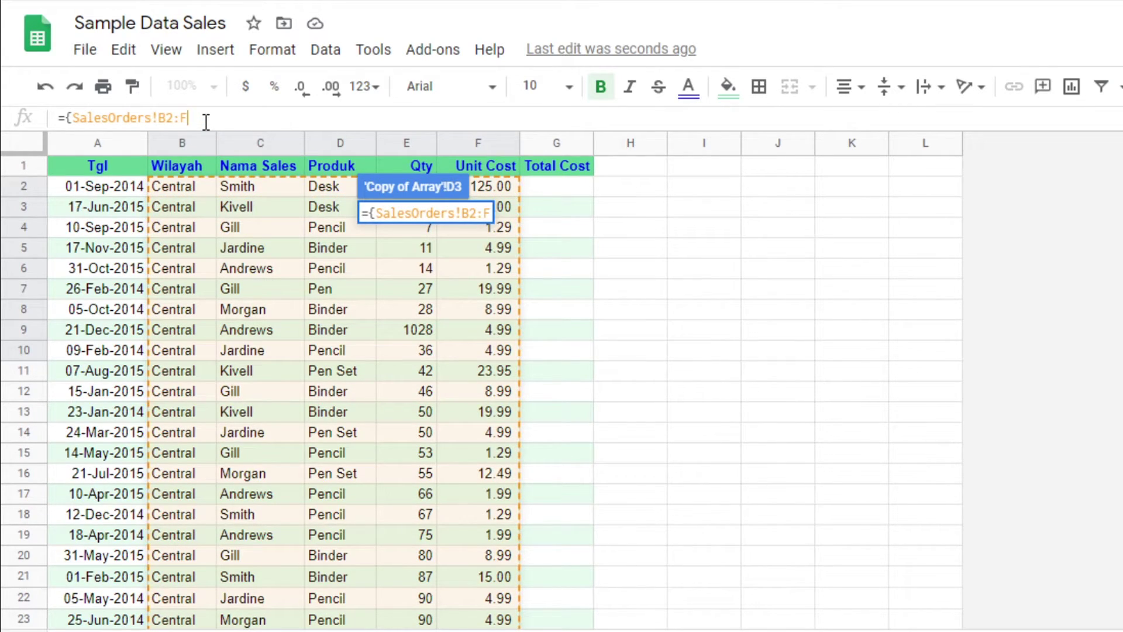
text(})
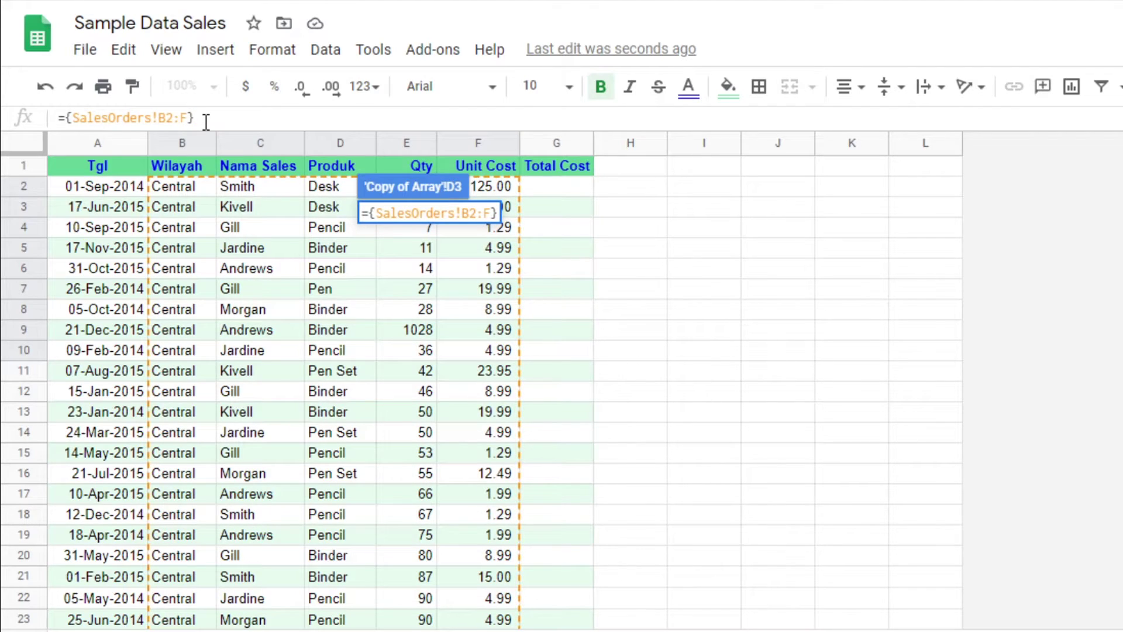
key(Return)
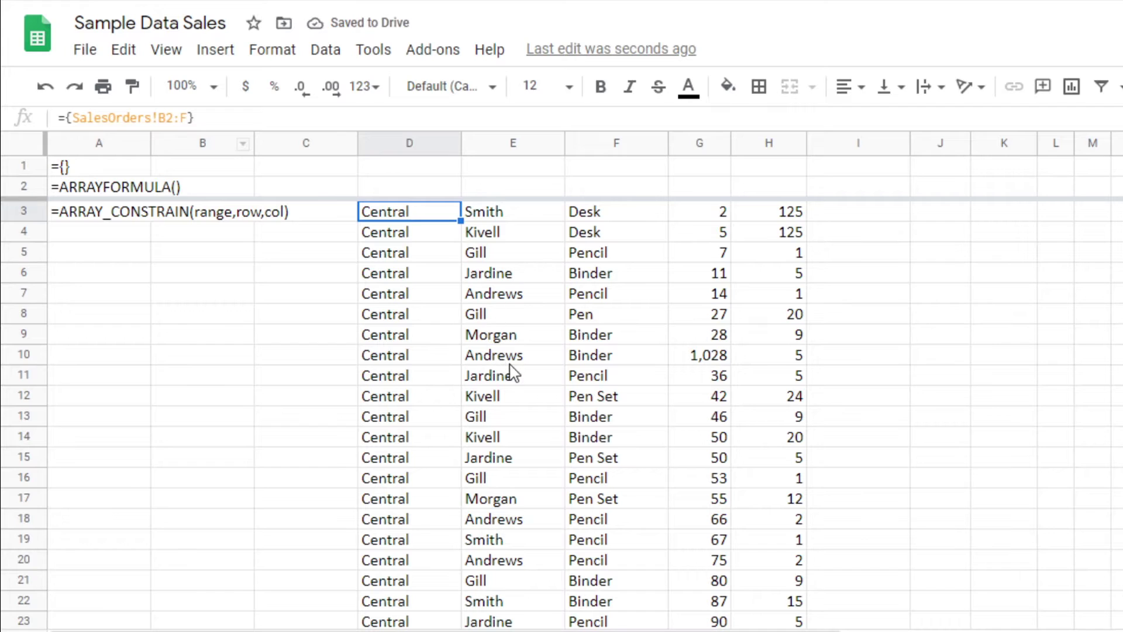
- Copy the Wilayah through Unit Cost headers from SalesOrders and paste them with Paste special into D2:H2 of the array sheet
key(ctrl+shift+Page_Up)
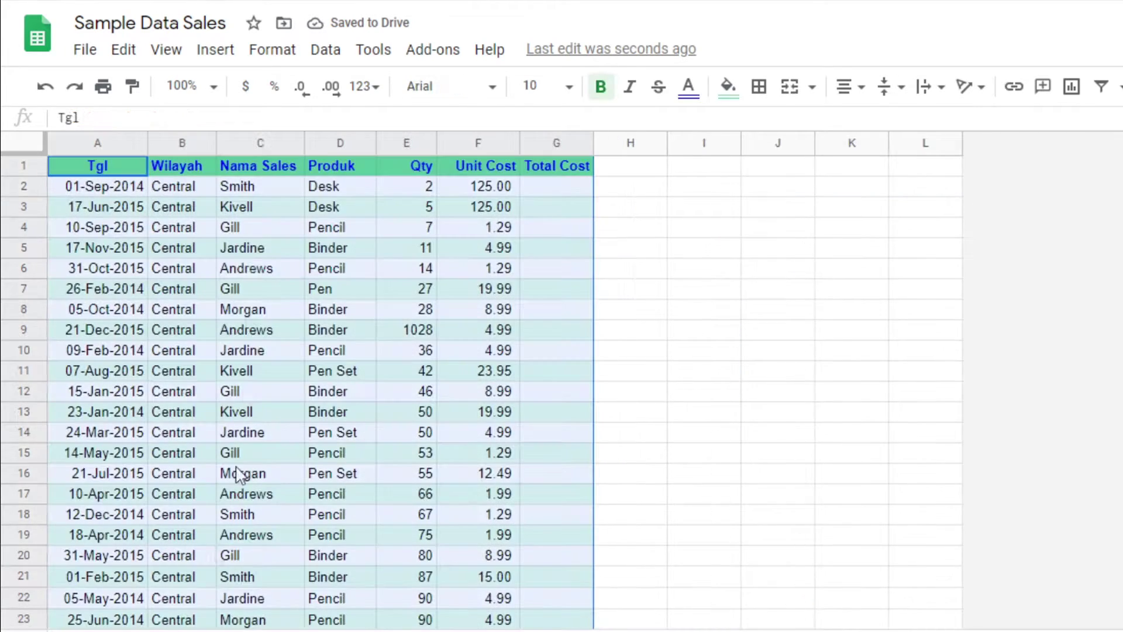
click(170, 164)
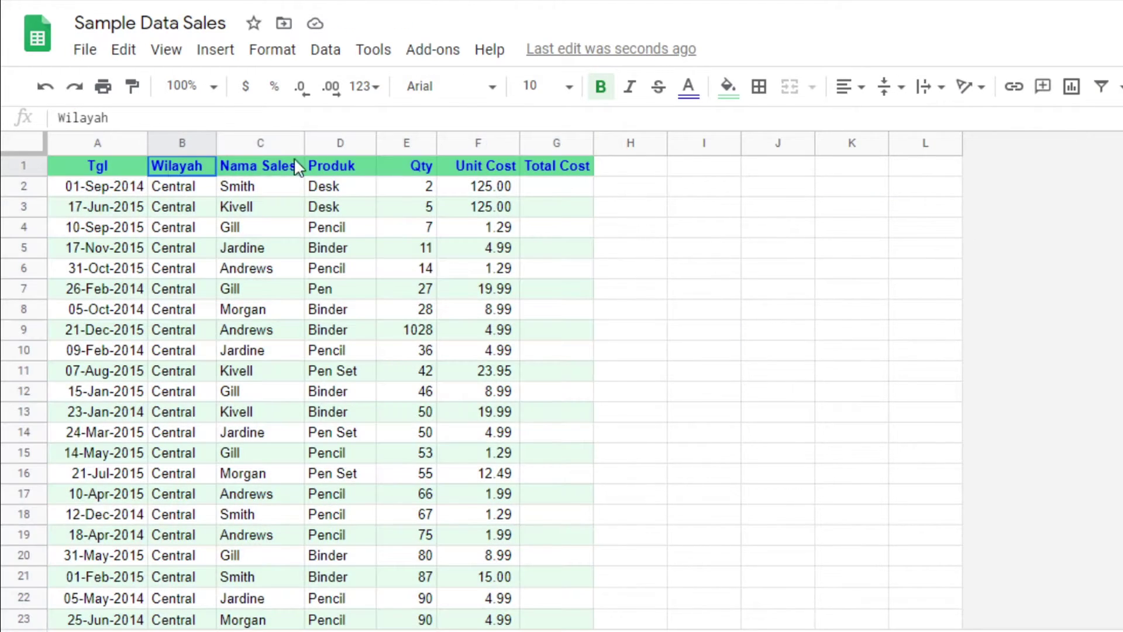
key(ctrl+shift+Page_Down)
click(383, 191)
right_click(383, 190)
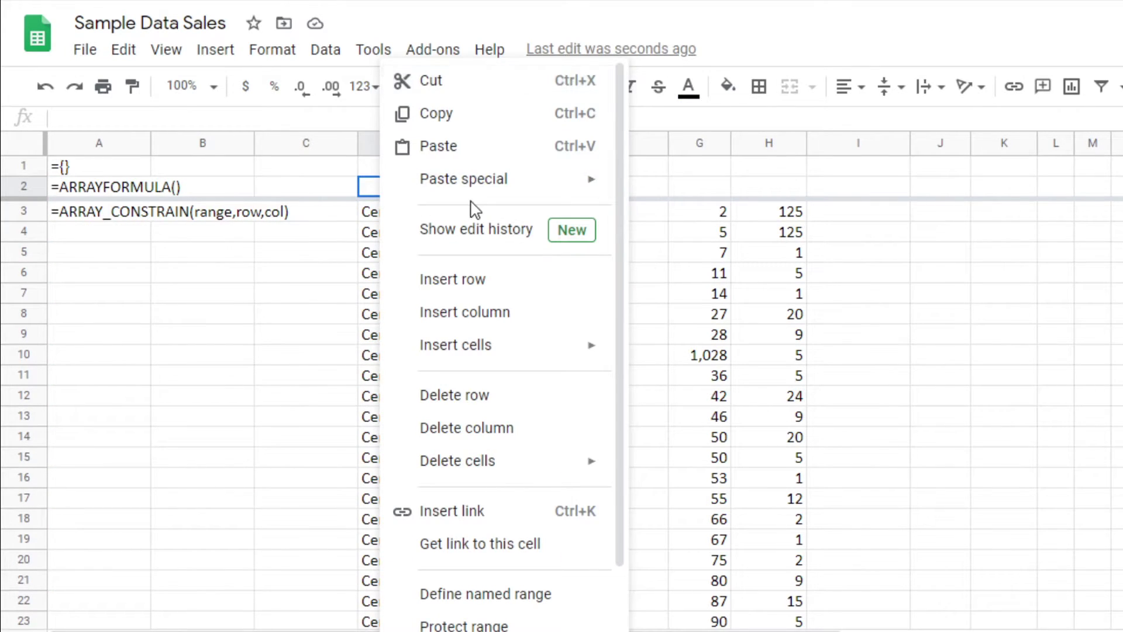
mouse_move(480, 181)
click(700, 188)
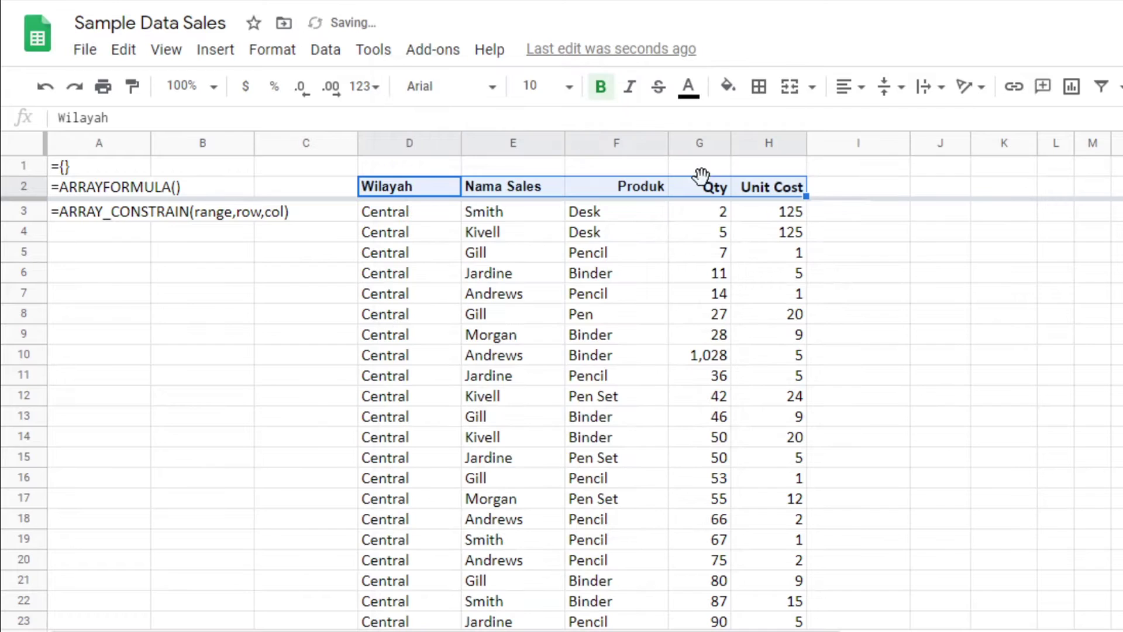
click(629, 303)
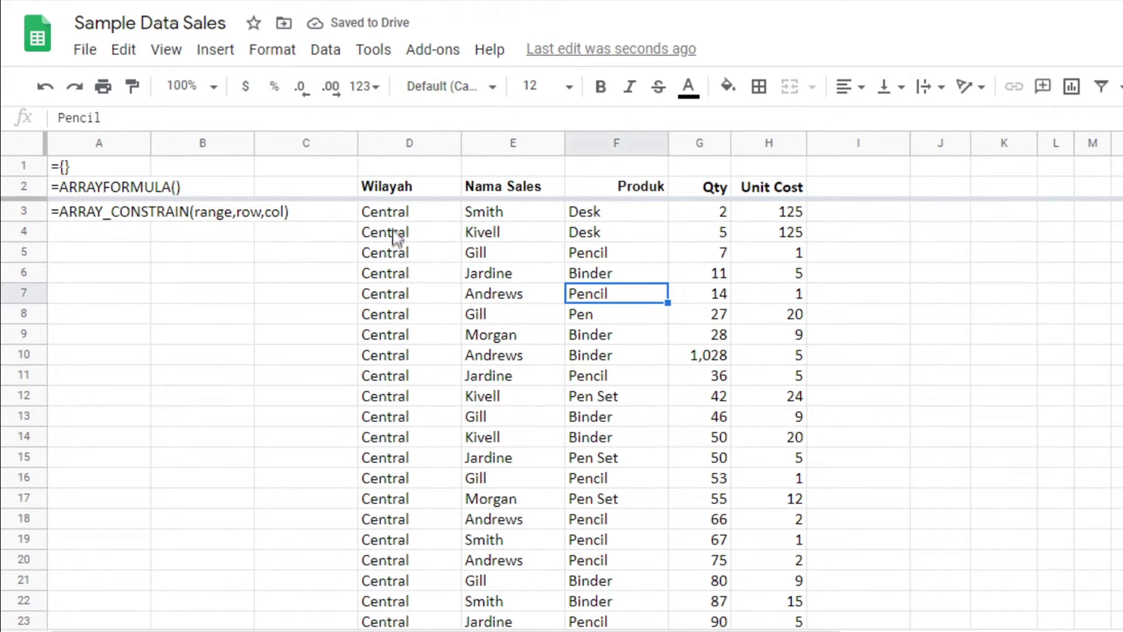
- Wrap the D3 array in ArrayFormula so it reads =ArrayFormula({SalesOrders!B2:F})
click(387, 215)
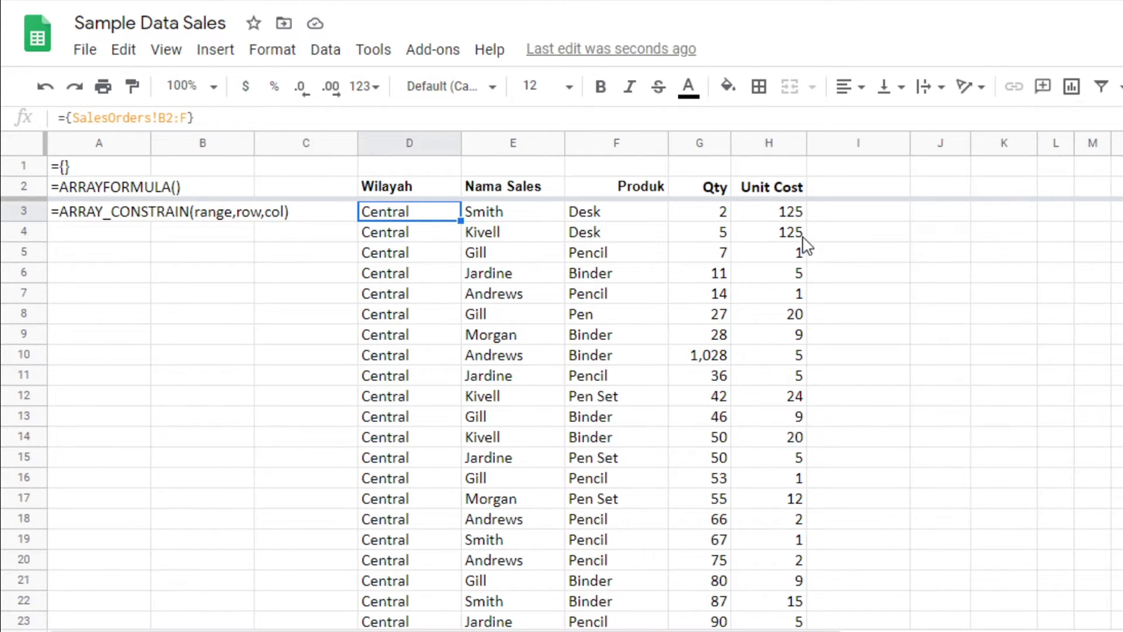
click(245, 120)
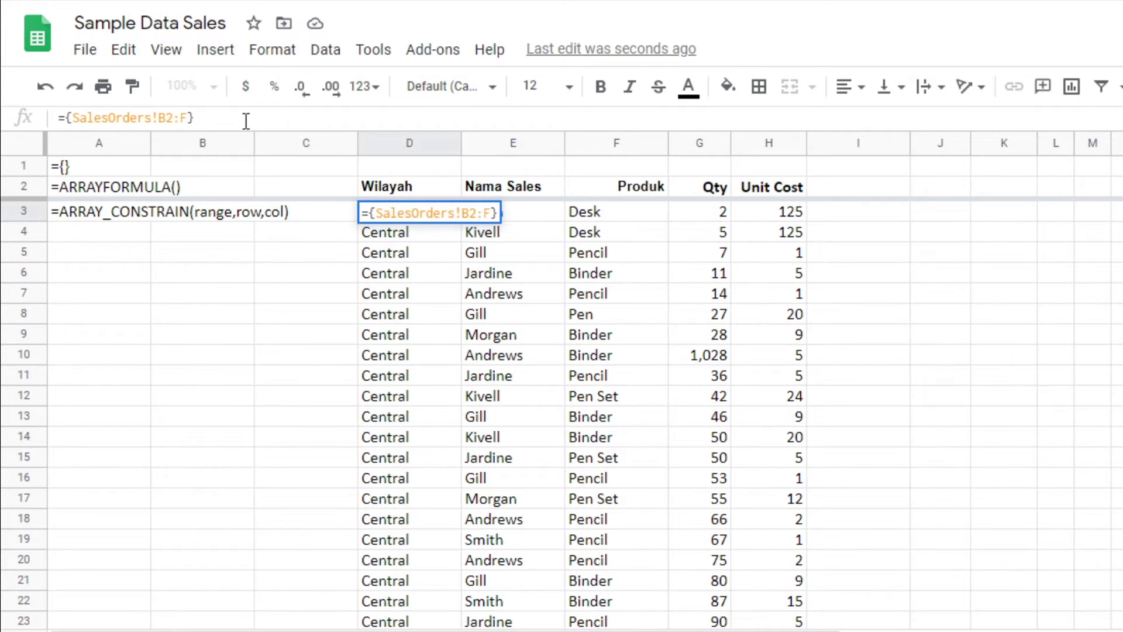
key(ctrl+shift+Return)
key(Return)
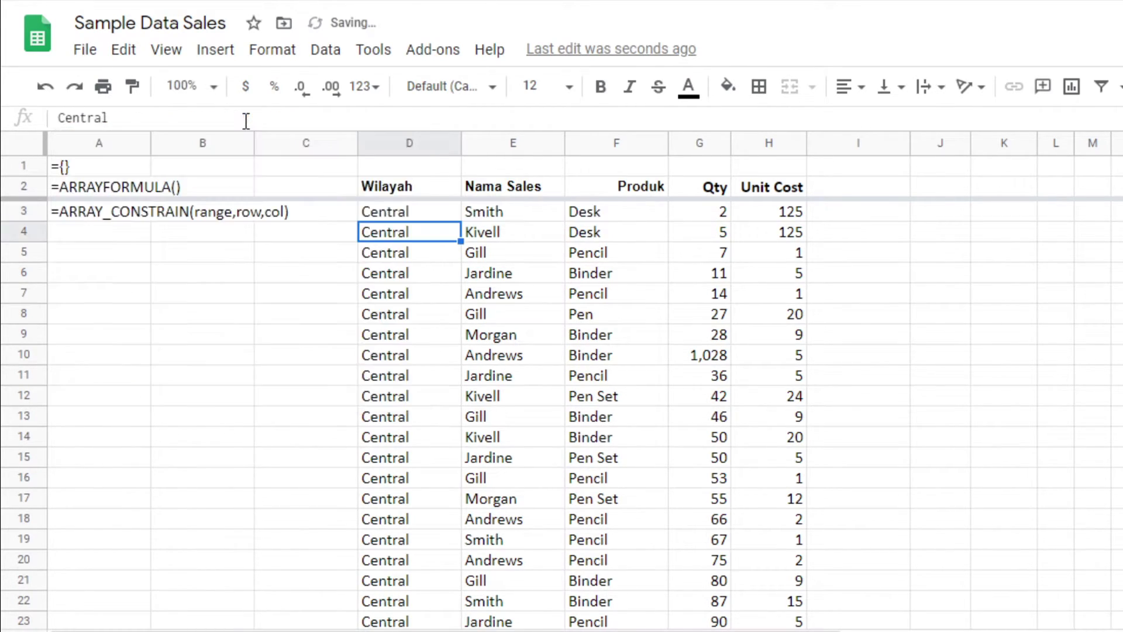
click(388, 216)
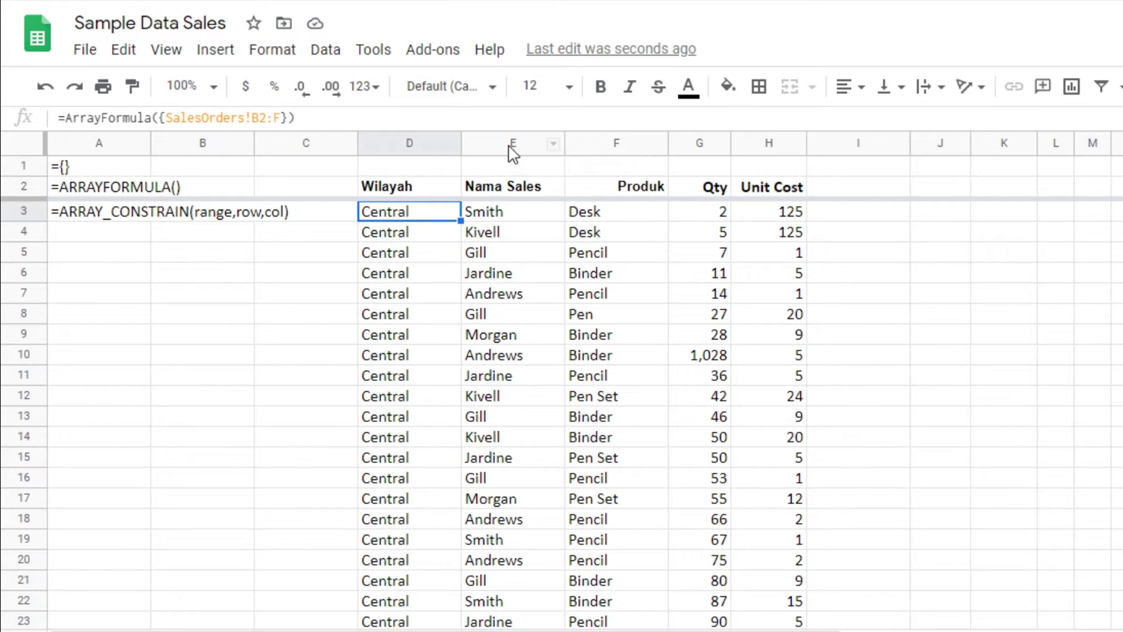
- Fit the widths of columns D to H to their contents and narrow column C
drag(422, 146, 778, 150)
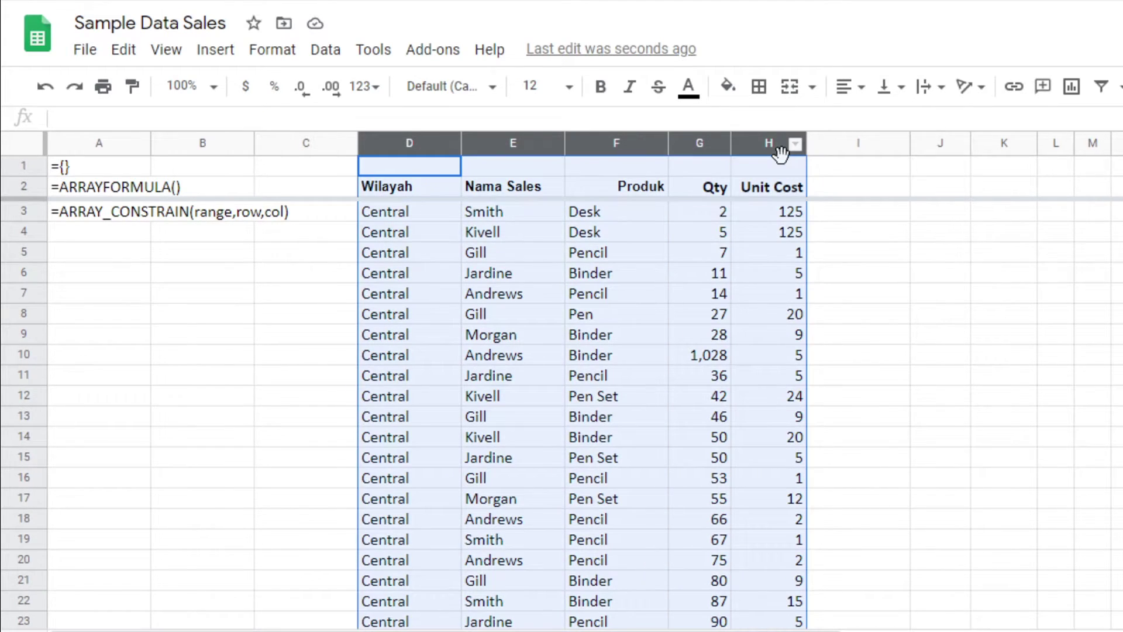
double_click(730, 143)
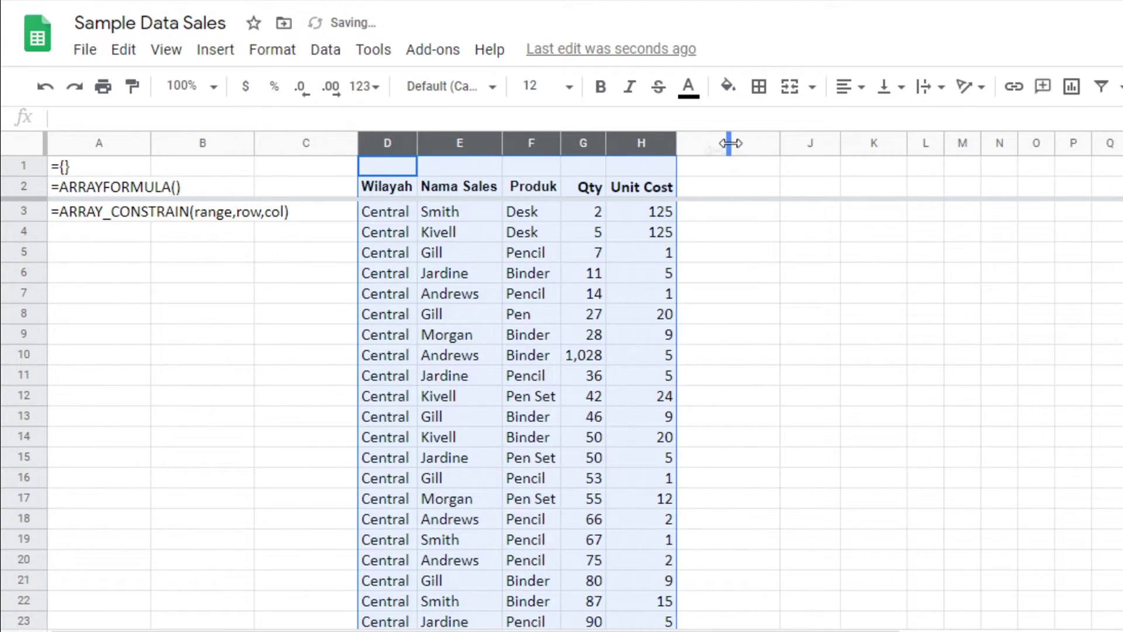
click(380, 319)
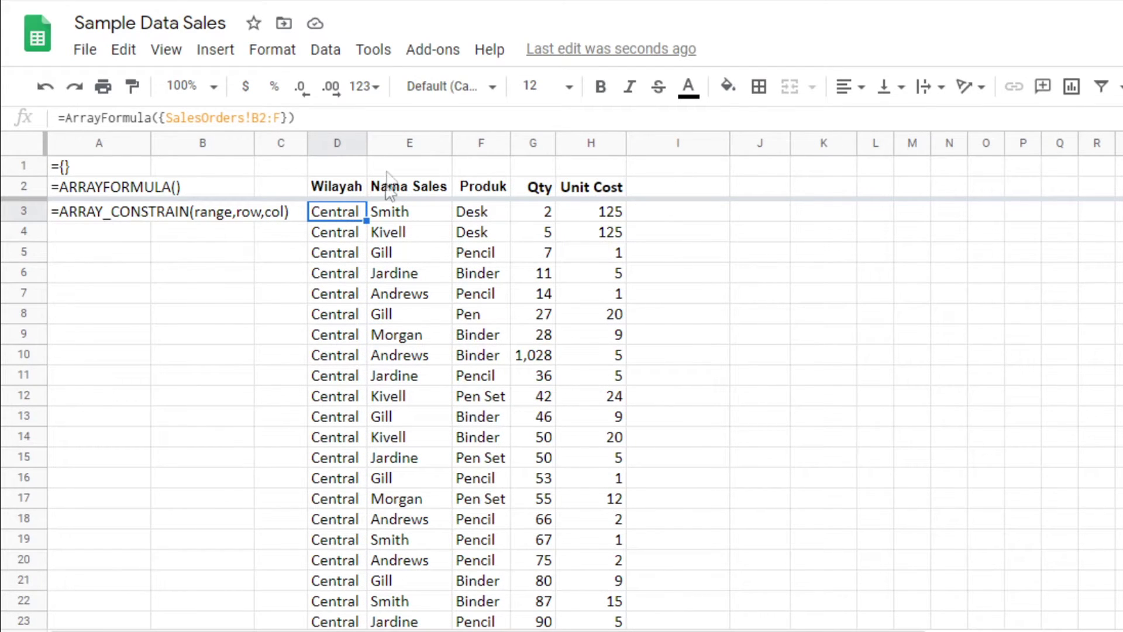
- Copy the function name ARRAY_CONSTRAIN from the note in A3 without changing that cell, and return to D3
click(67, 117)
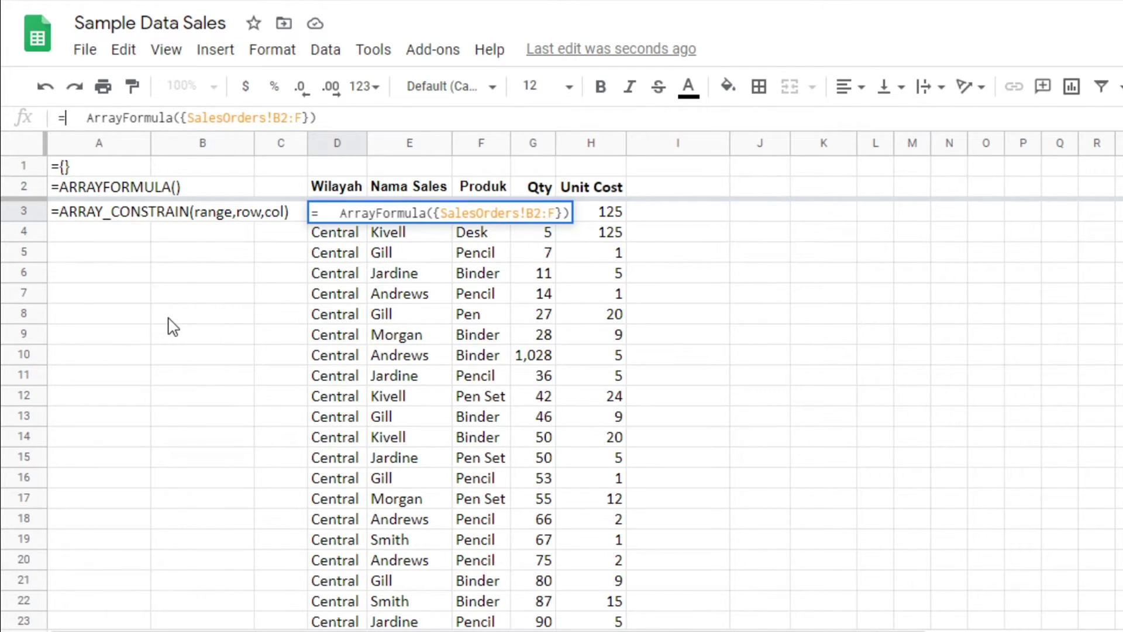
click(99, 217)
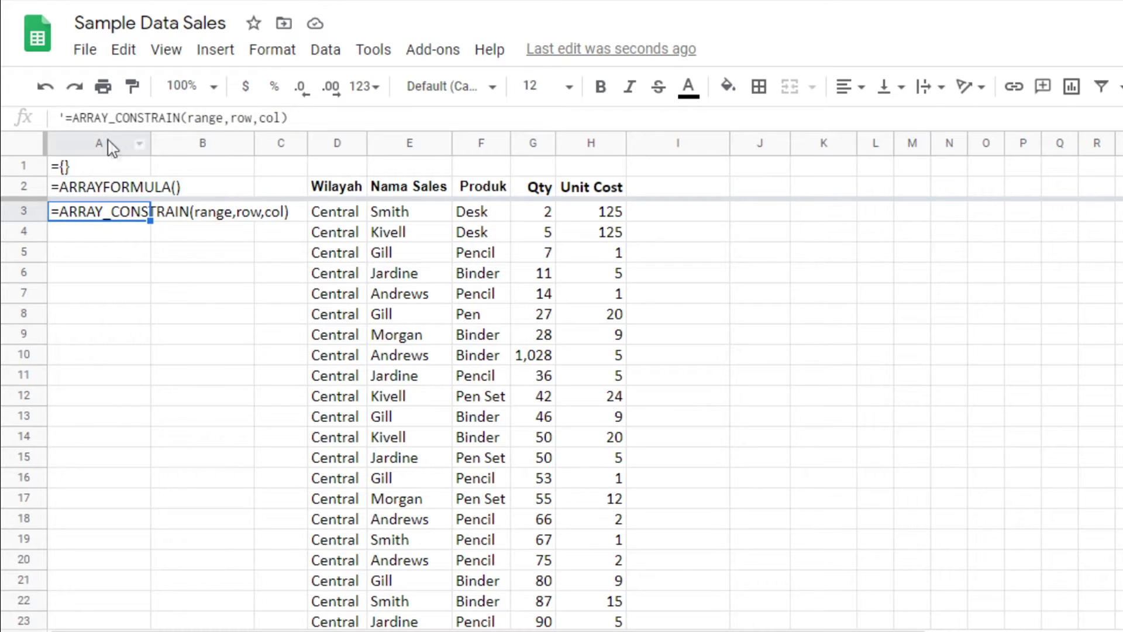
drag(74, 117, 181, 118)
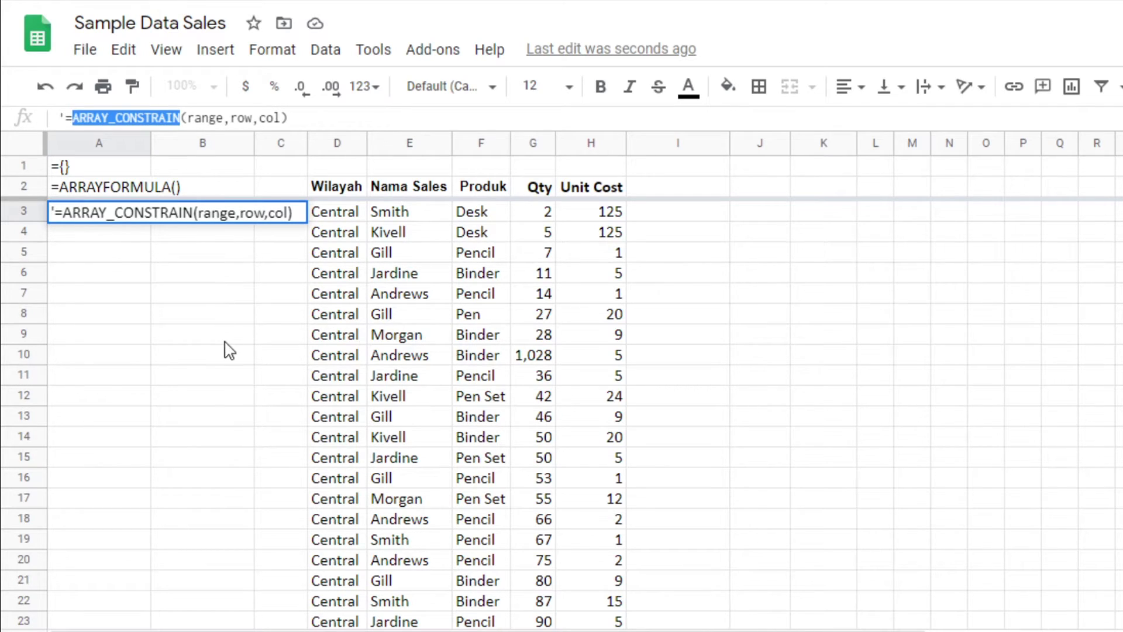
key(Escape)
click(336, 218)
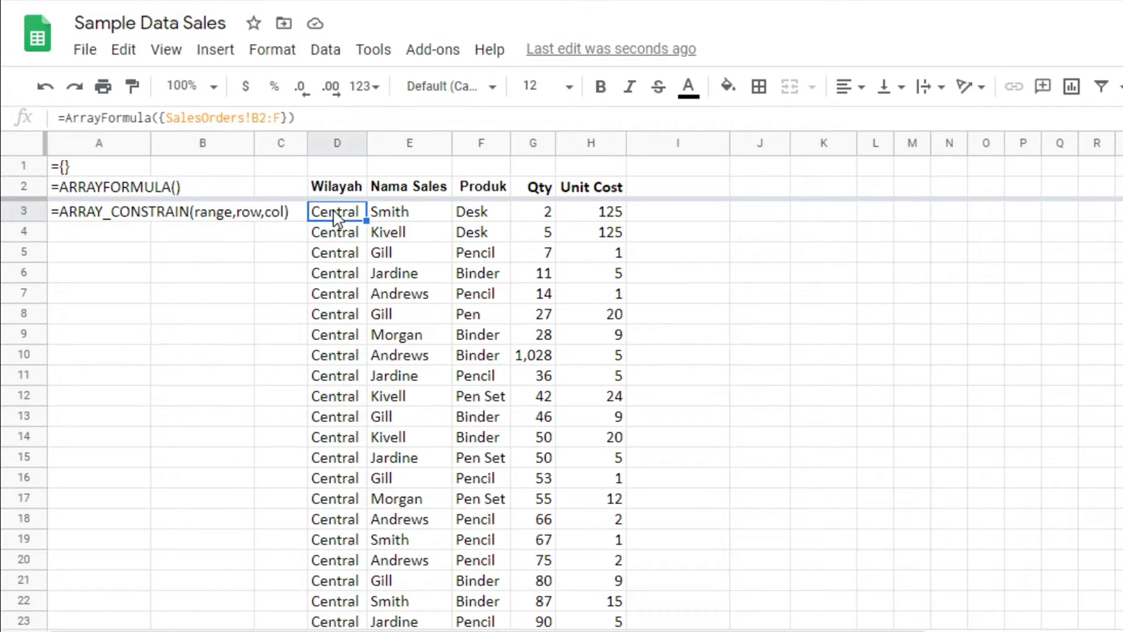
- Wrap the D3 formula in ARRAY_CONSTRAIN with 15 rows and 5 columns: =ARRAY_CONSTRAIN( ArrayFormula({SalesOrders!B2:F}),15,5)
click(66, 117)
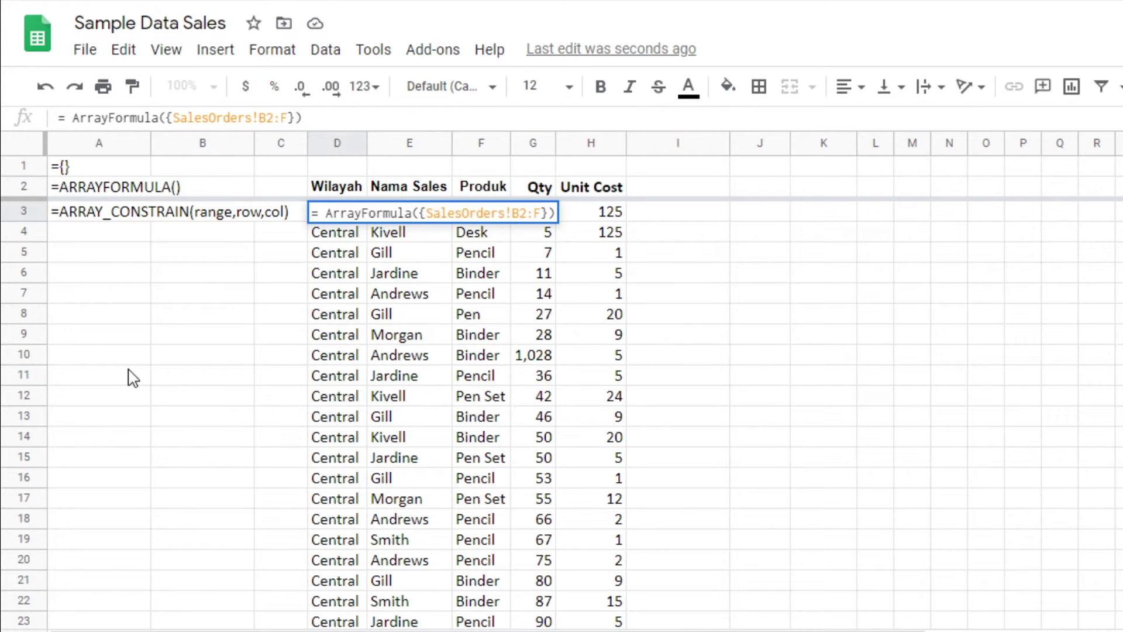
text(ARRAY_CONSTRAIN)
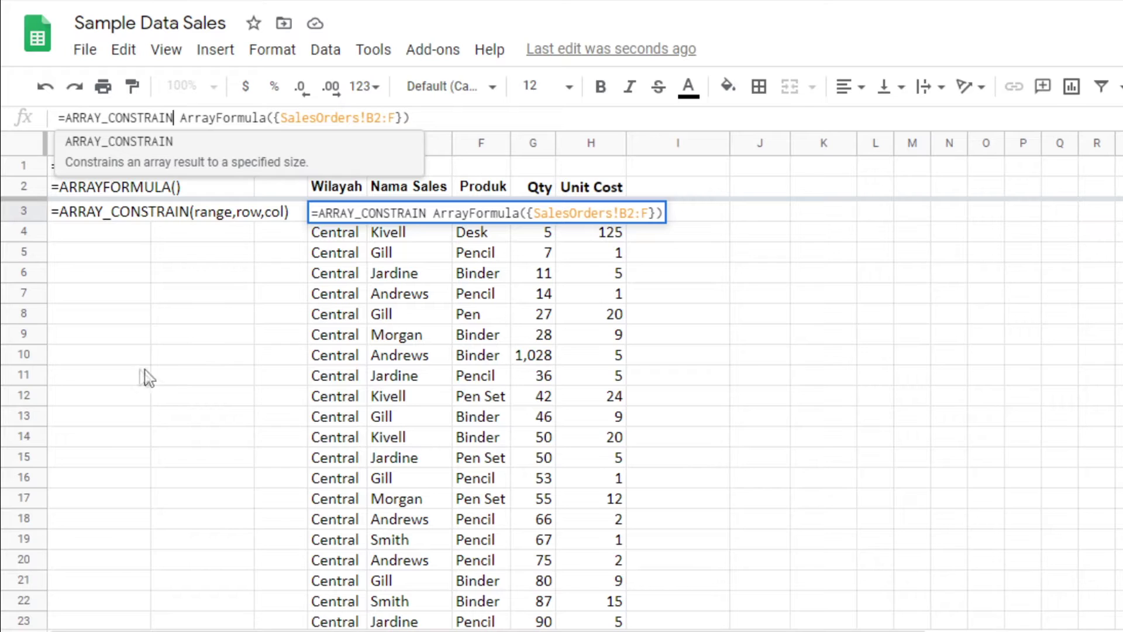
click(155, 143)
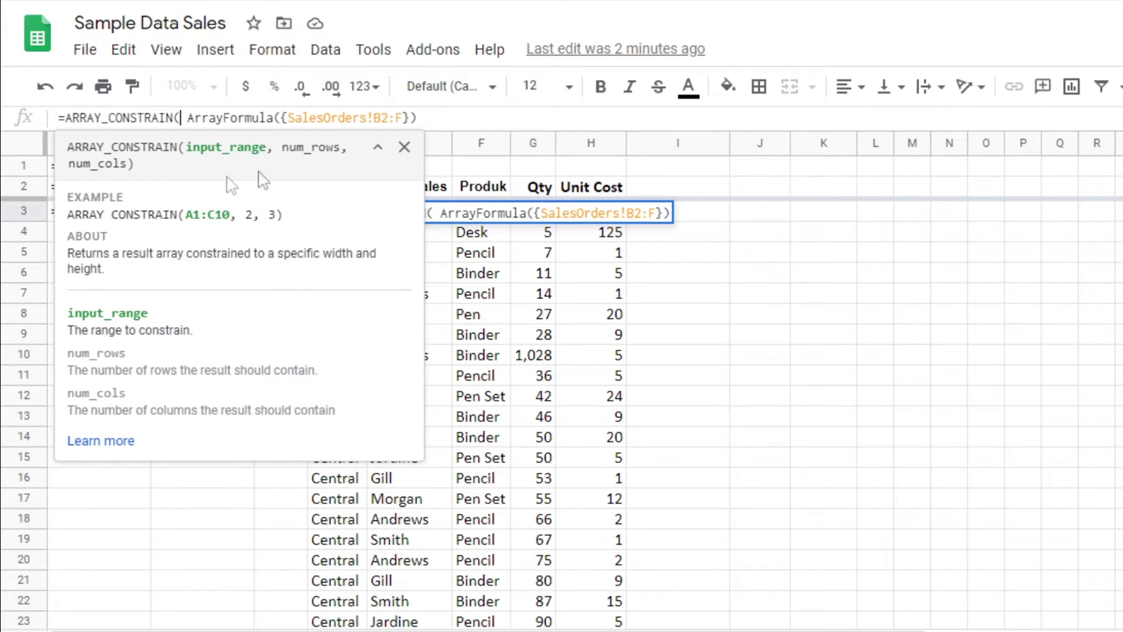
click(429, 119)
text(,)
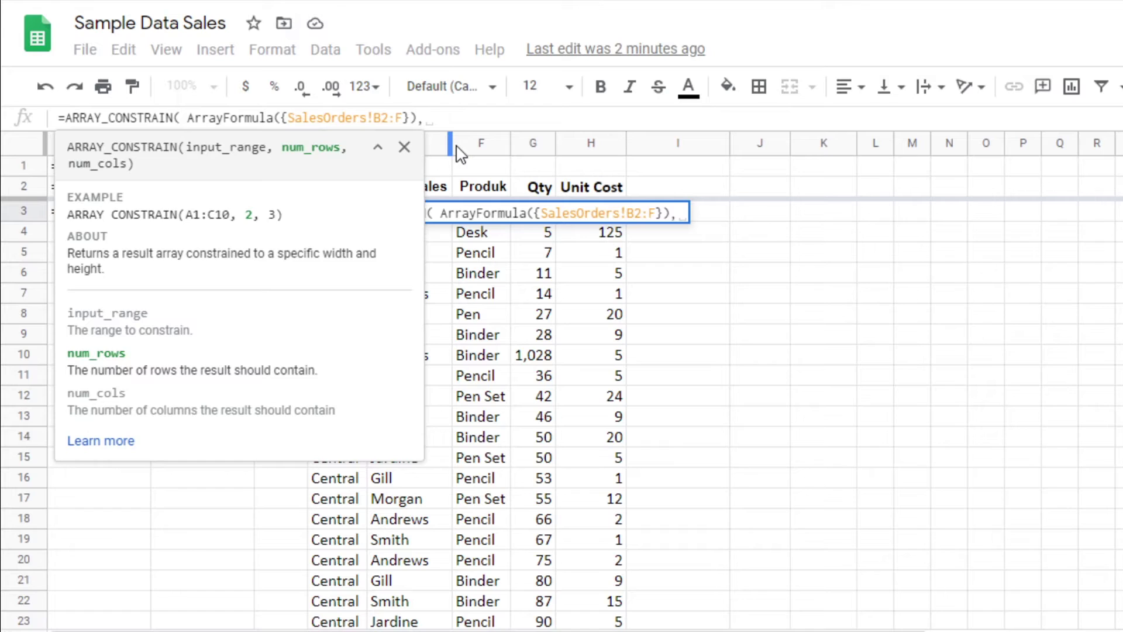
text( 15, 5)
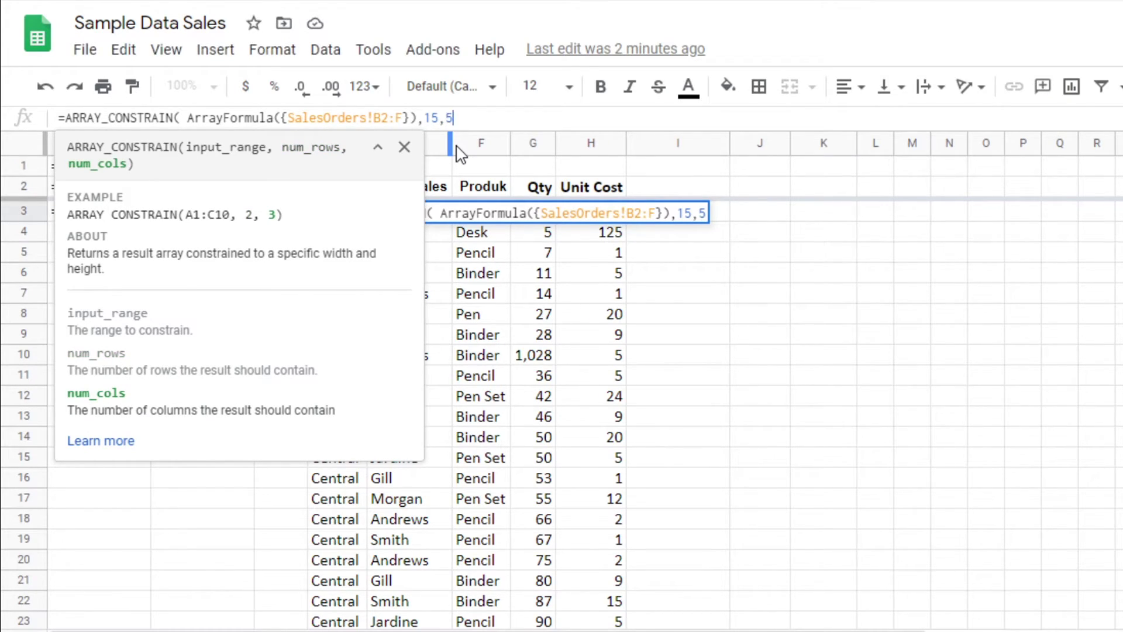
text())
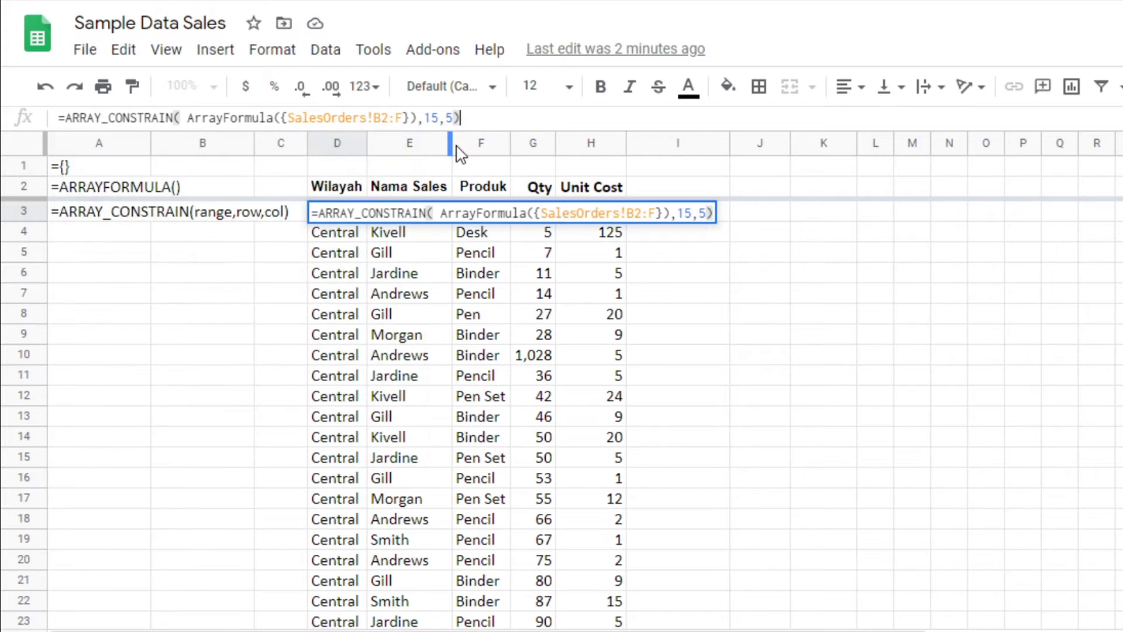
key(Return)
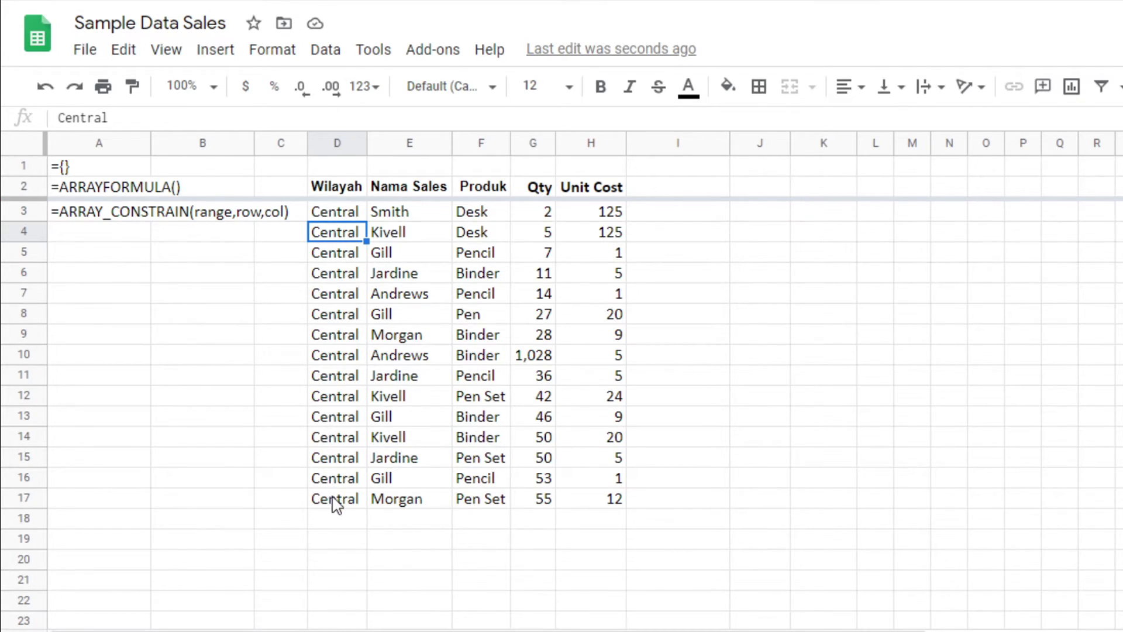
- Set the row count of the ARRAY_CONSTRAIN formula in D3 to 10
key(Up)
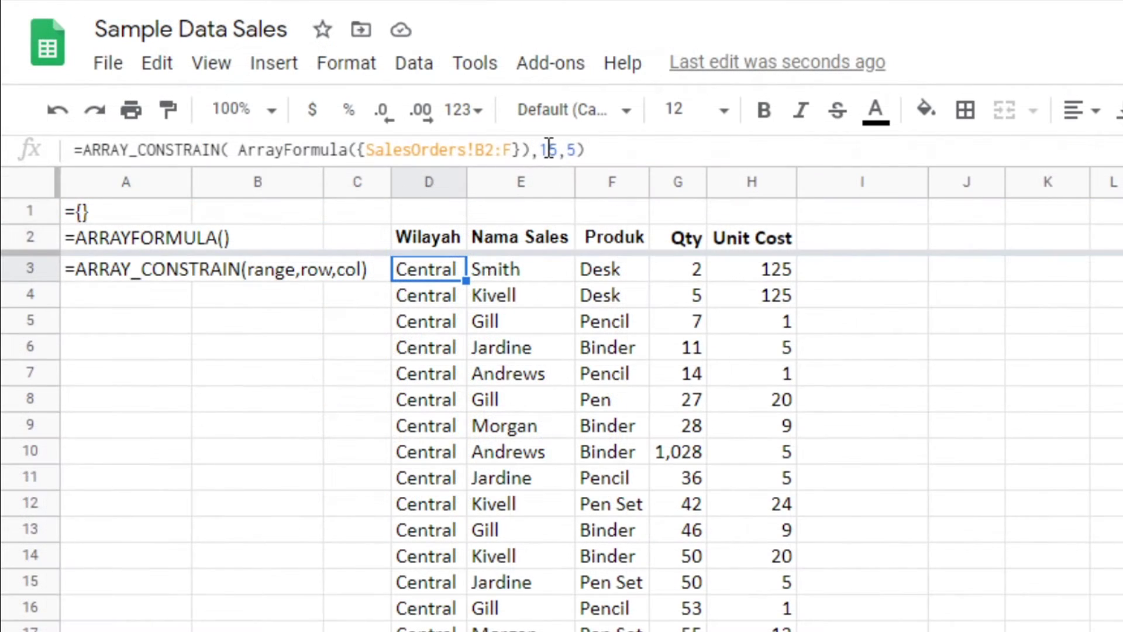
click(439, 118)
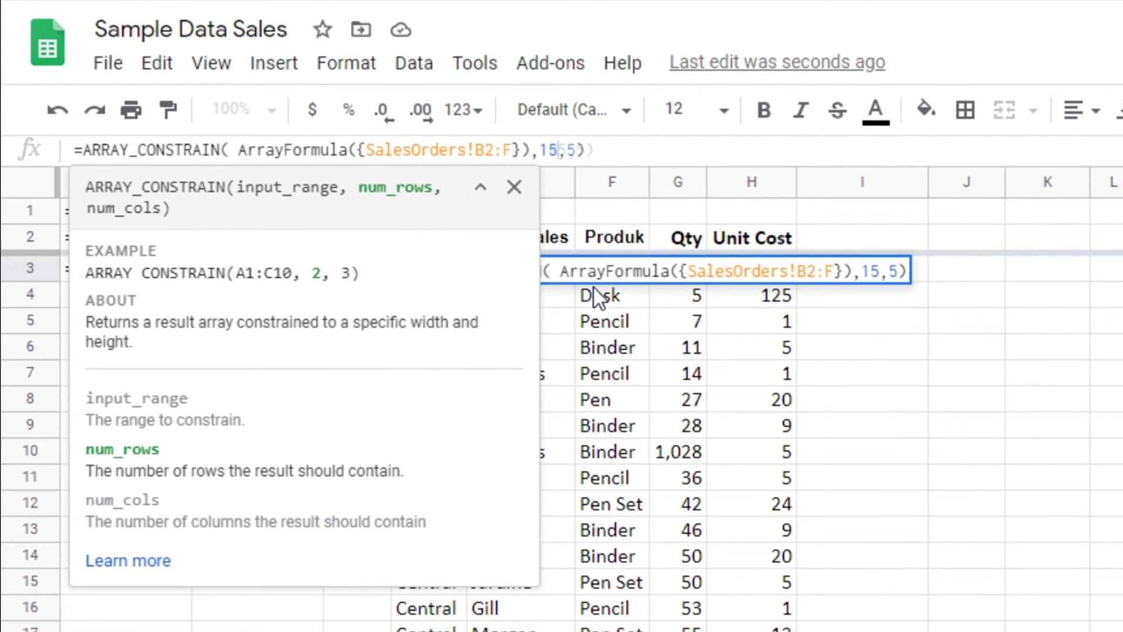
key(BackSpace)
text(0)
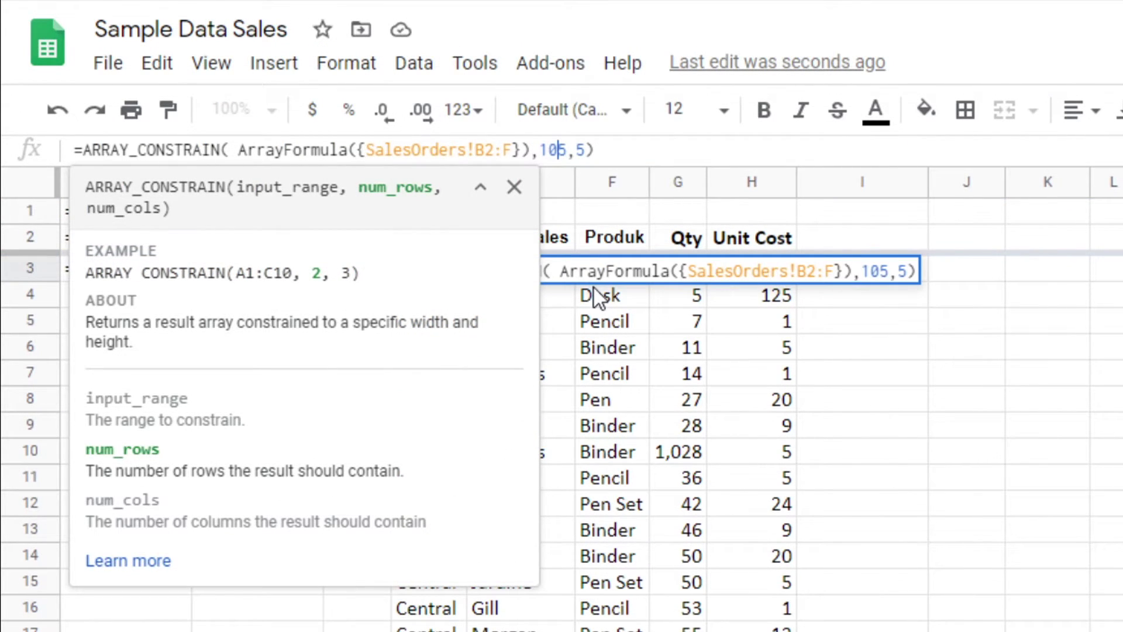
key(Return)
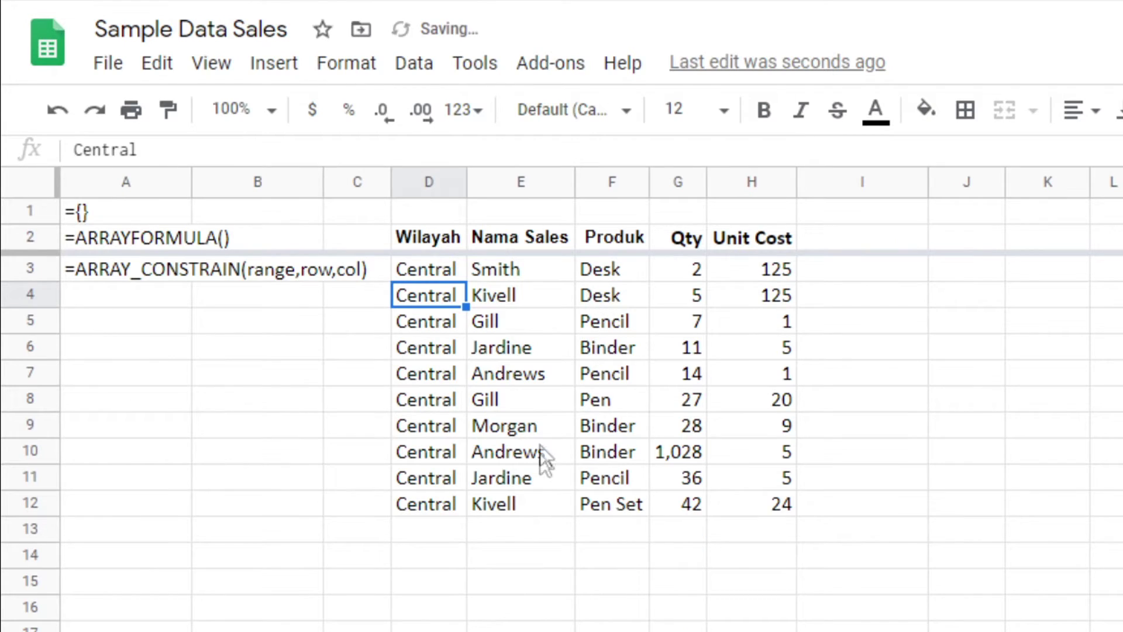
- Set the column count of the ARRAY_CONSTRAIN formula in D3 to 2
double_click(430, 275)
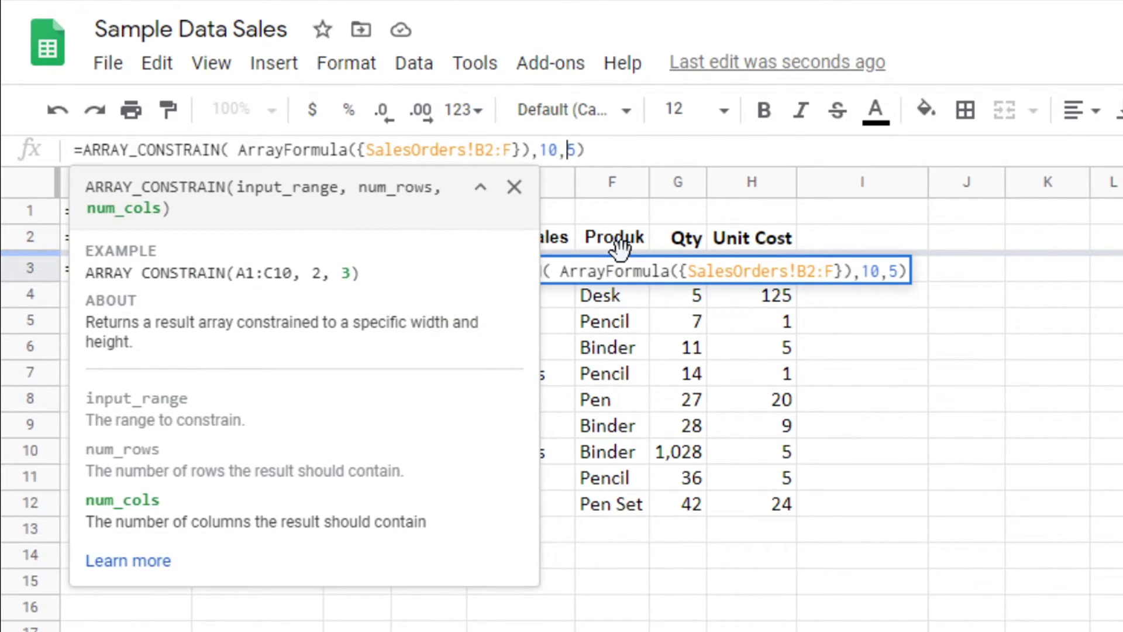
text(2)
key(Delete)
key(Return)
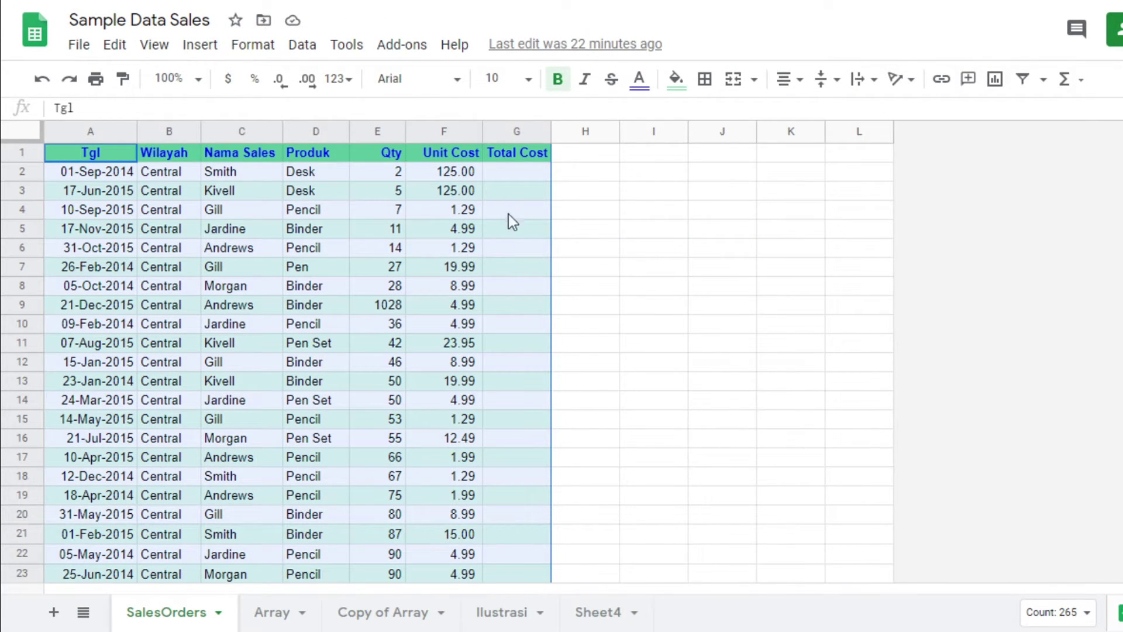
- Examine the name, product, Qty, Unit Cost and Total Cost columns on SalesOrders against the constrained output on Copy of Array
click(505, 174)
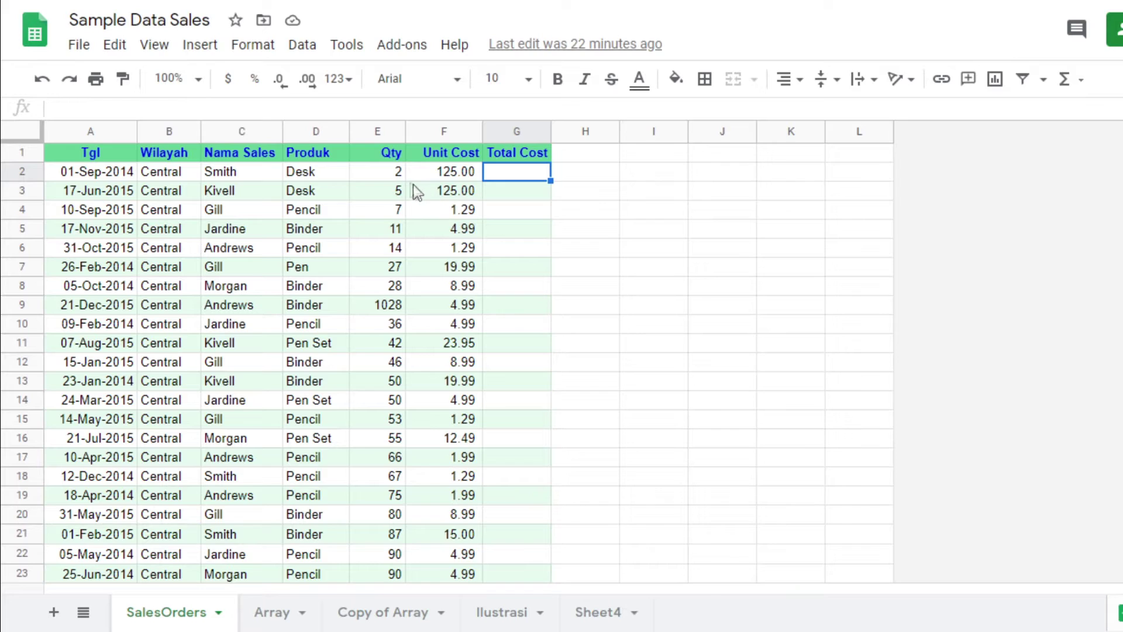
click(383, 174)
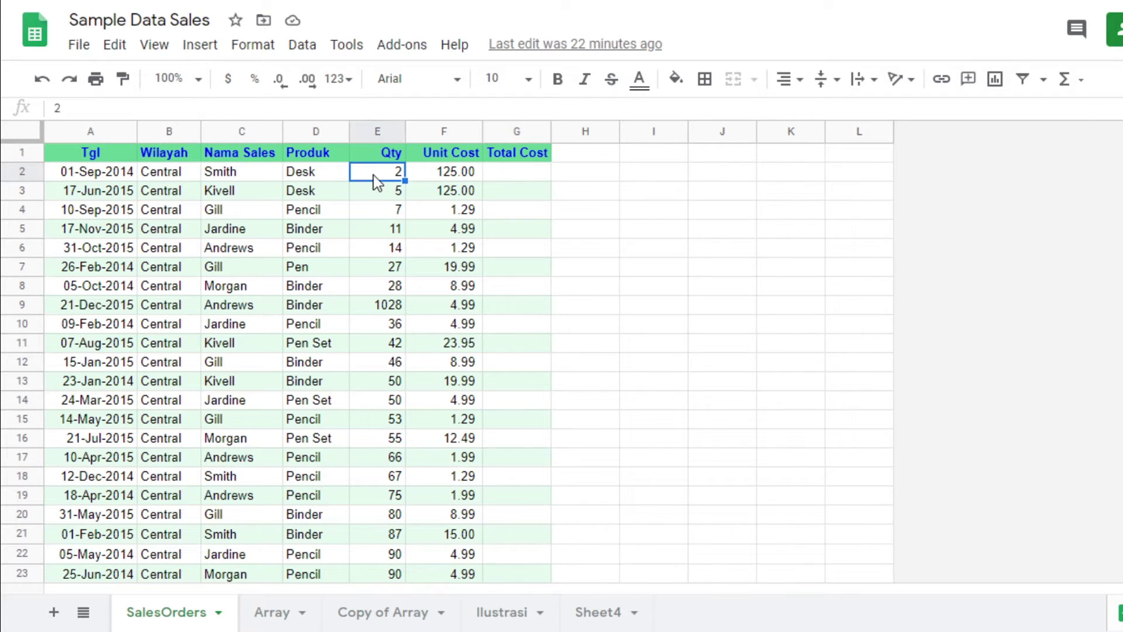
click(445, 178)
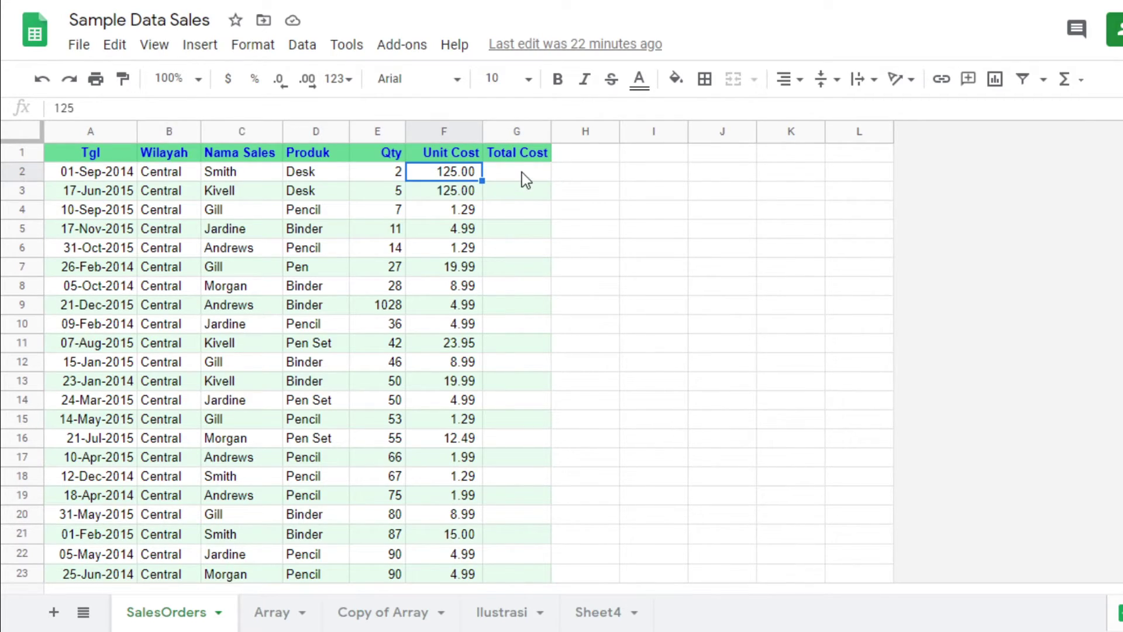
click(522, 172)
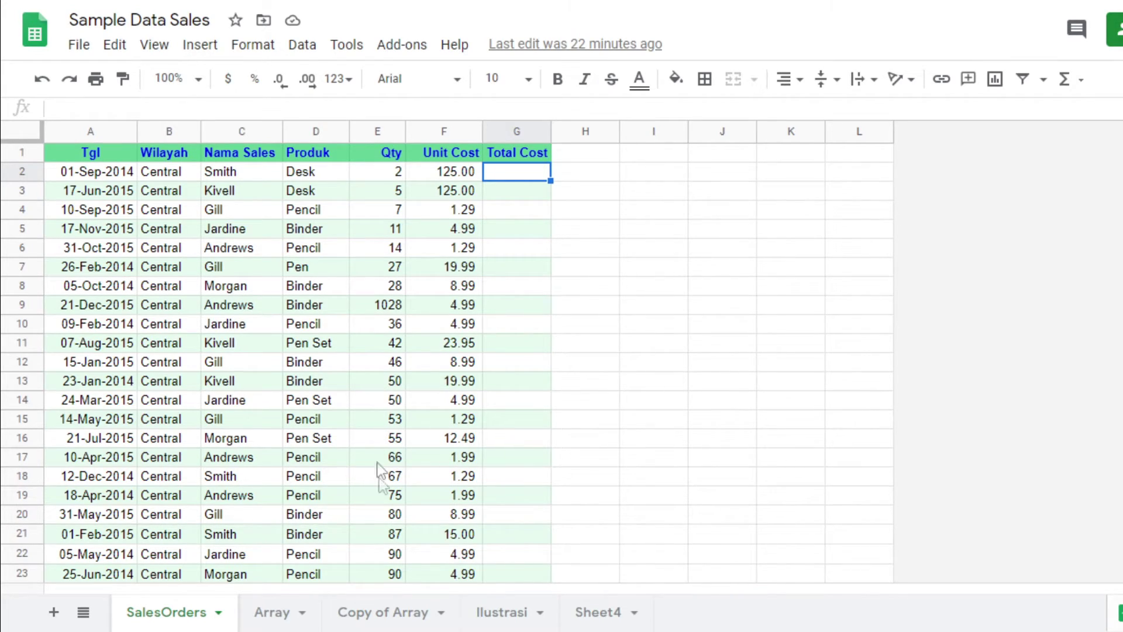
click(387, 614)
click(316, 199)
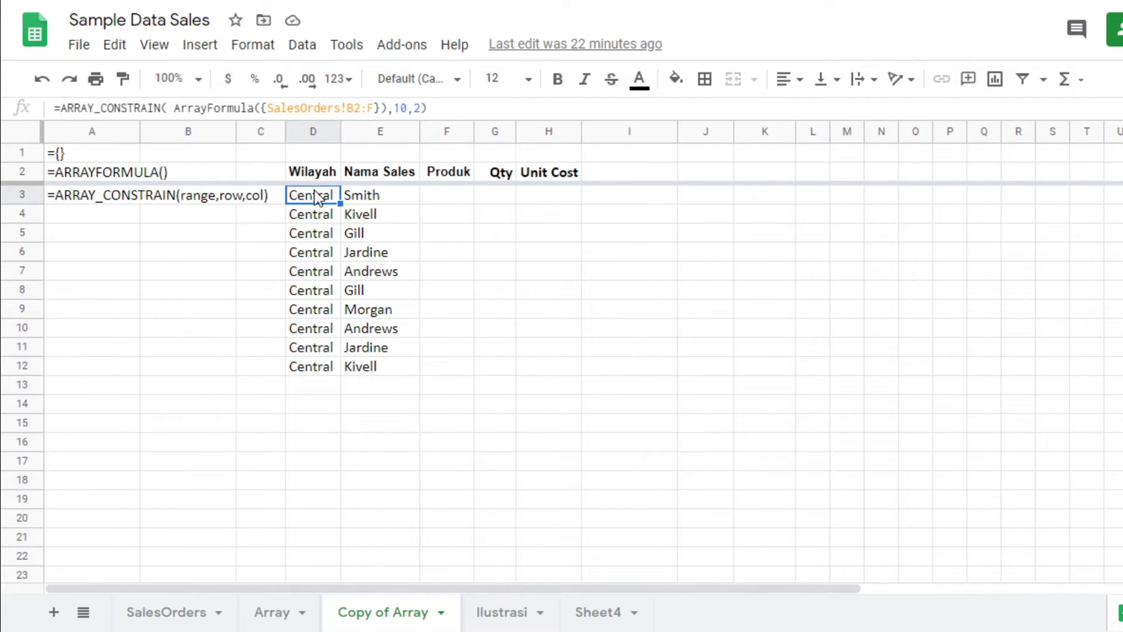
click(160, 613)
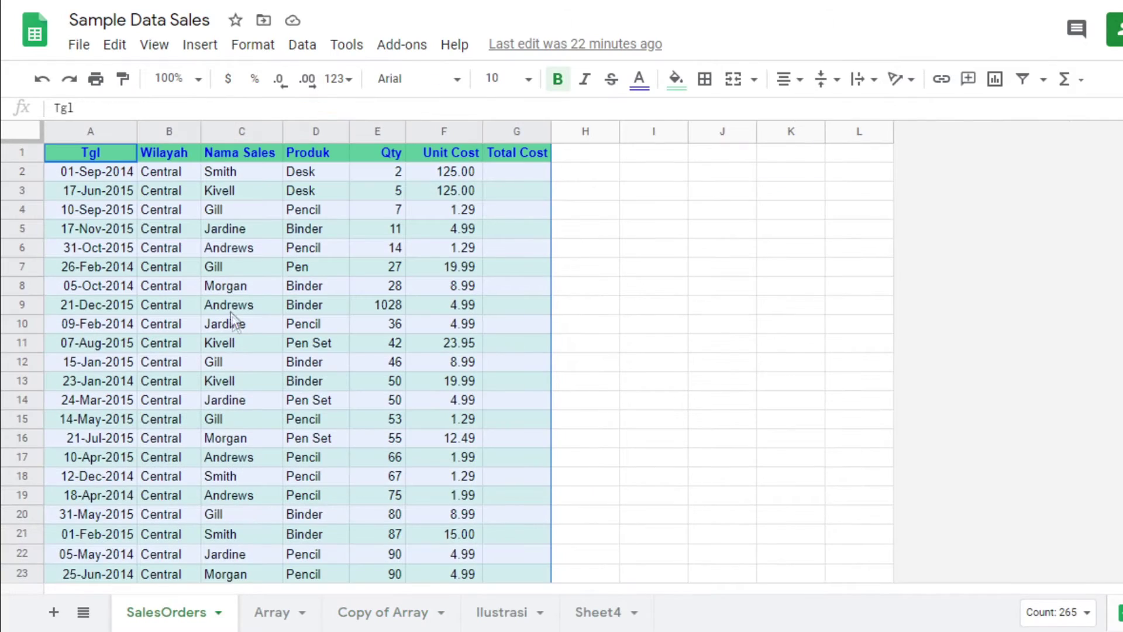
click(231, 178)
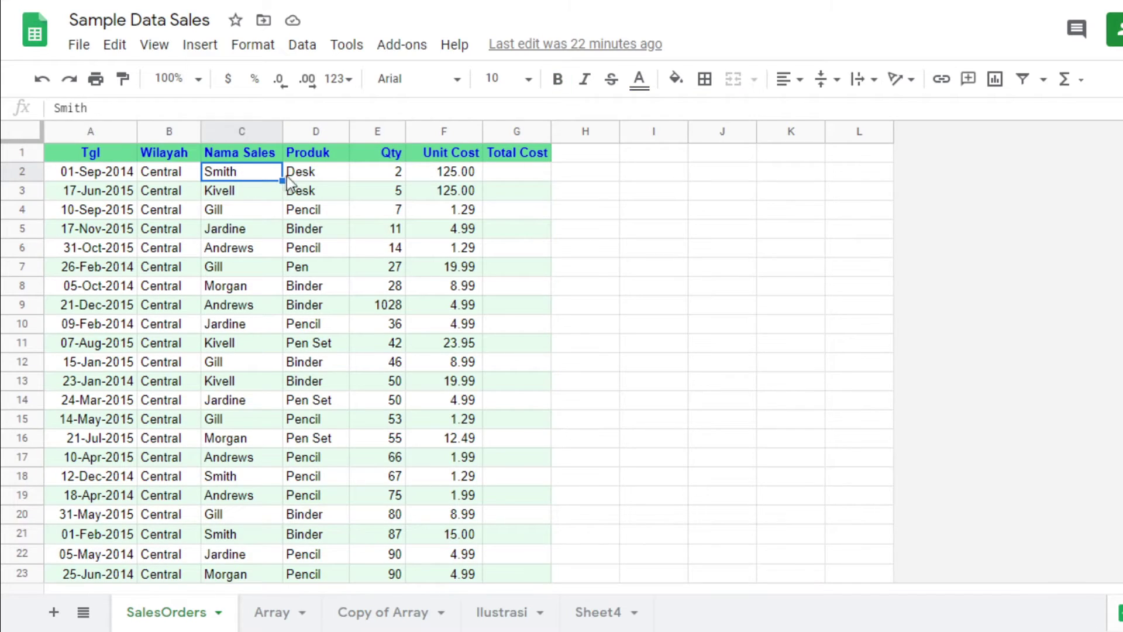
click(306, 173)
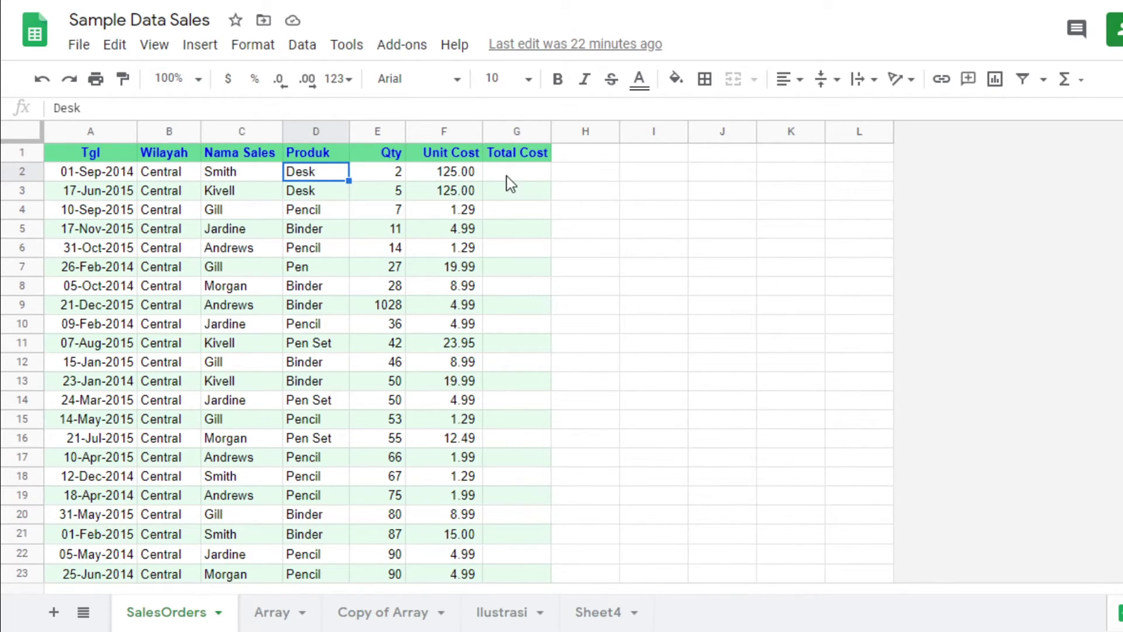
click(397, 614)
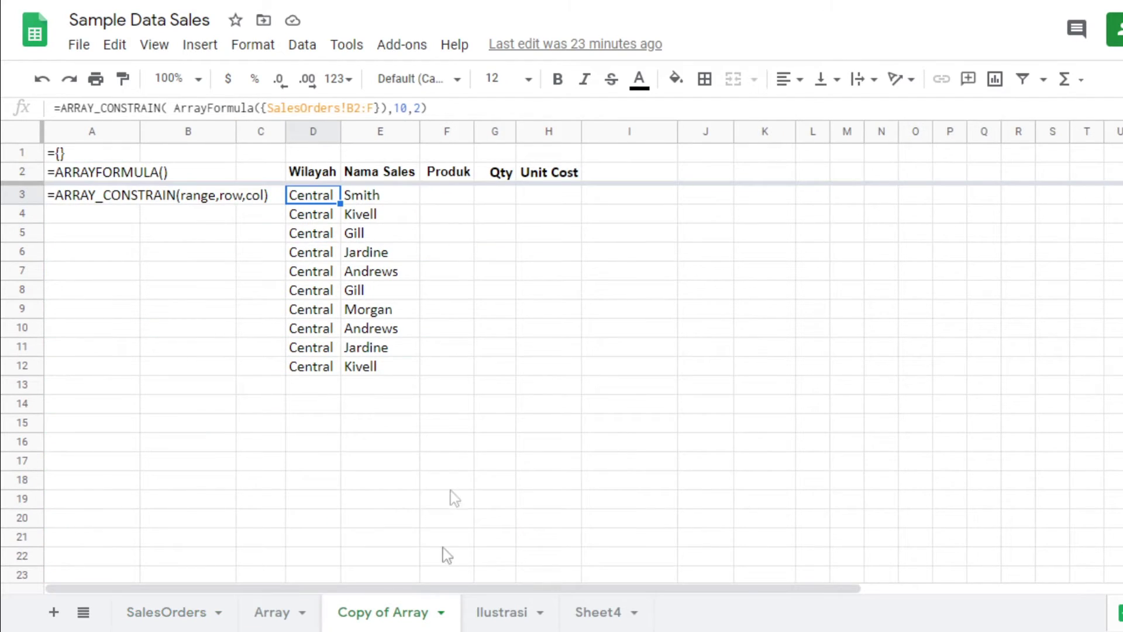
click(202, 613)
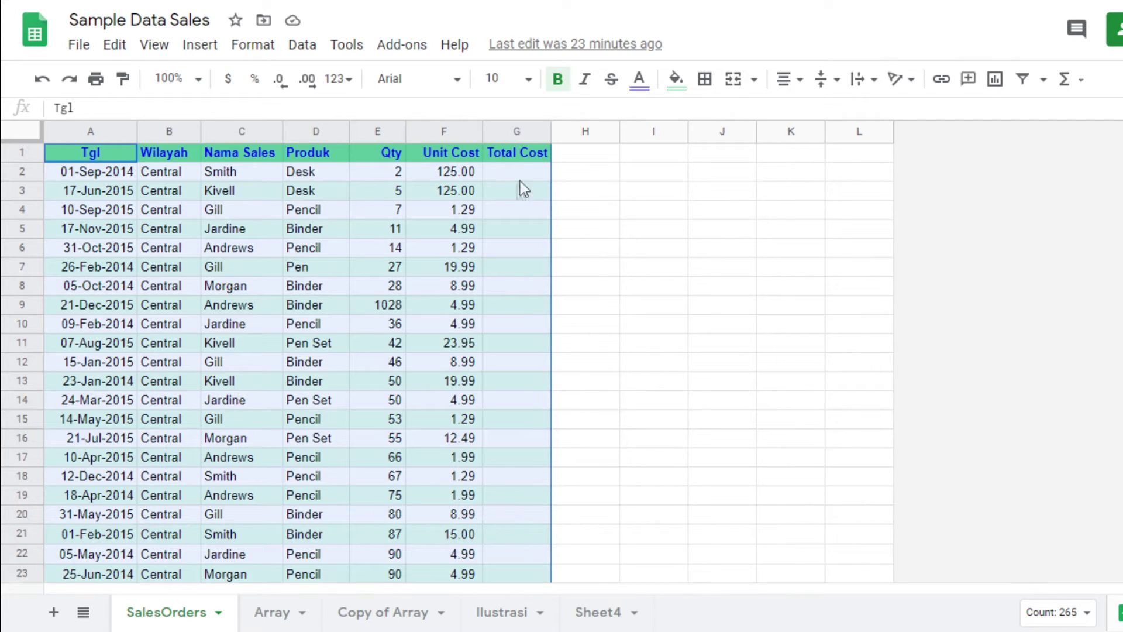
- On the Copy of Array sheet, change the source range in the D3 formula to SalesOrders!B2:C
click(401, 612)
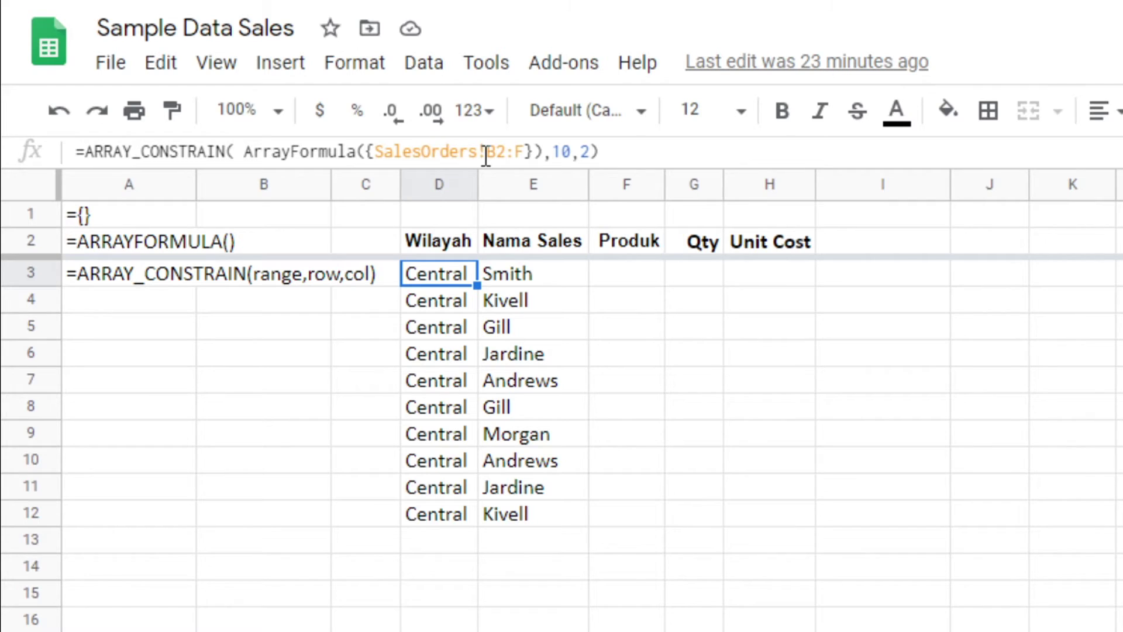
click(514, 153)
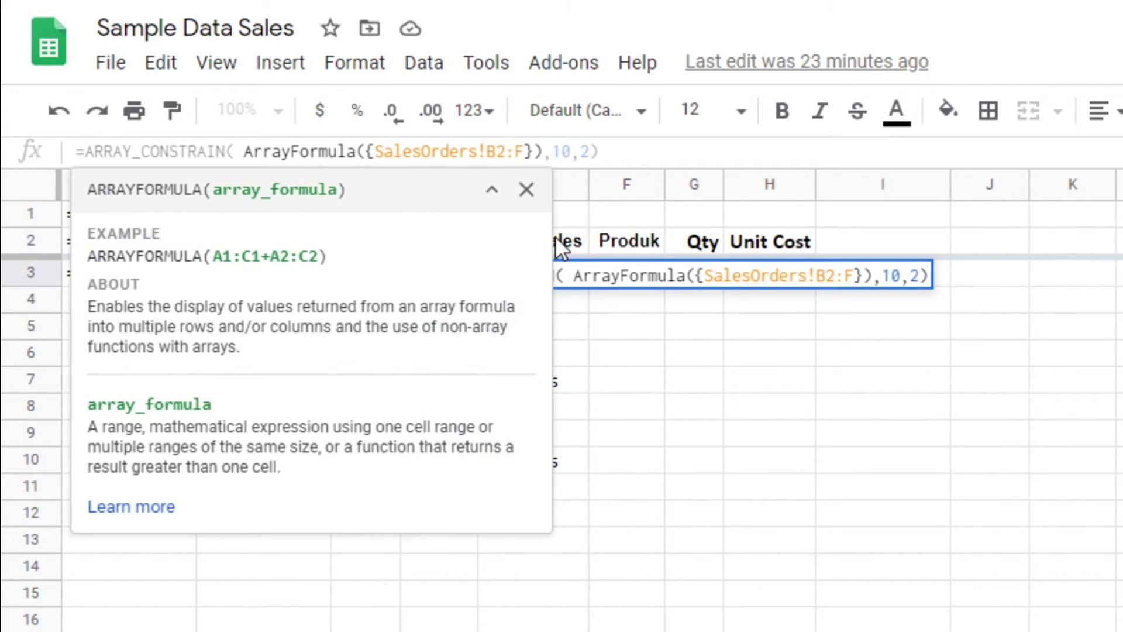
key(BackSpace)
text(c)
key(Return)
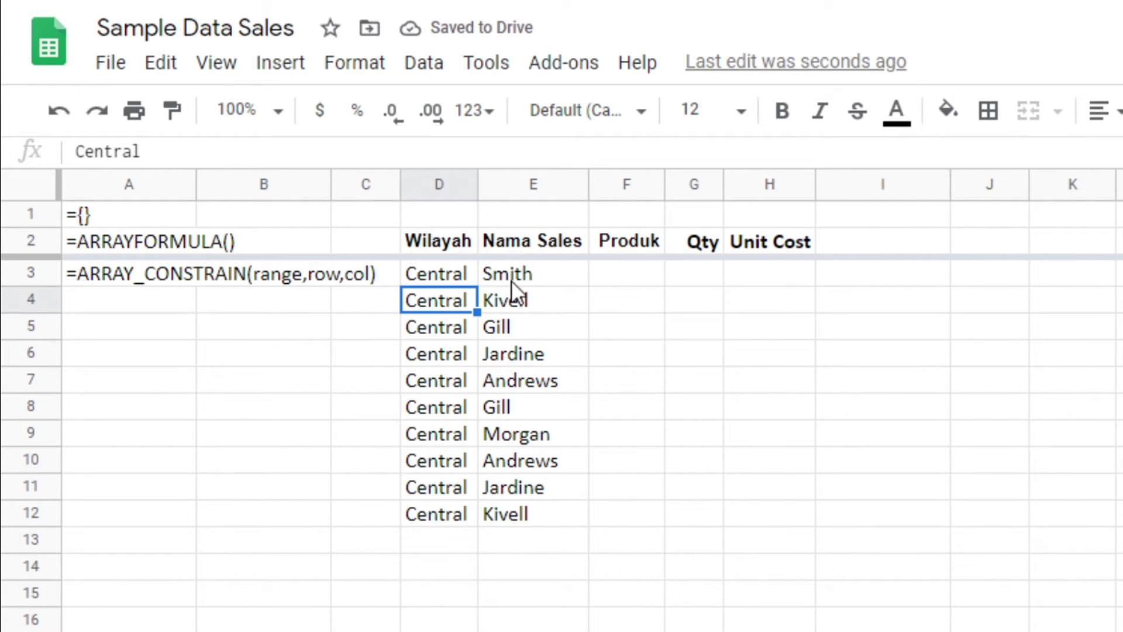
- Clear the Produk and Qty headers from F2 and G2
click(641, 242)
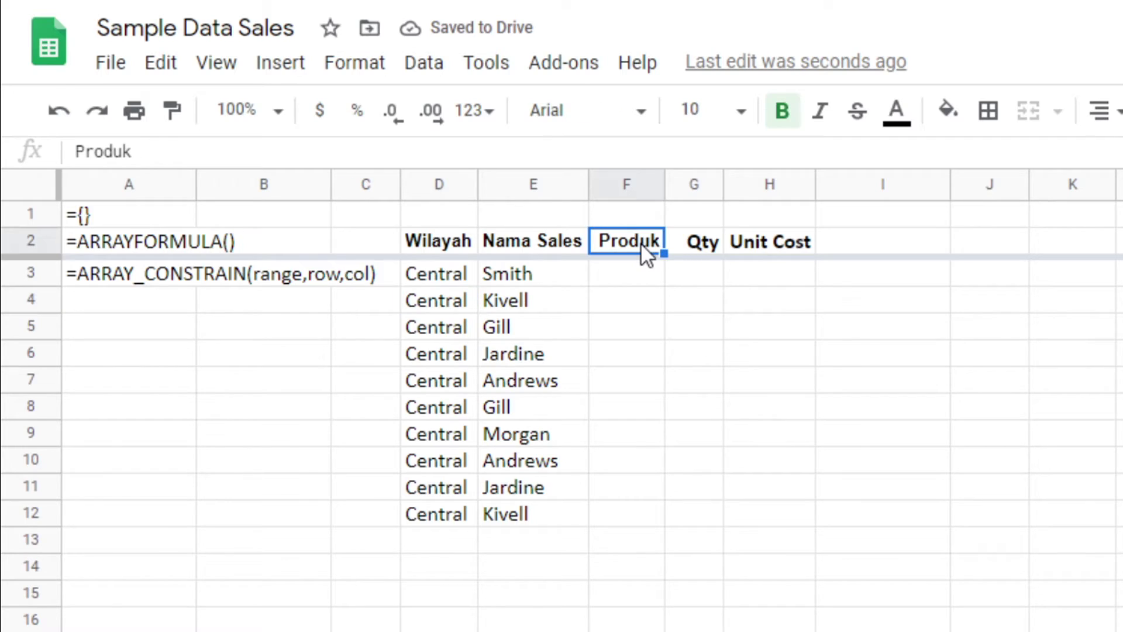
key(Delete)
click(697, 239)
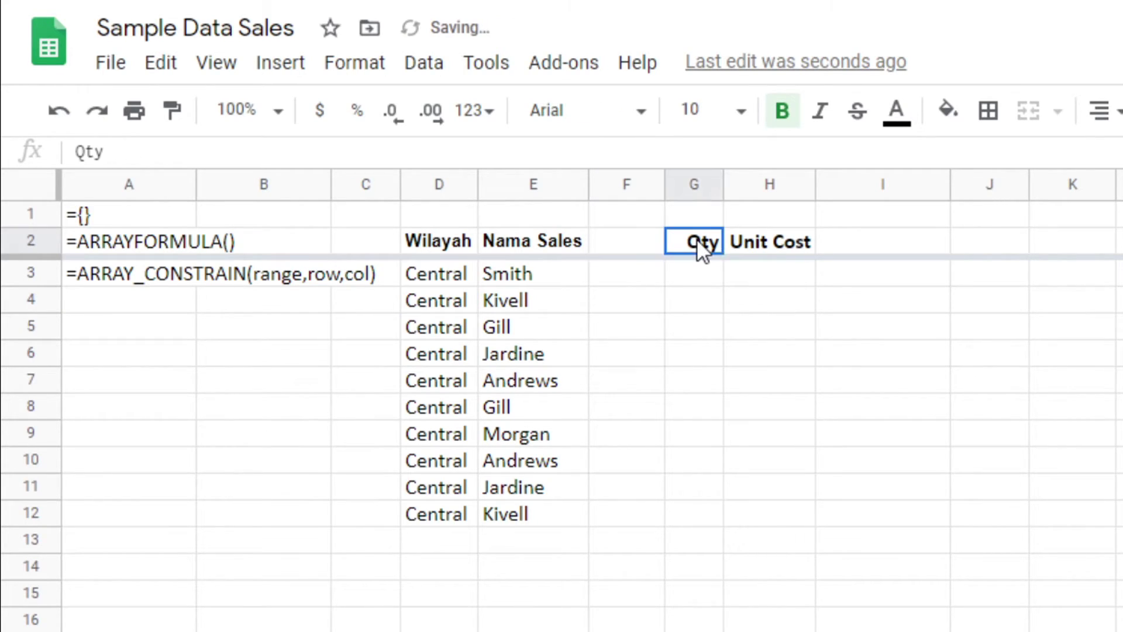
key(Delete)
- Move the Unit Cost header from H2 to F2 renamed as Total Sales, and widen column F to fit it
click(750, 242)
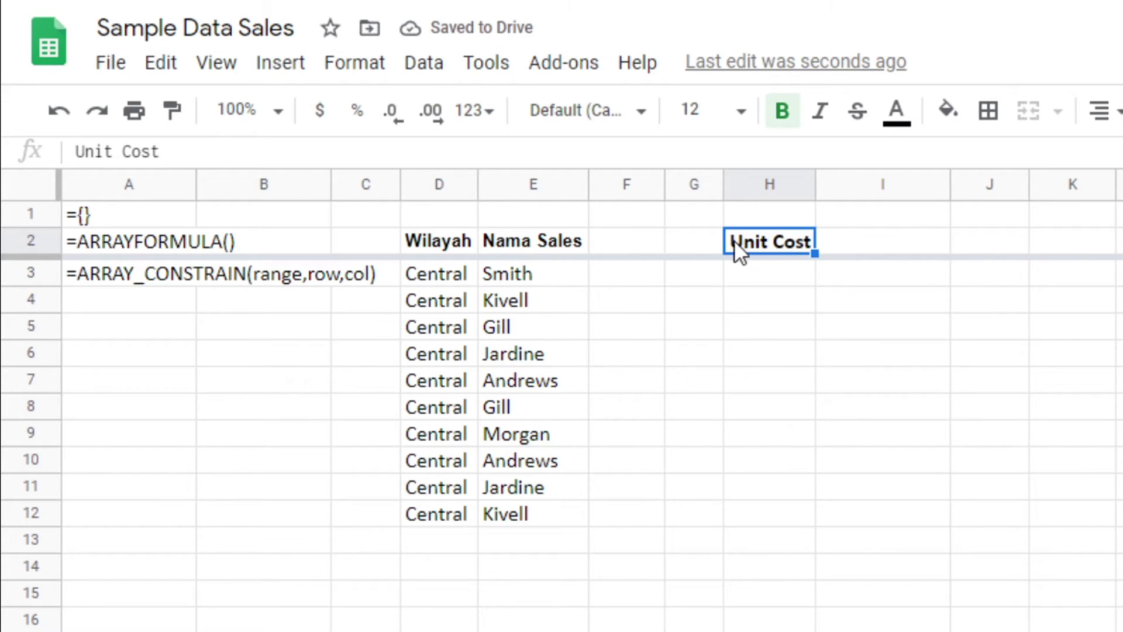
drag(722, 227, 614, 236)
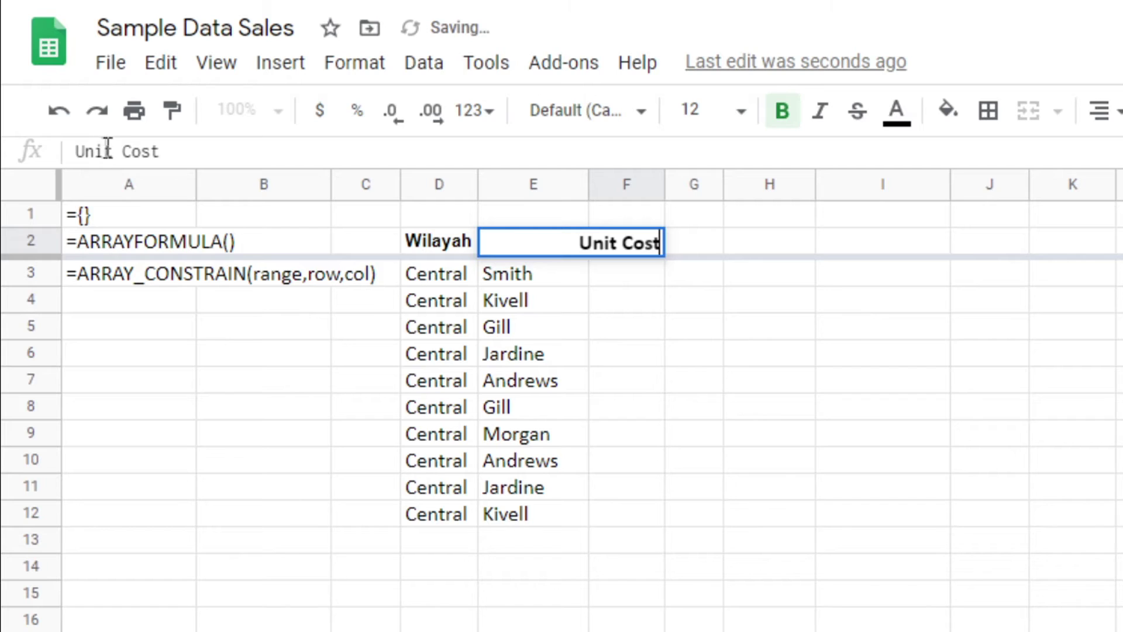
drag(81, 151, 260, 151)
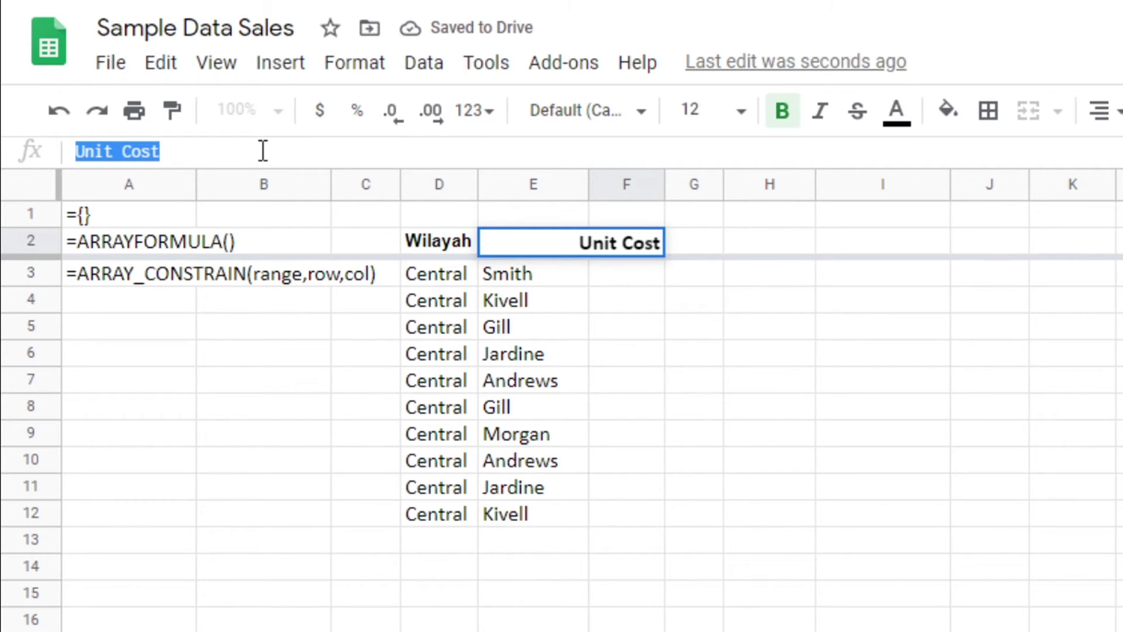
text(Total Sales)
key(Return)
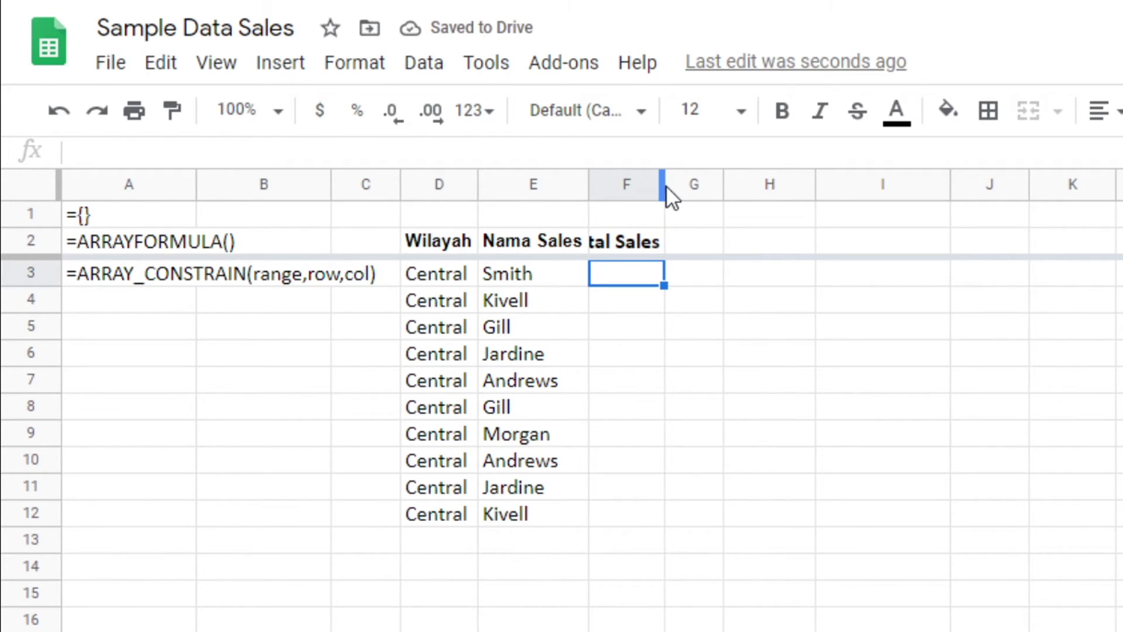
drag(661, 185, 719, 193)
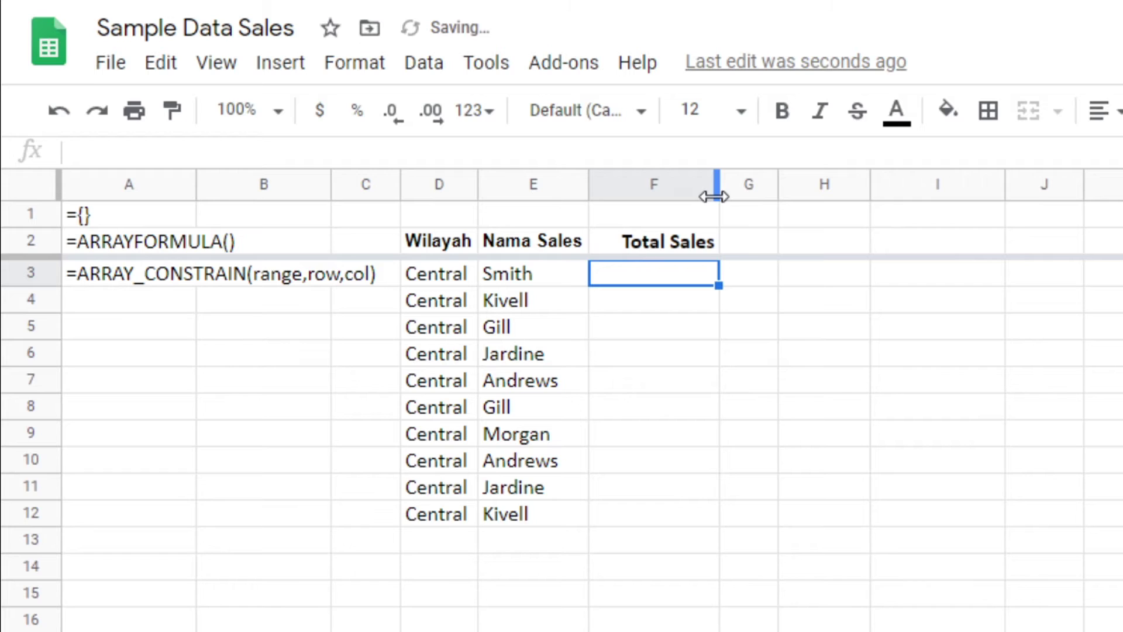
- Add a third array column to the D3 formula after SalesOrders!B2:C, multiplying SalesOrders!E2:E8 by SalesOrders!F2:F8
click(448, 277)
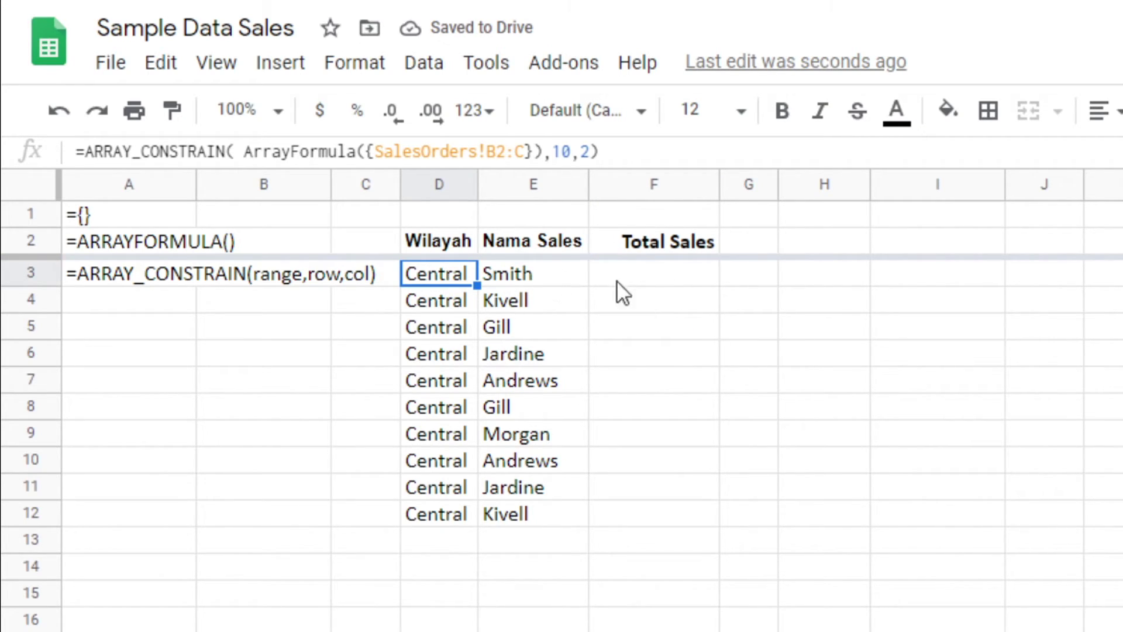
click(661, 278)
click(440, 280)
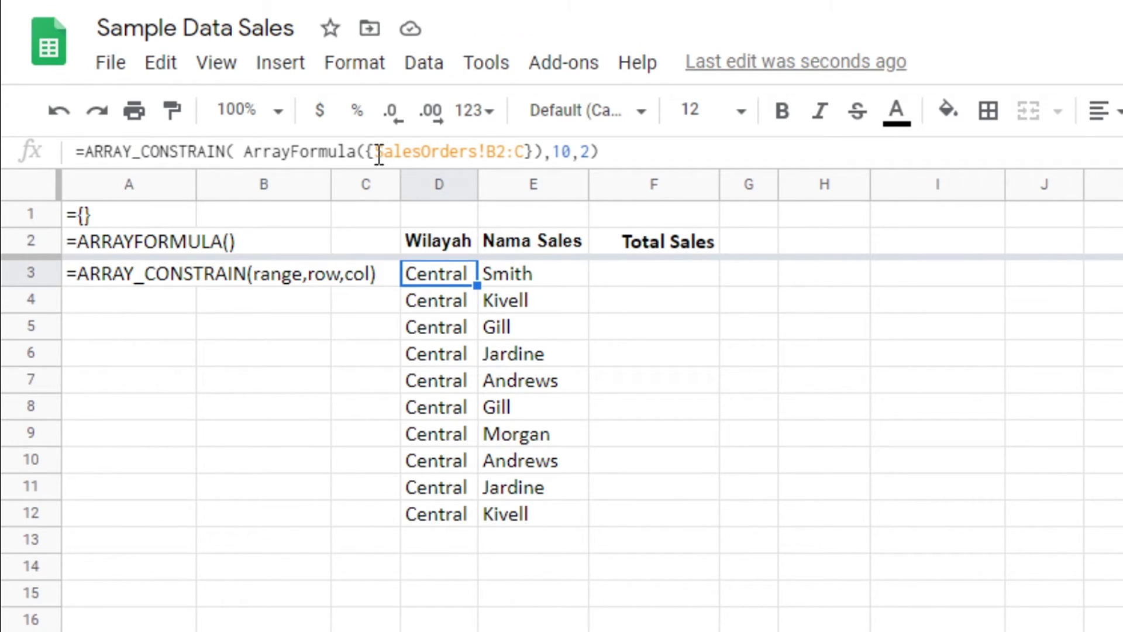
click(525, 151)
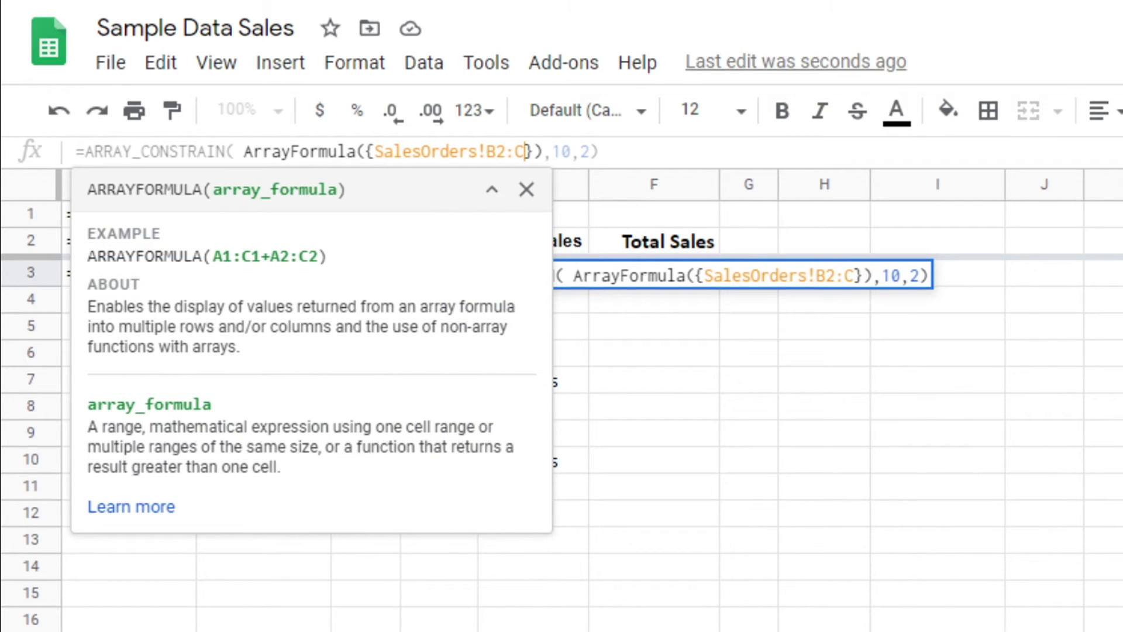
text(,)
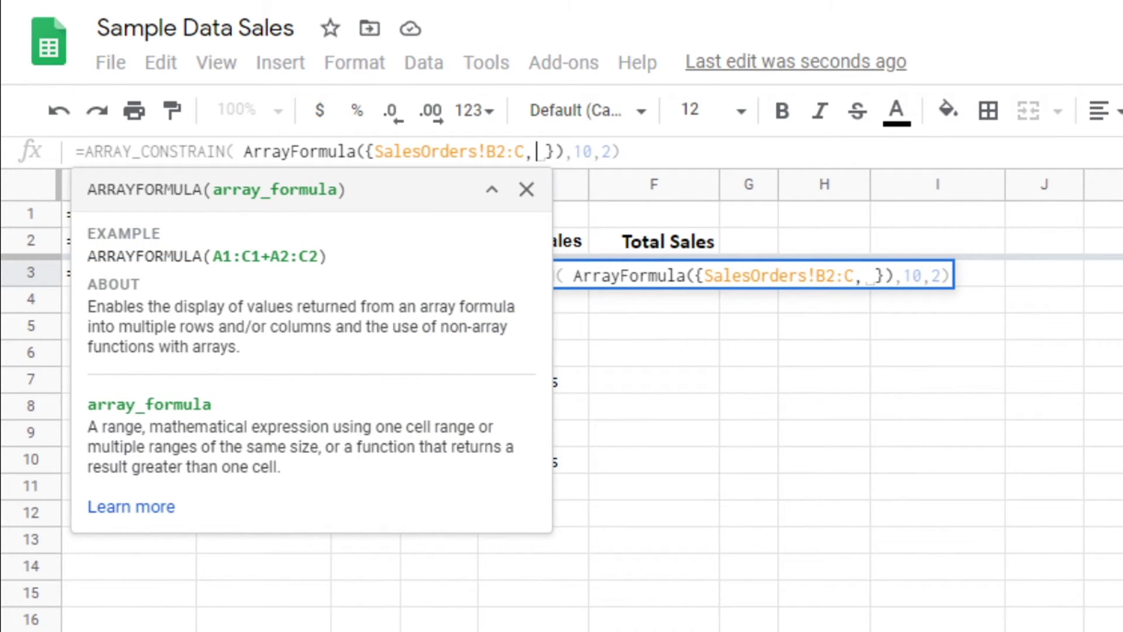
key(ctrl+shift+Page_Down)
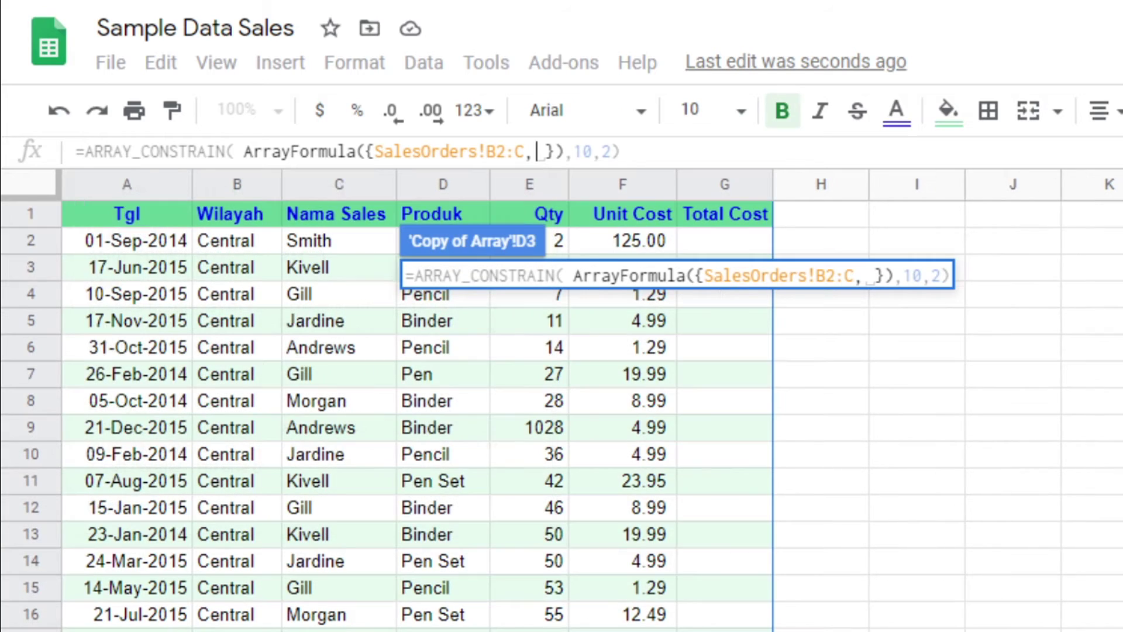
drag(552, 239, 543, 402)
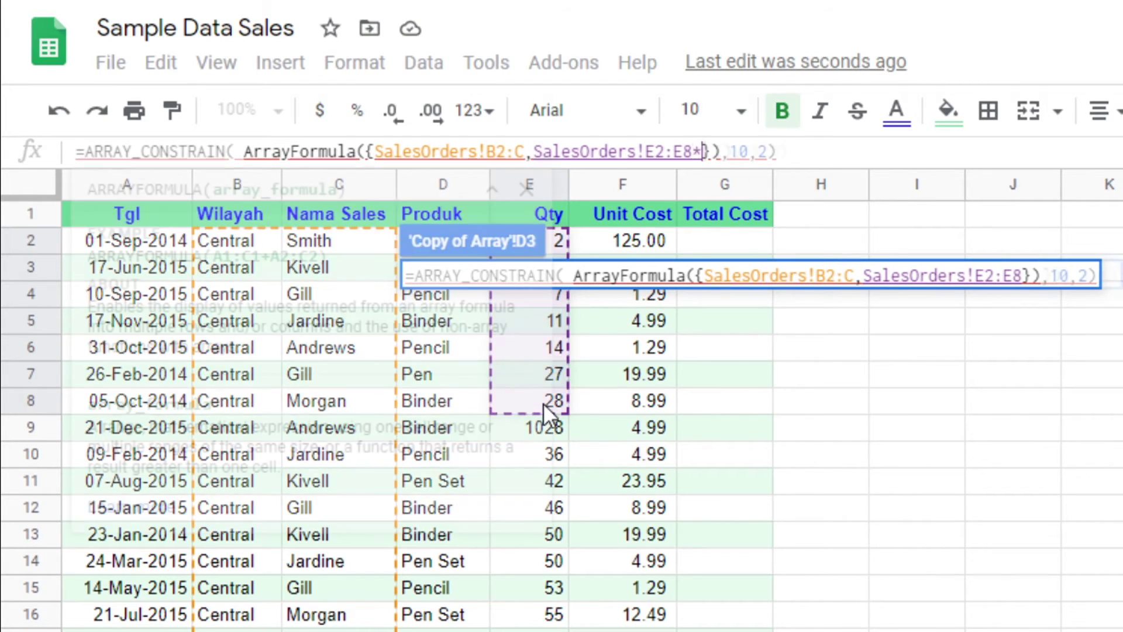
text(*)
drag(641, 236, 641, 392)
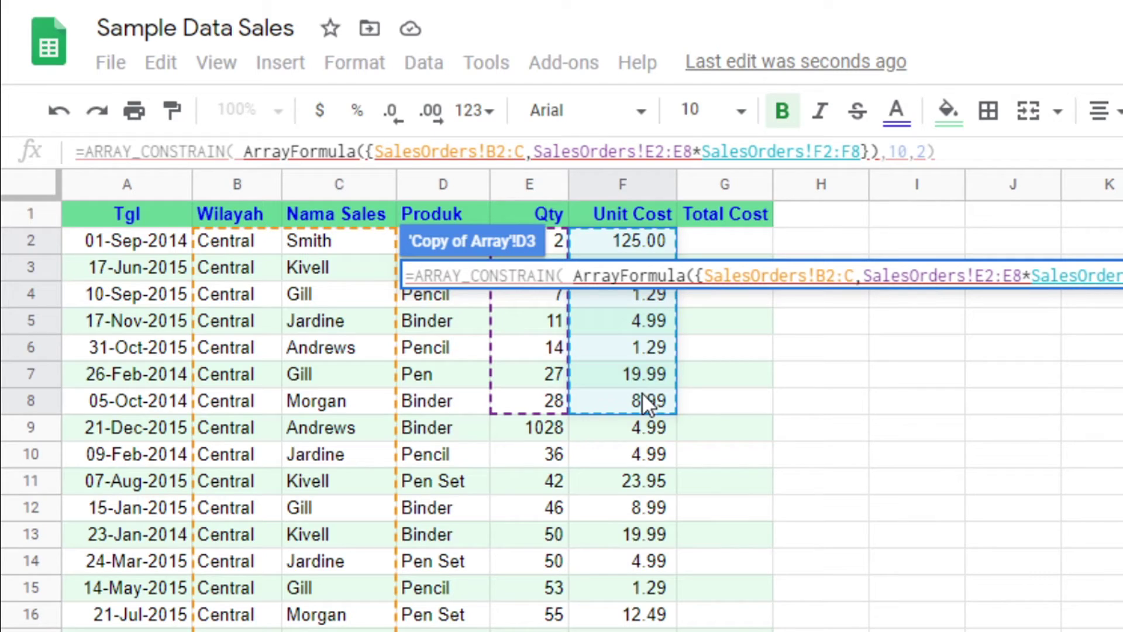
- Make the multiplied ranges in the D3 formula open-ended as SalesOrders!E2:E*SalesOrders!F2:F and apply the formula
click(684, 151)
key(Delete)
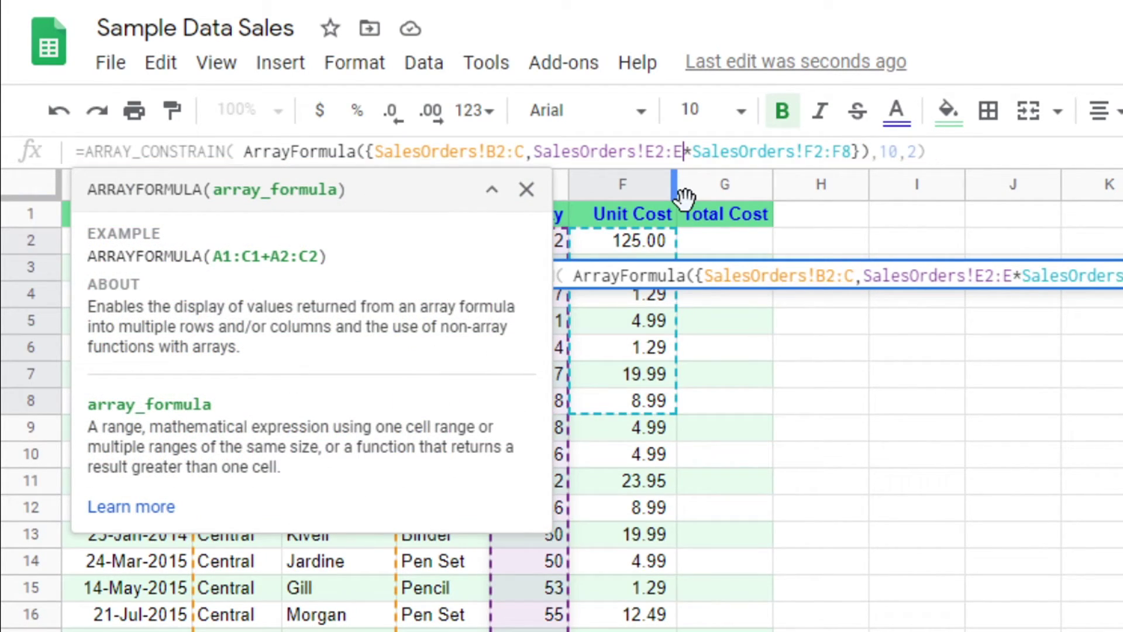
click(848, 152)
key(Delete)
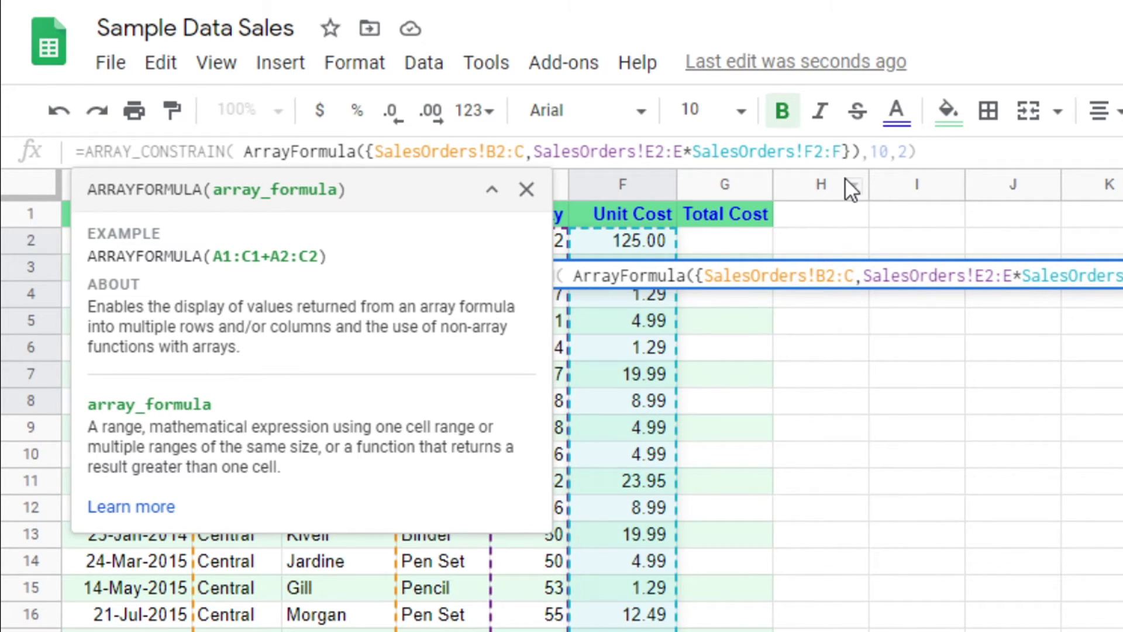
key(Return)
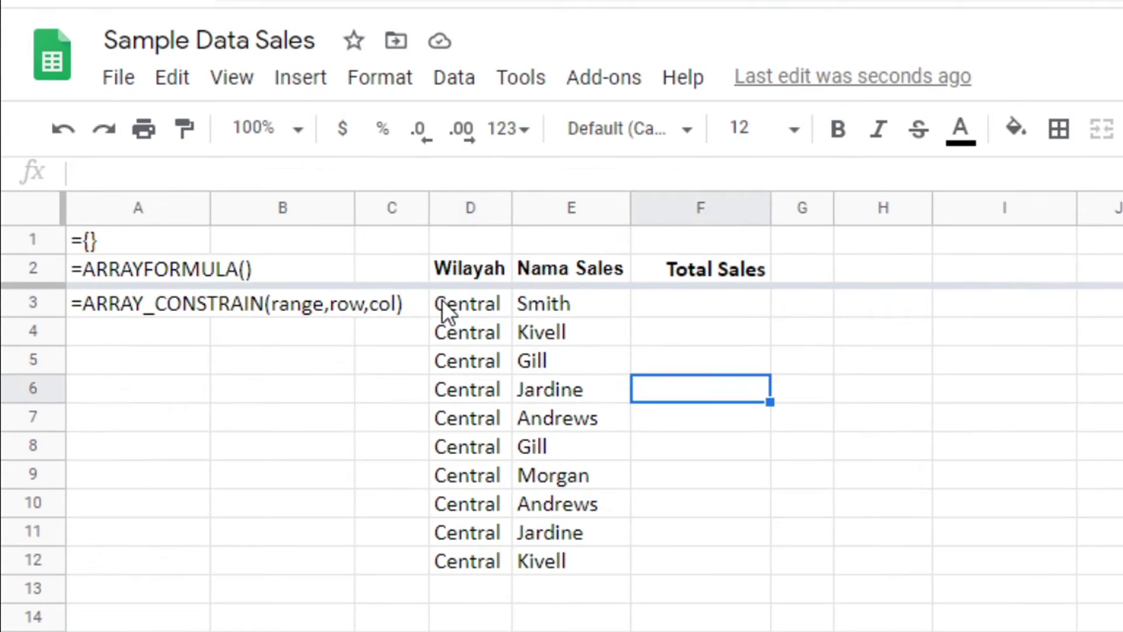
- Set the column count of the ARRAY_CONSTRAIN formula in D3 to 3 and select the first Total Sales cell
click(444, 310)
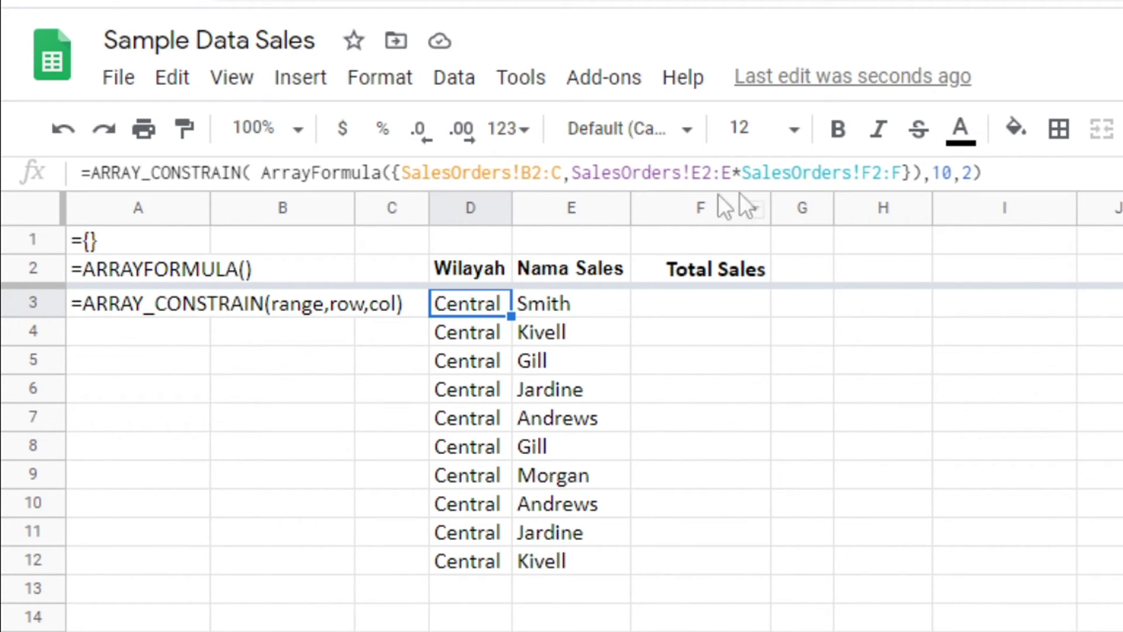
click(967, 179)
double_click(968, 176)
text(3)
key(Return)
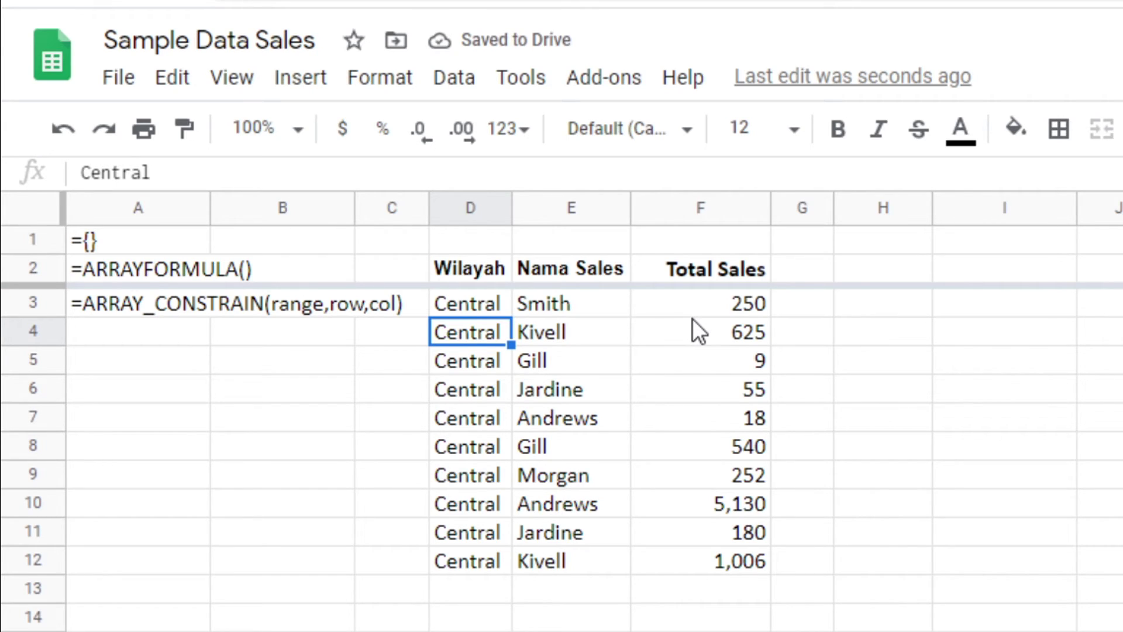
click(718, 306)
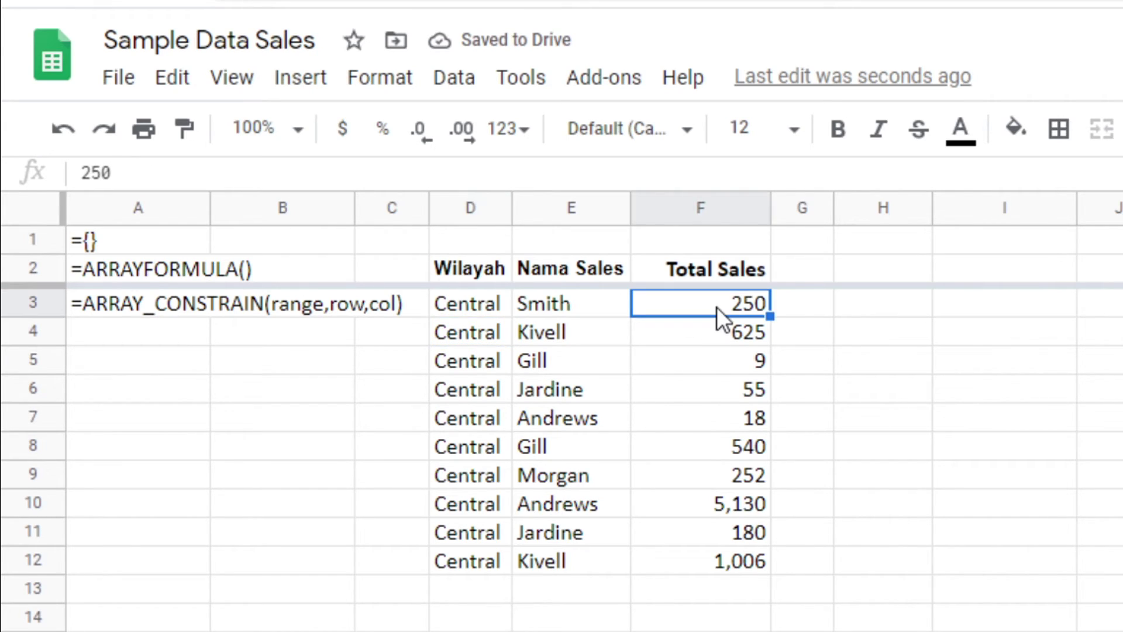
- Open the D3 formula for editing and insert sort( directly before ArrayFormula inside ARRAY_CONSTRAIN
click(470, 310)
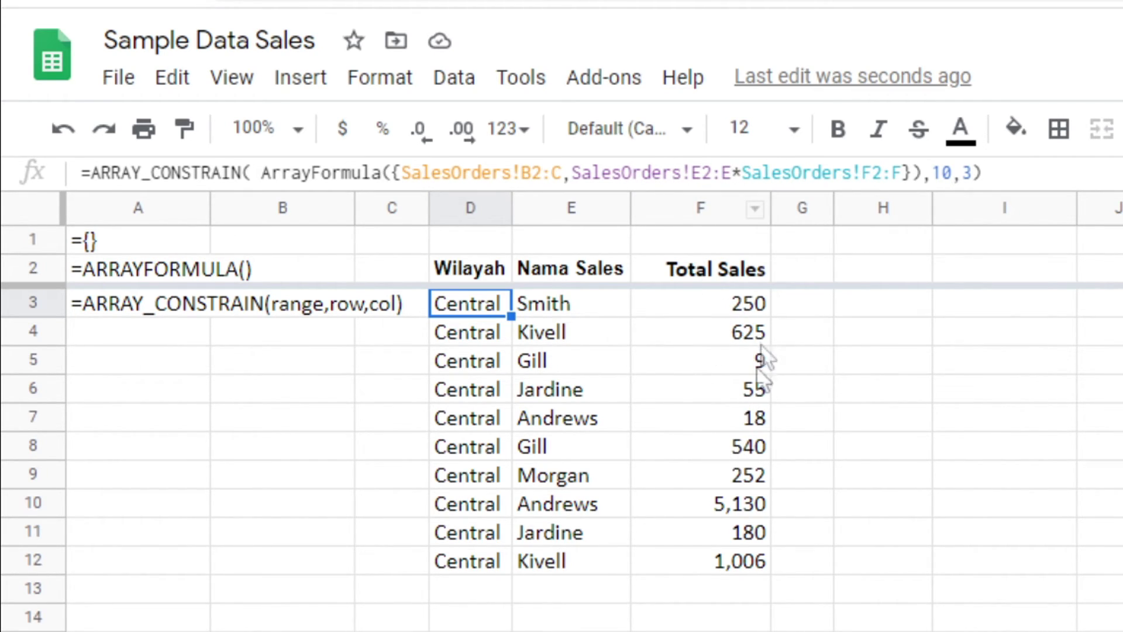
click(736, 299)
click(477, 308)
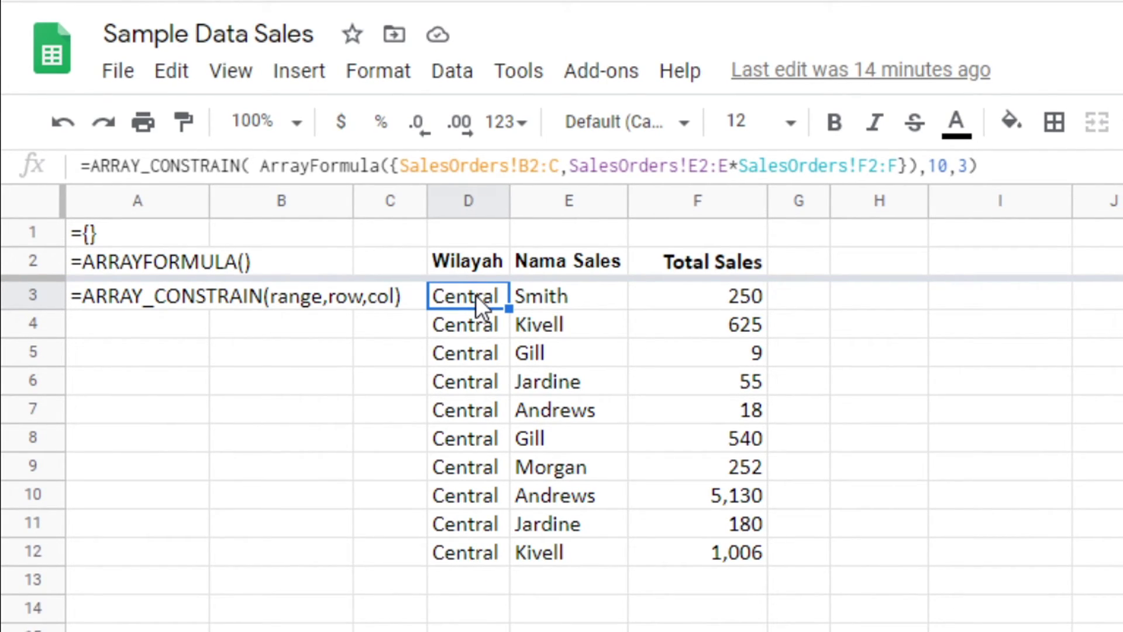
click(255, 165)
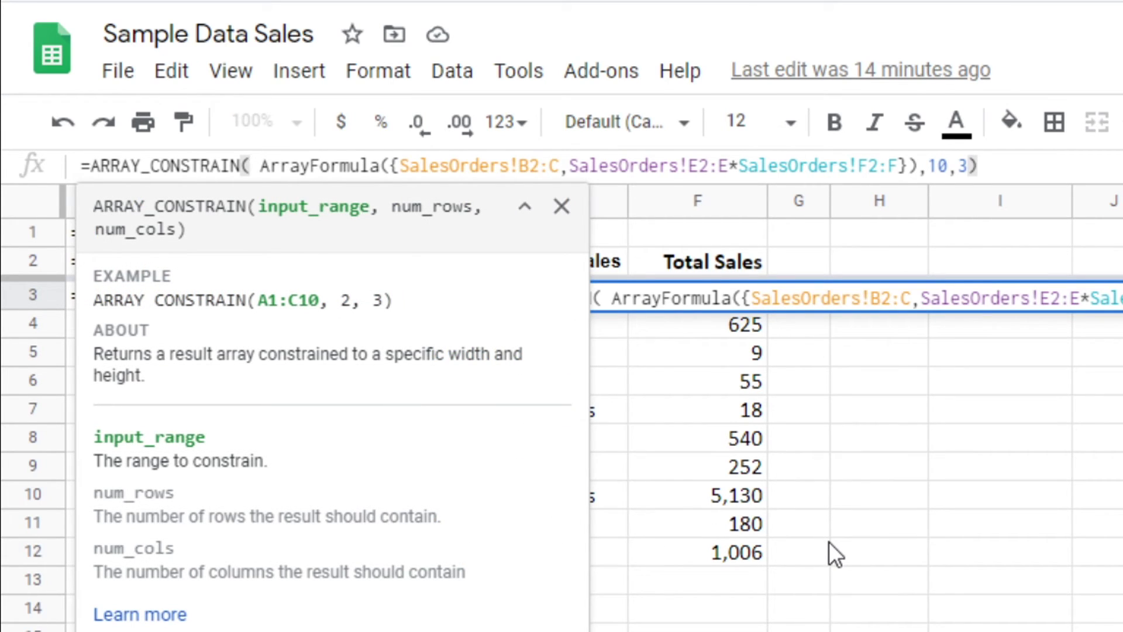
text(sort)
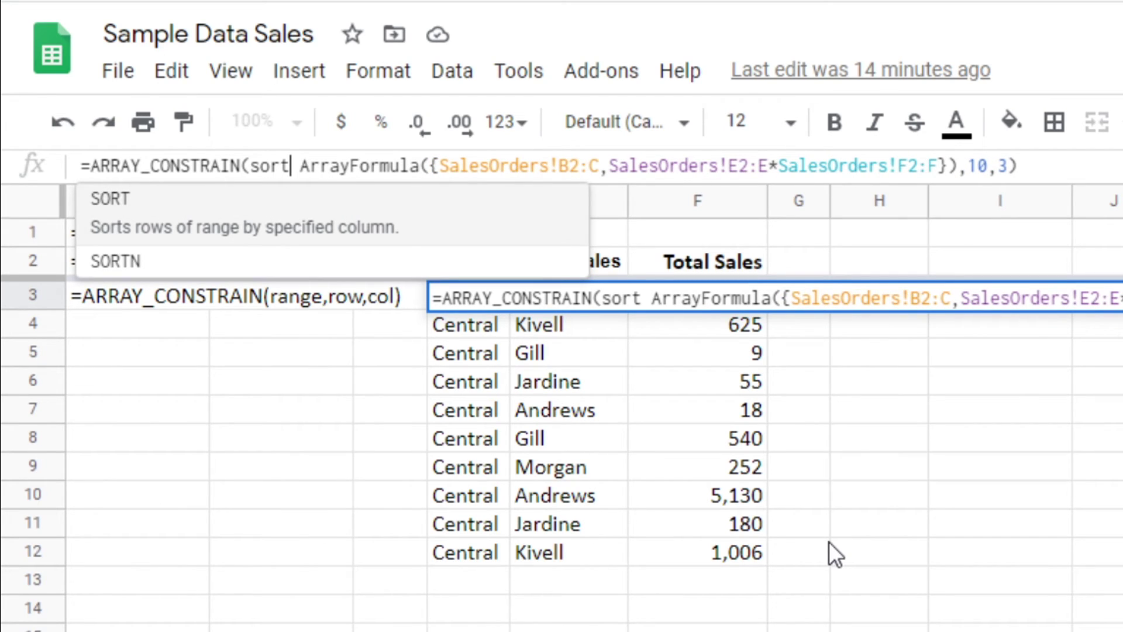
text(()
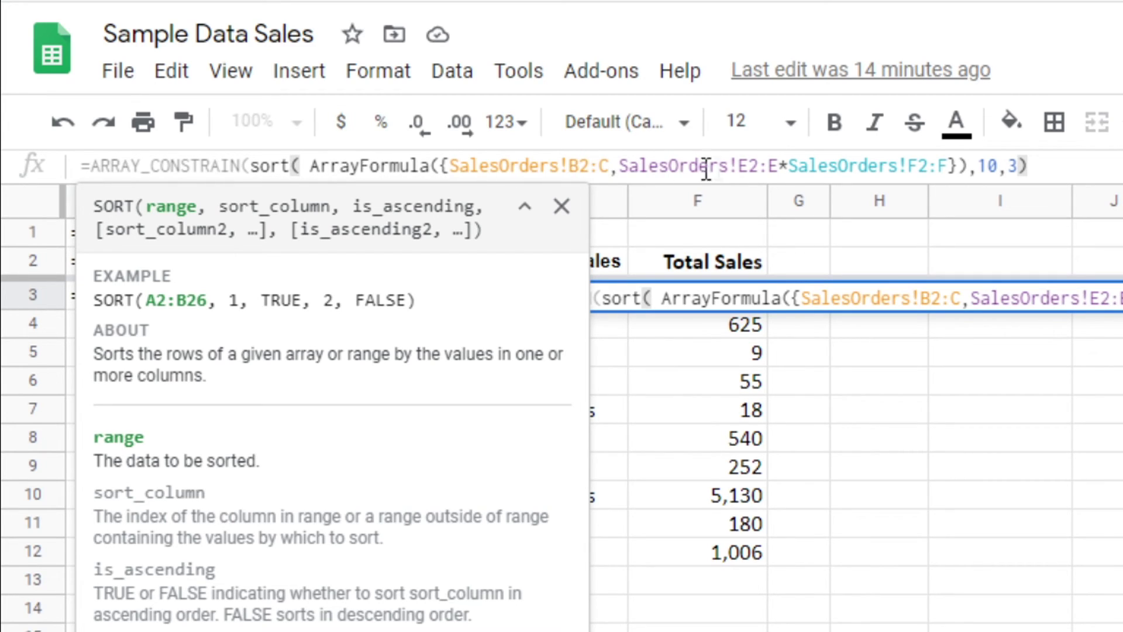
- Complete the SORT in the D3 formula with sort column 3 and descending order 0, close its parenthesis and apply the formula
click(959, 168)
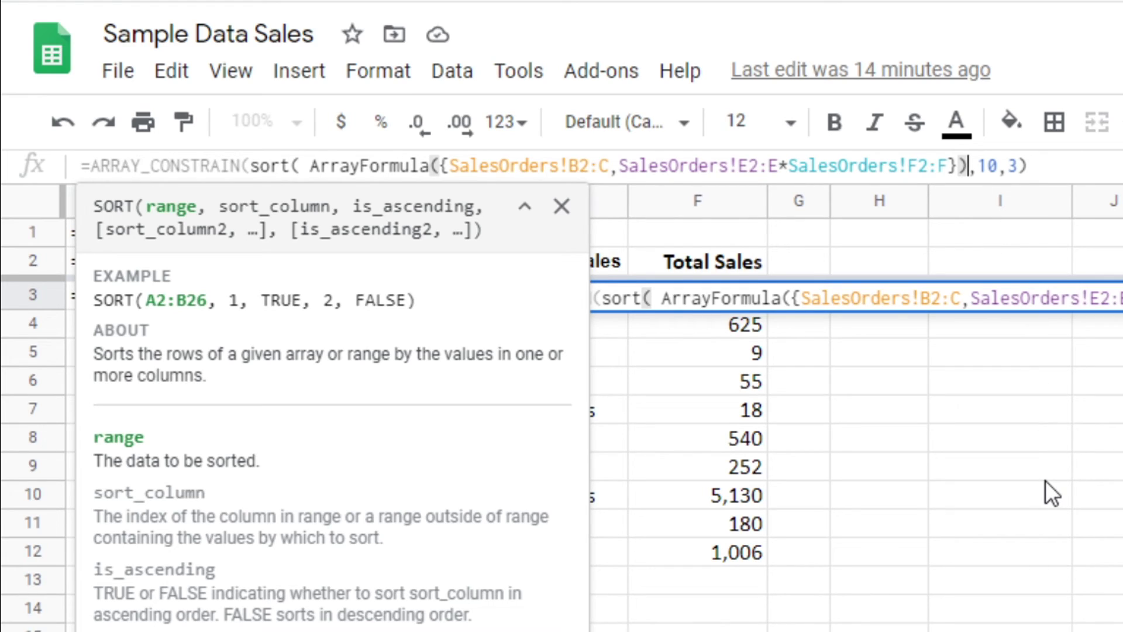
text(, ,)
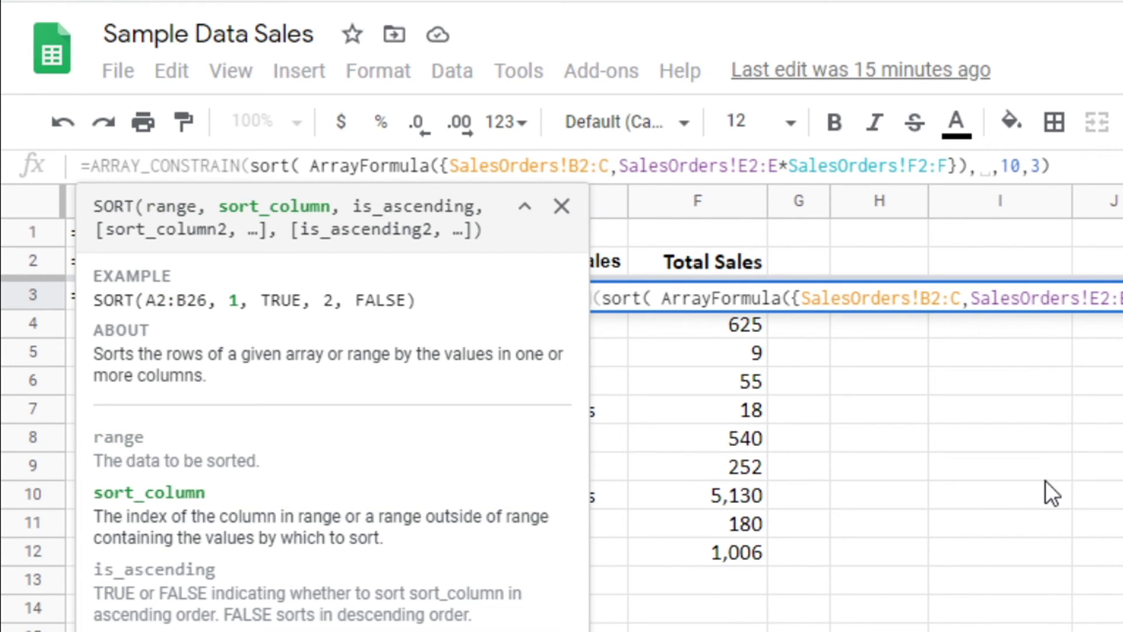
text(3)
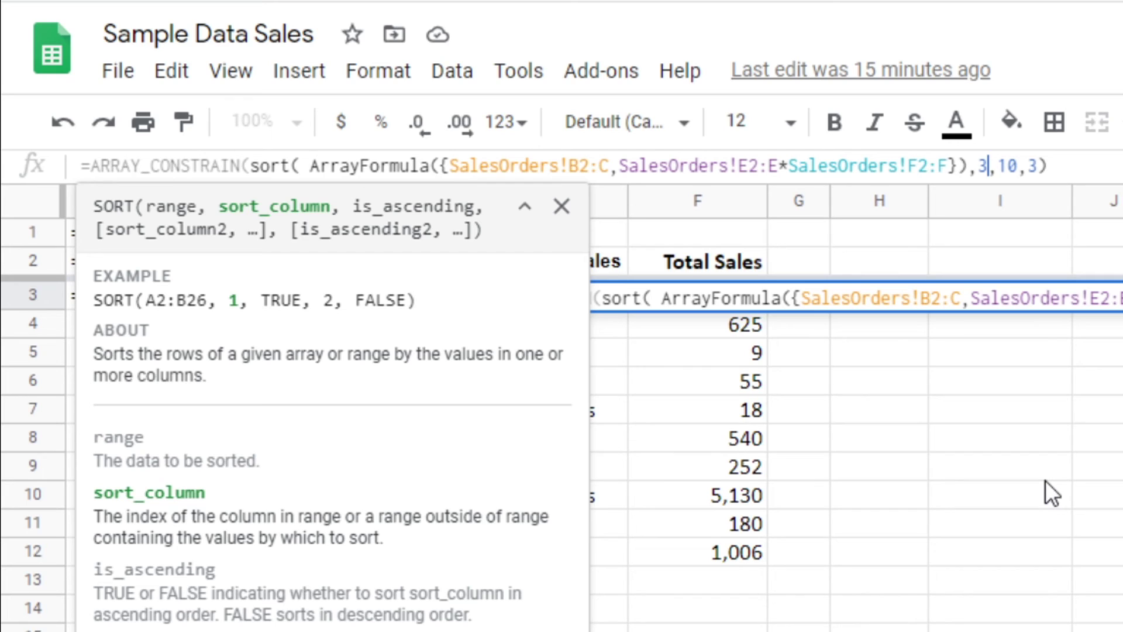
text(,)
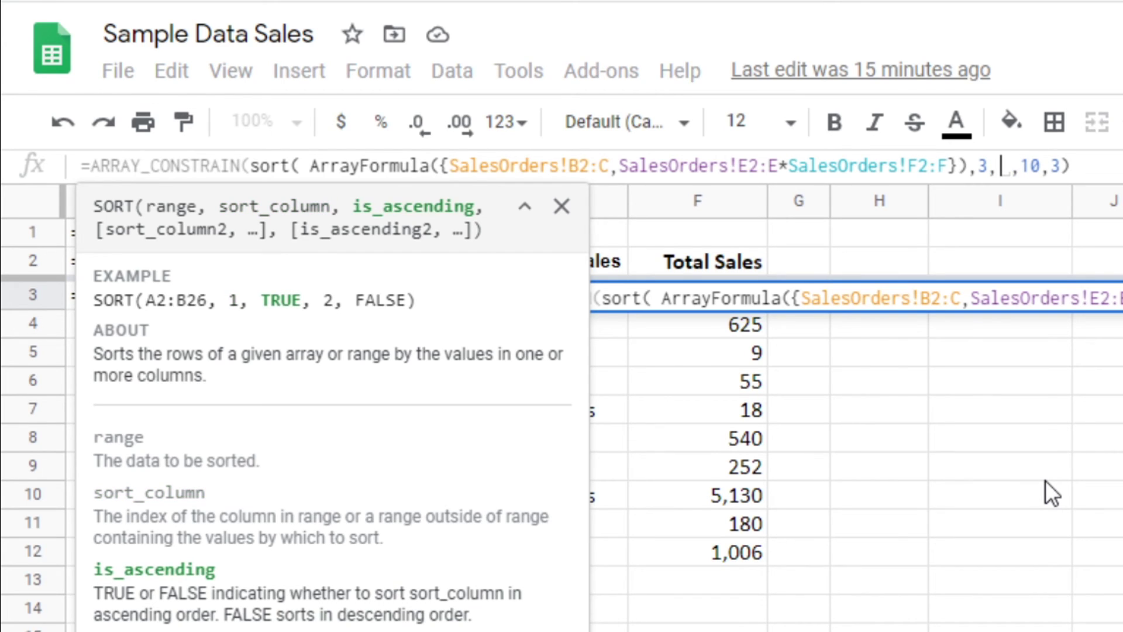
key(BackSpace)
text(0)
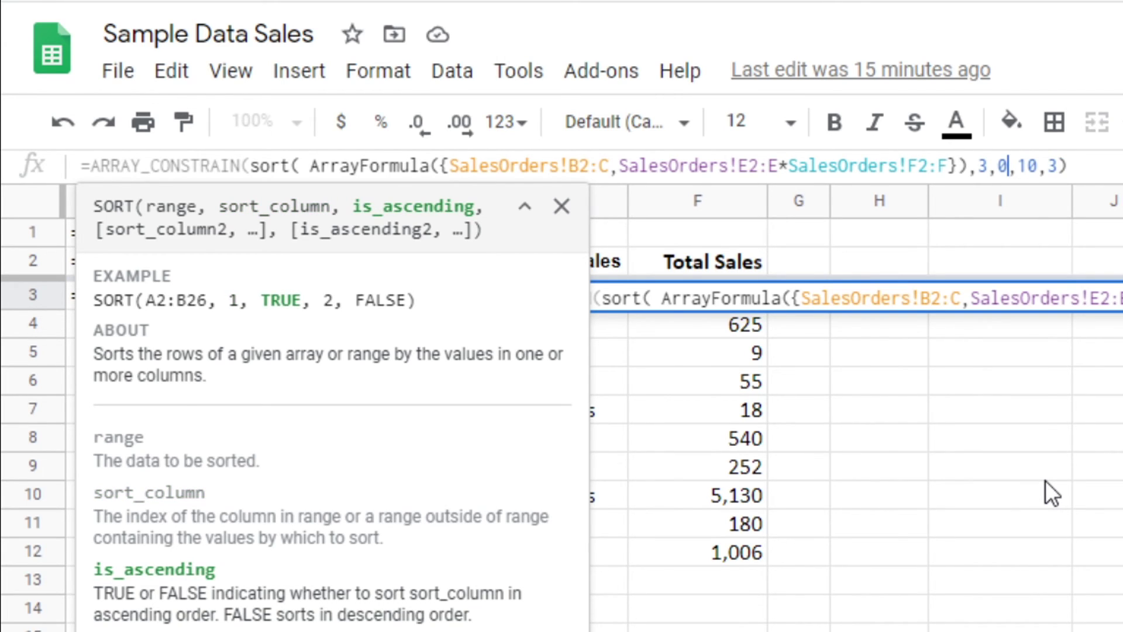
text())
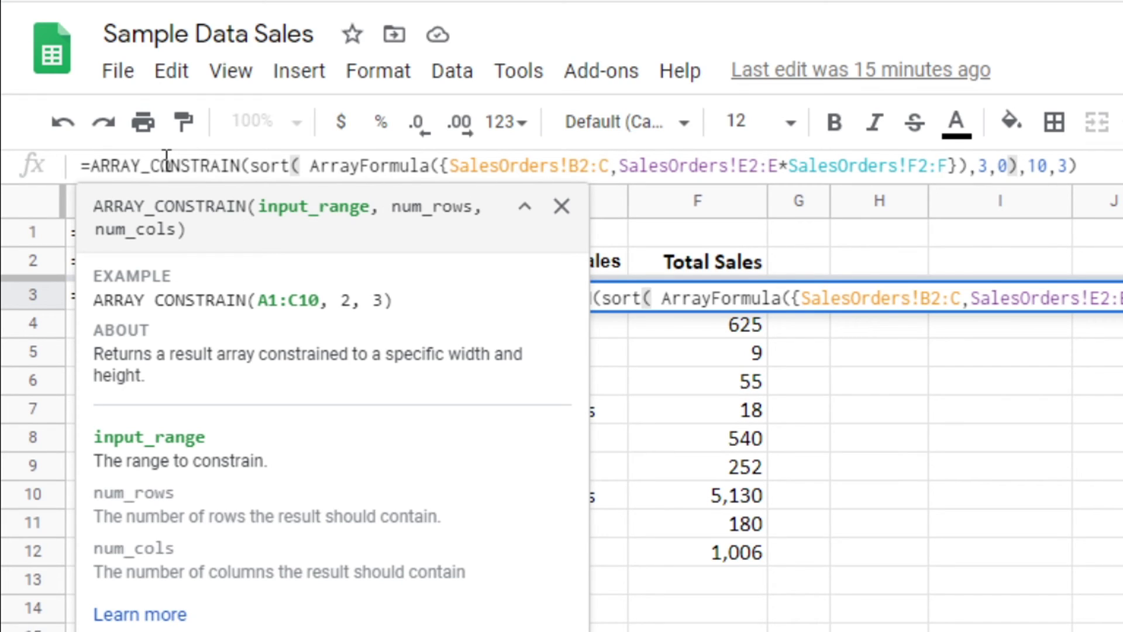
key(Return)
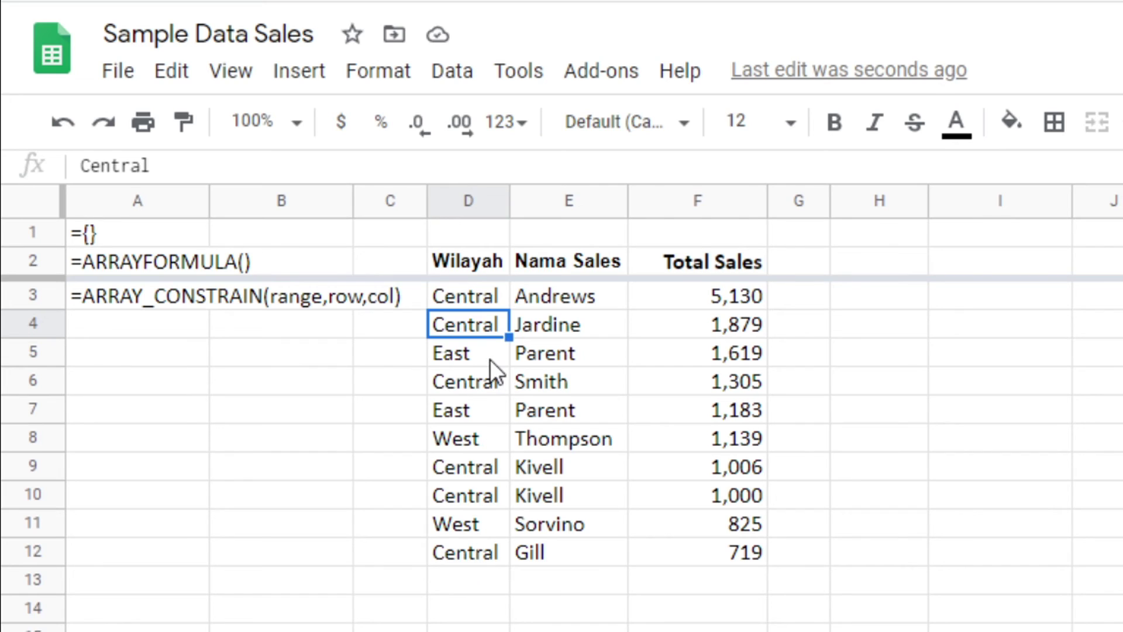
- Set the row count of the ARRAY_CONSTRAIN formula in D3 to 5
click(457, 303)
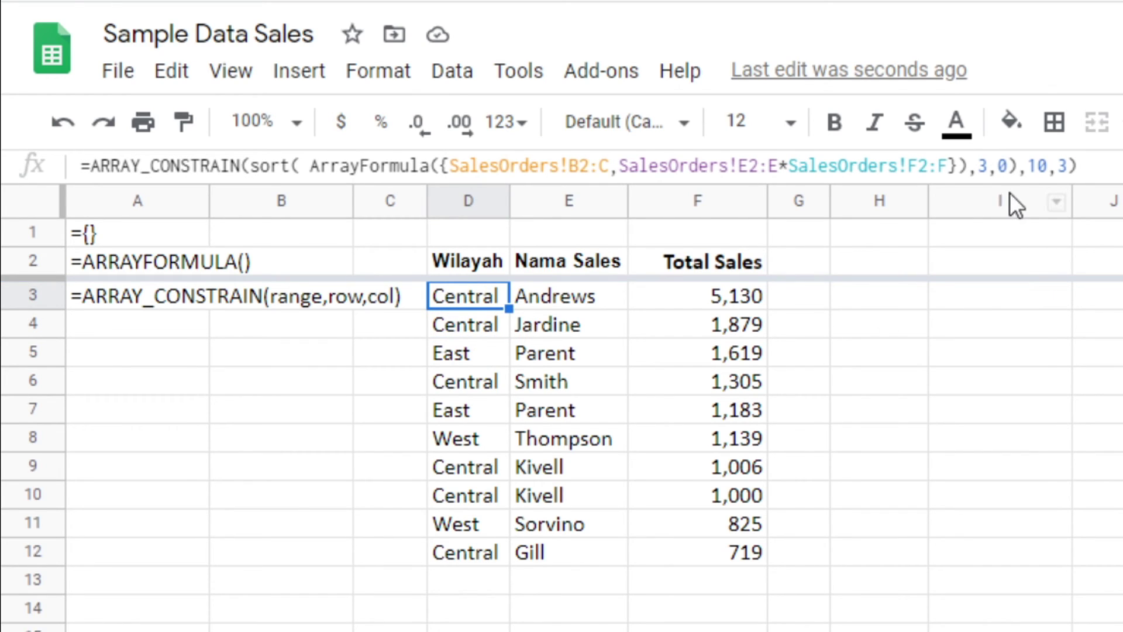
click(1028, 166)
double_click(1039, 165)
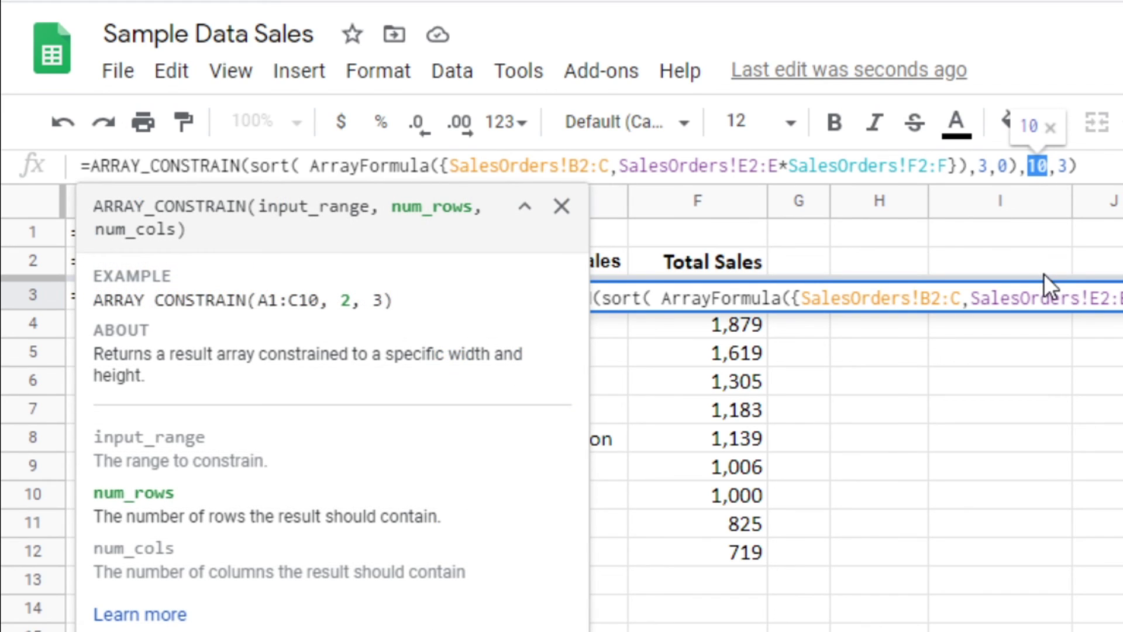
text(5)
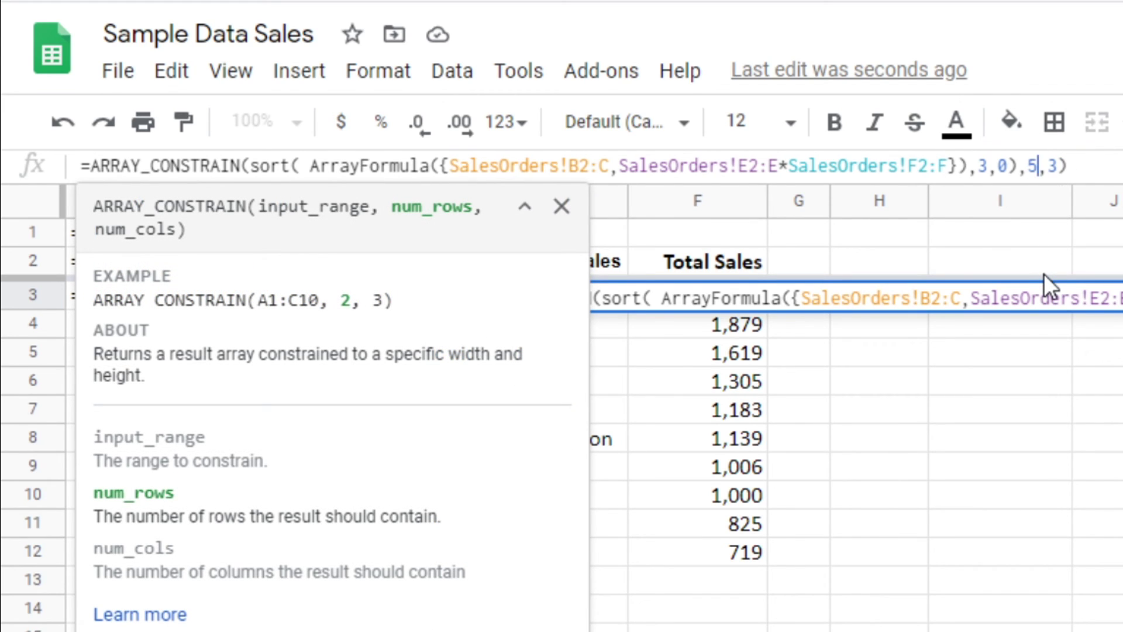
key(Return)
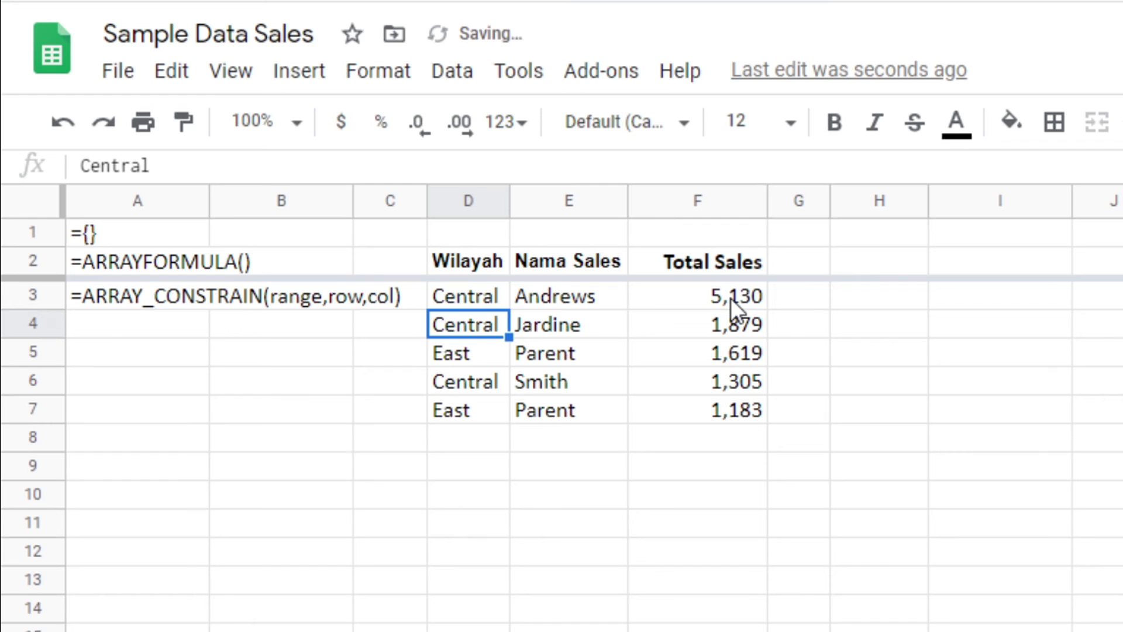
- Set the row count of the ARRAY_CONSTRAIN formula in D3 to 20 and look through the extended list
click(474, 293)
double_click(1034, 167)
text(15)
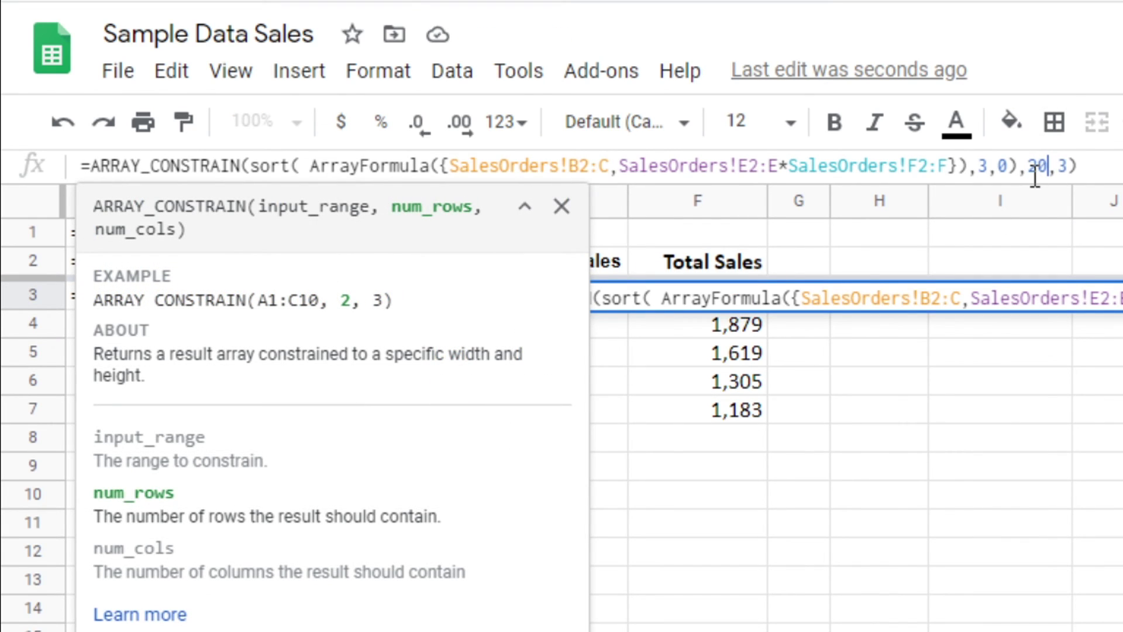
key(Return)
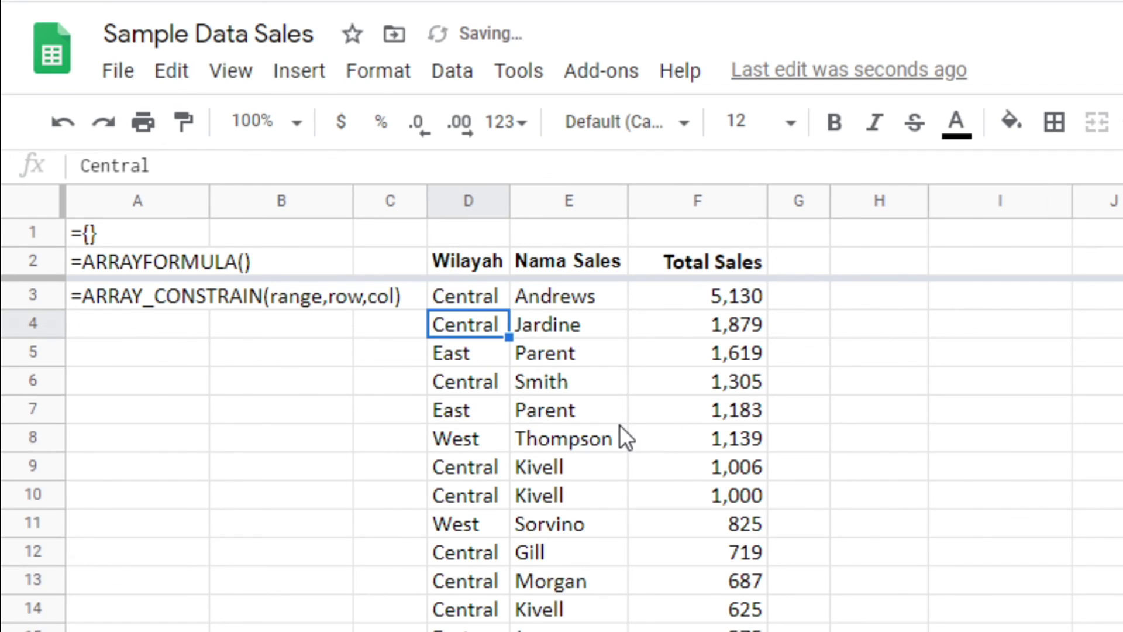
scroll(620, 425, down, 3)
scroll(620, 425, up, 3)
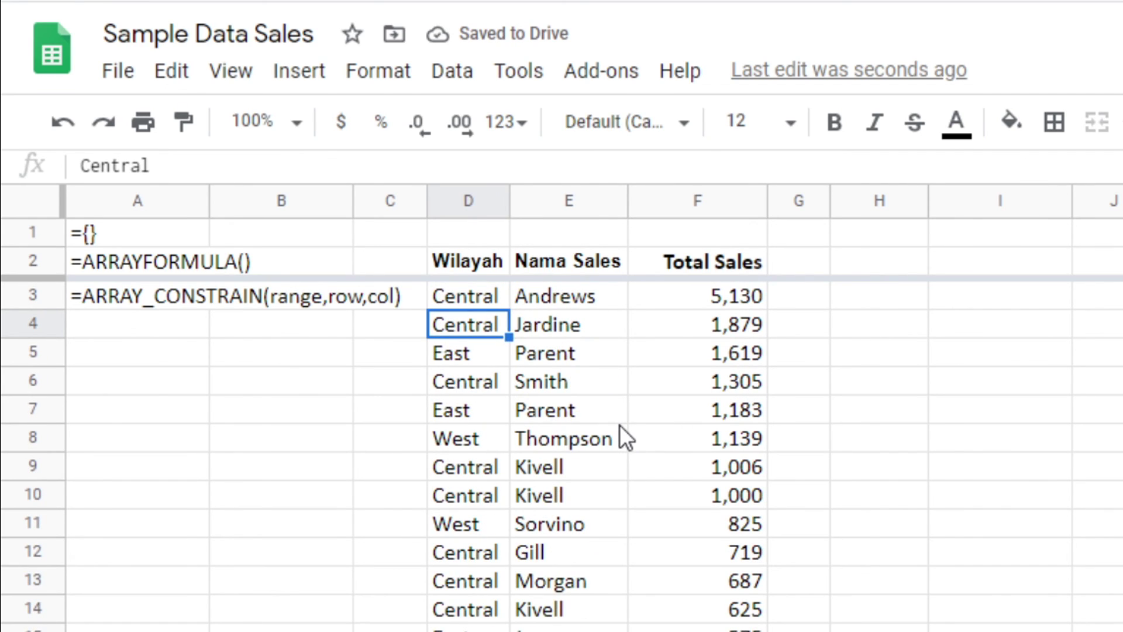